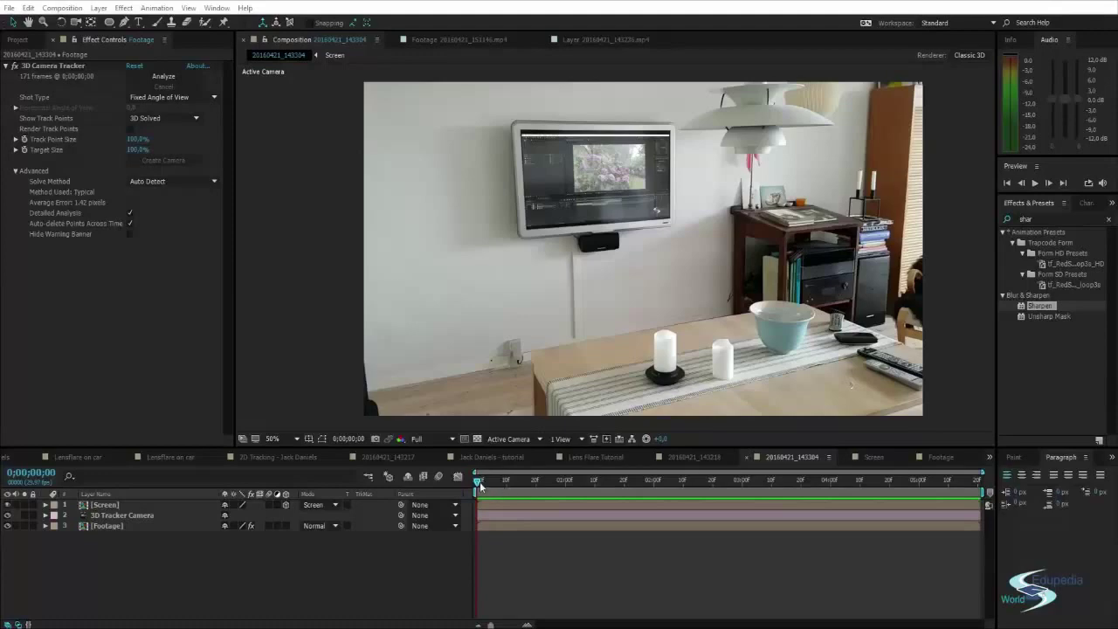
# Preview the finished TV composite, comparing the shot with the Screen layer hidden and shown
pyautogui.moveTo(478, 486); pyautogui.dragTo(697, 478)
pyautogui.press('space')
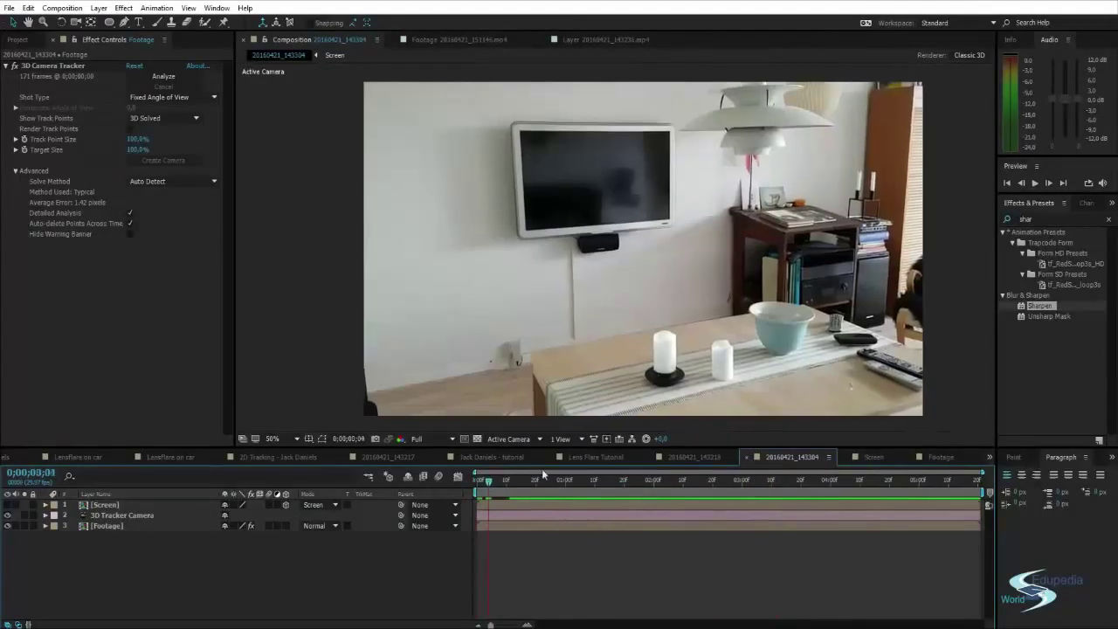
pyautogui.moveTo(952, 456); pyautogui.dragTo(482, 483)
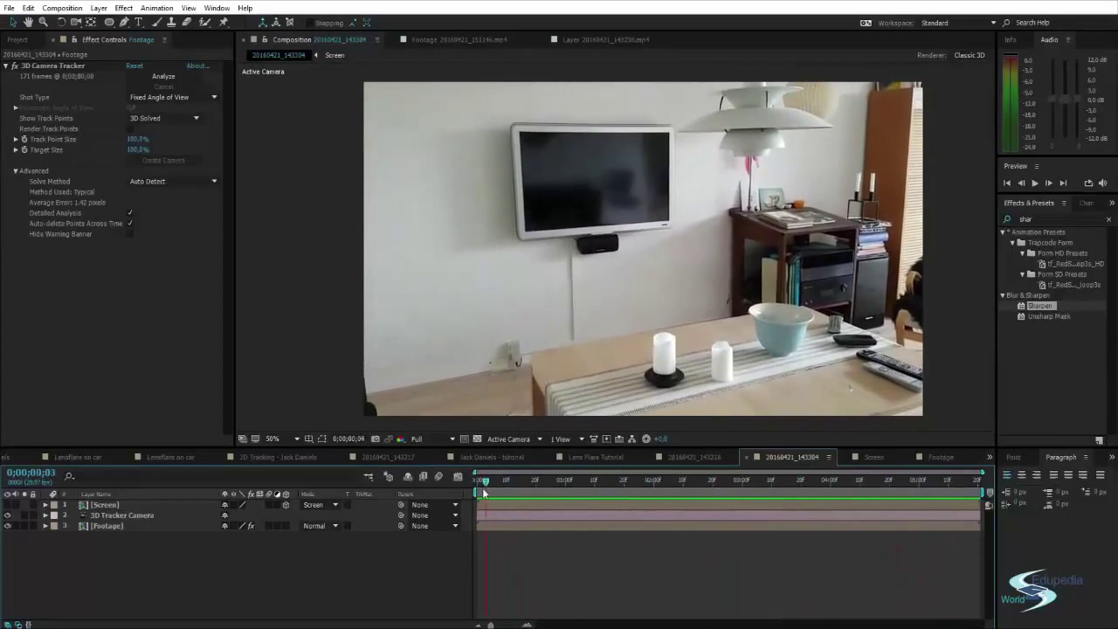
pyautogui.click(7, 505)
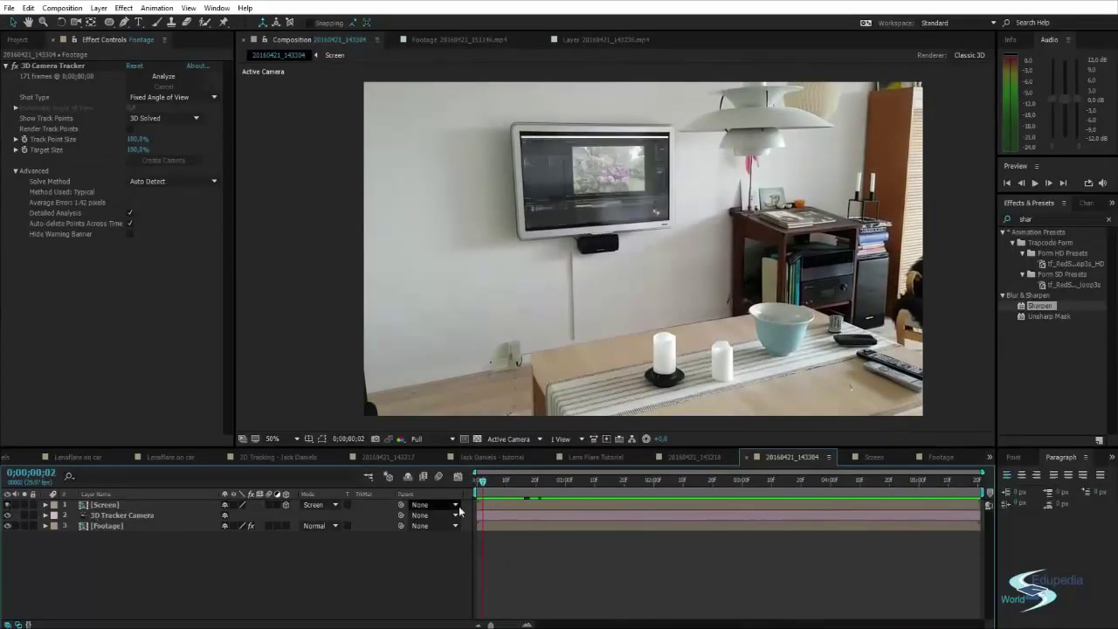
pyautogui.moveTo(483, 481); pyautogui.dragTo(684, 494)
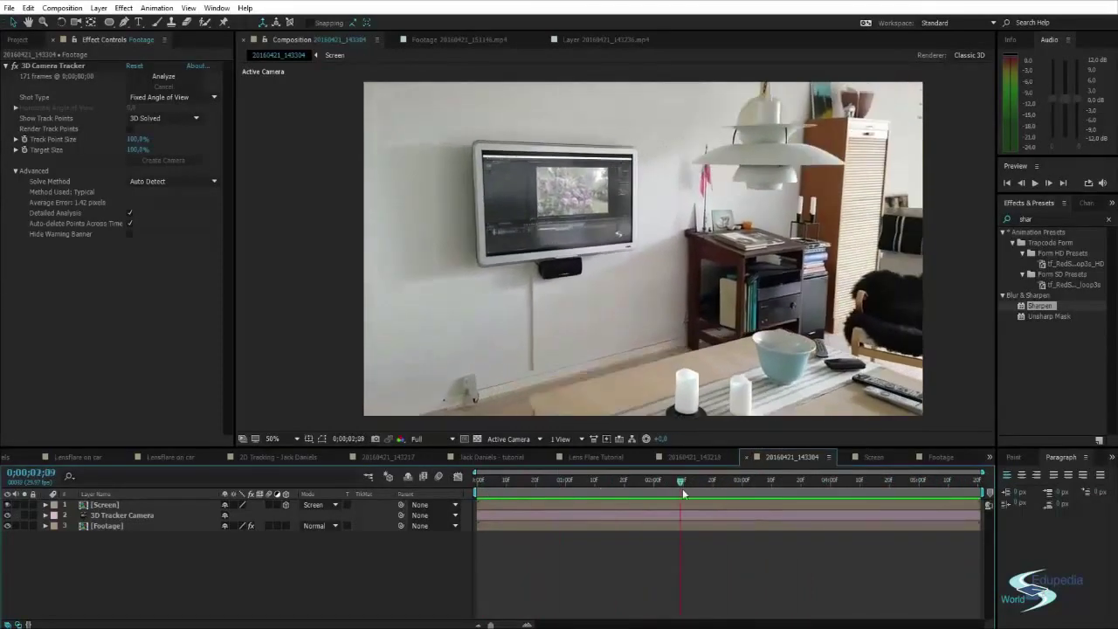
# Add the text "HELLO" over the Adding Effects.m4v layer in the Screen composition
pyautogui.click(873, 457)
pyautogui.click(327, 268)
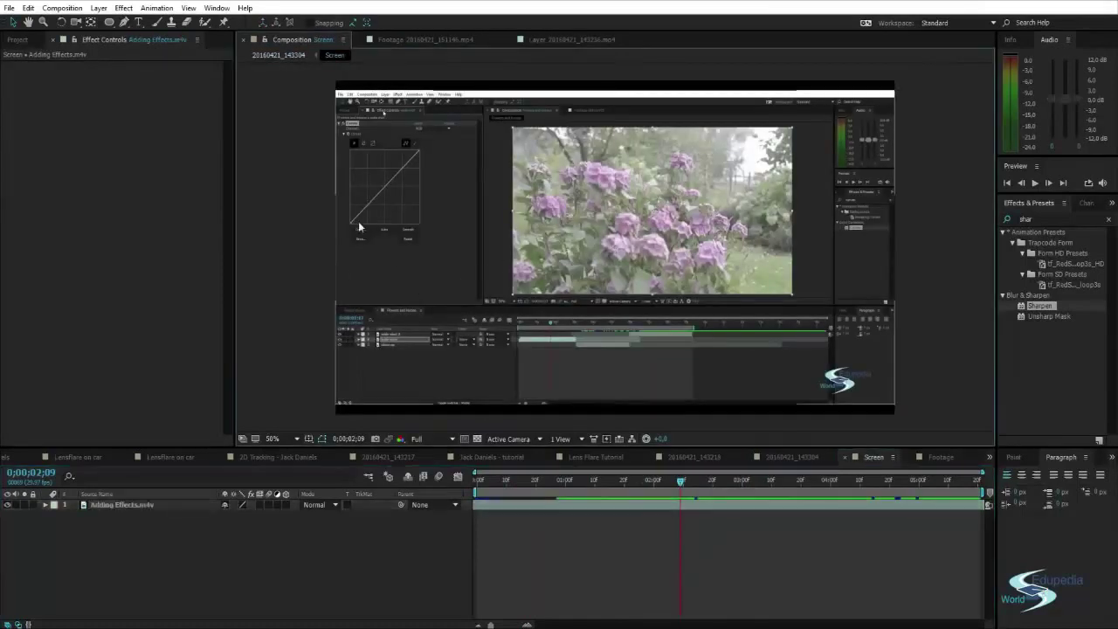
pyautogui.hotkey('ctrl', 't')
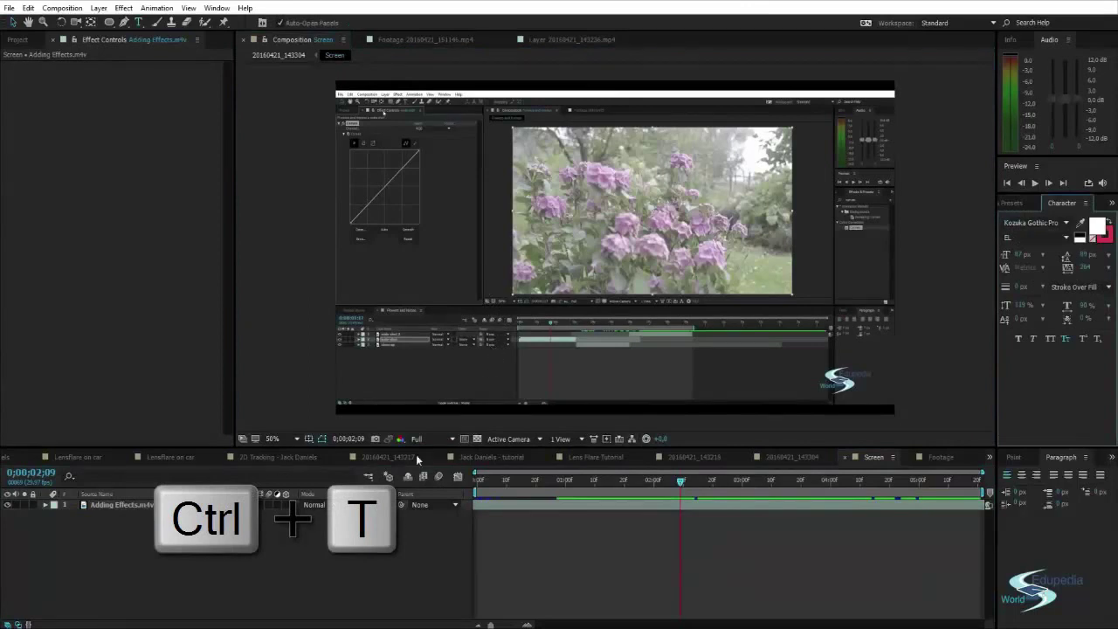
pyautogui.click(493, 273)
pyautogui.write('HELL')
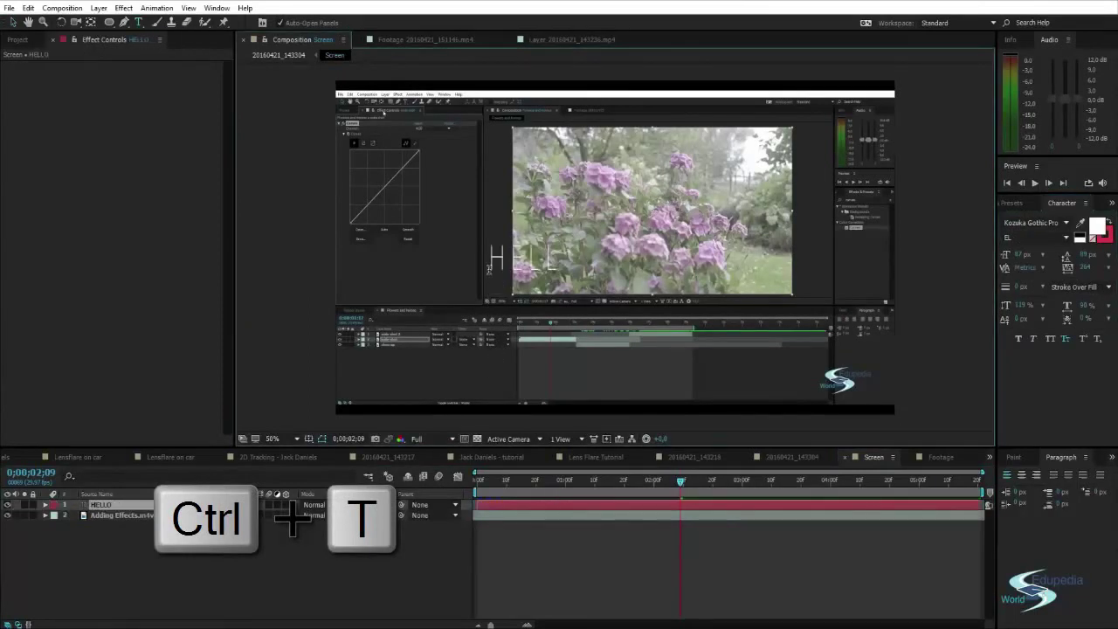
pyautogui.write('O')
pyautogui.press('Escape')
# Enlarge the HELLO text and reposition it across the middle of the frame
pyautogui.press('v')
pyautogui.moveTo(581, 246); pyautogui.dragTo(776, 173)
pyautogui.moveTo(699, 208); pyautogui.dragTo(659, 238)
pyautogui.click(229, 203)
pyautogui.click(266, 205)
# Return to composition 20160421_143304 and scrub through it to check how the HELLO text follows the TV screen
pyautogui.click(766, 457)
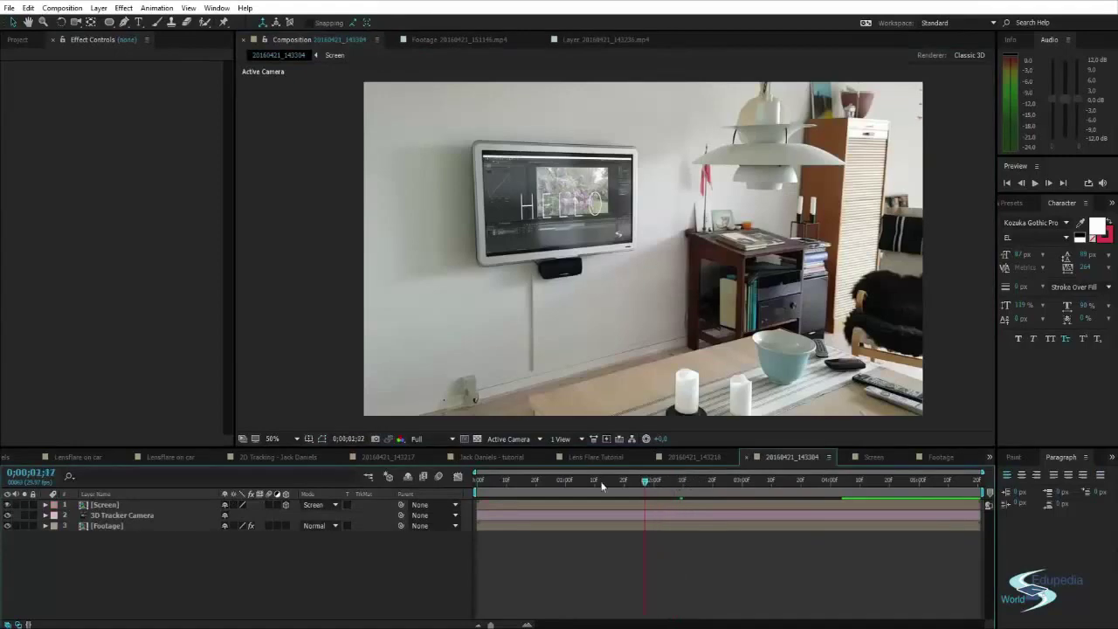
pyautogui.moveTo(529, 483); pyautogui.dragTo(502, 505)
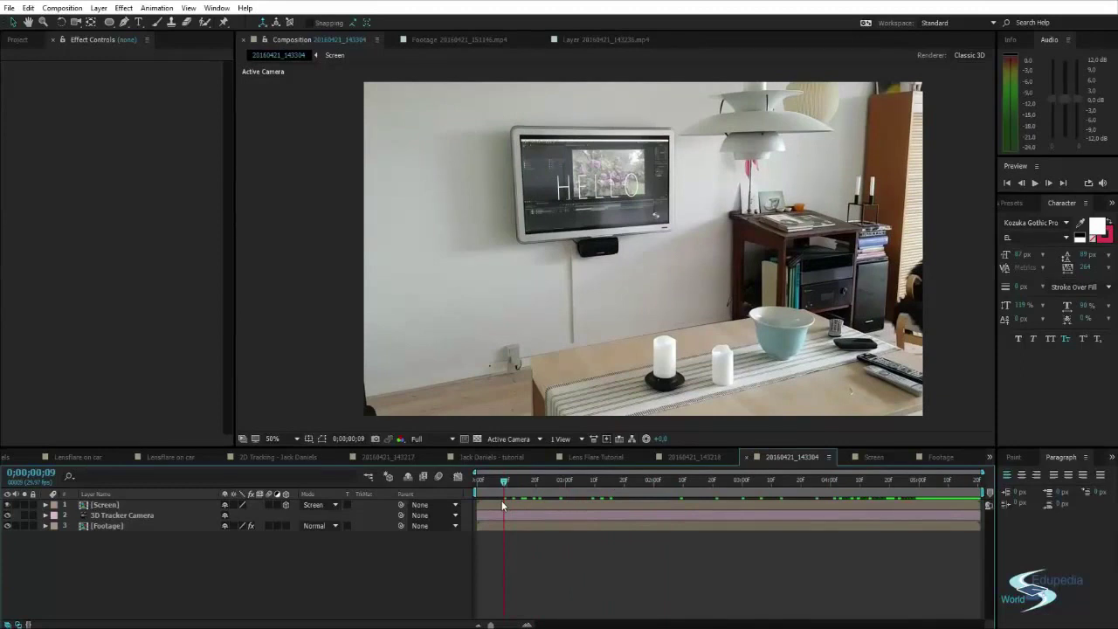
pyautogui.moveTo(504, 482); pyautogui.dragTo(634, 483)
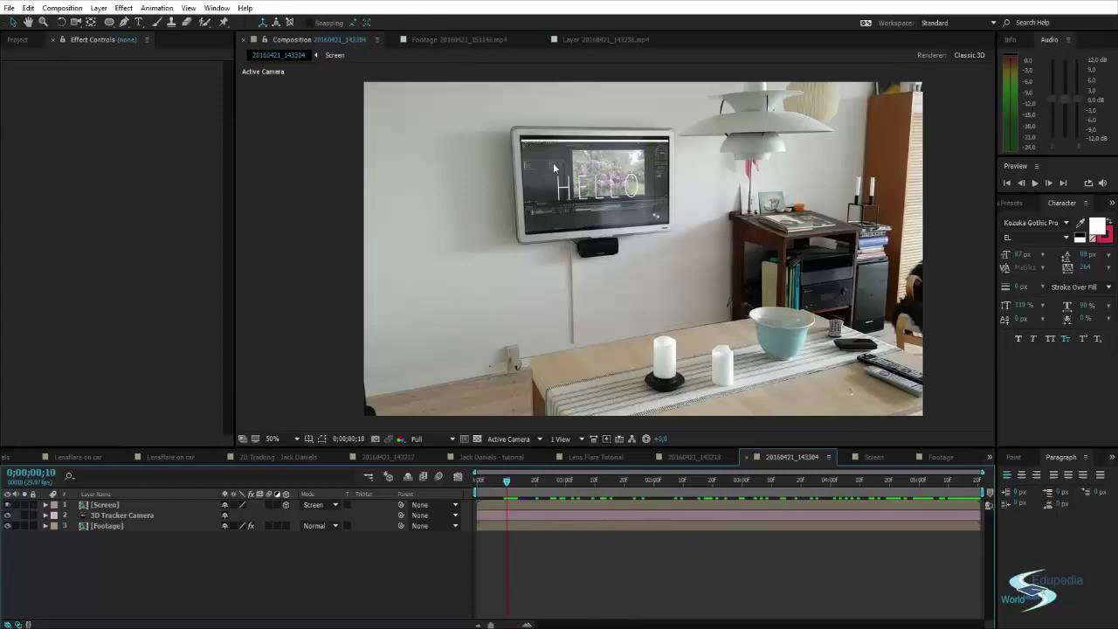
pyautogui.moveTo(504, 486); pyautogui.dragTo(590, 480)
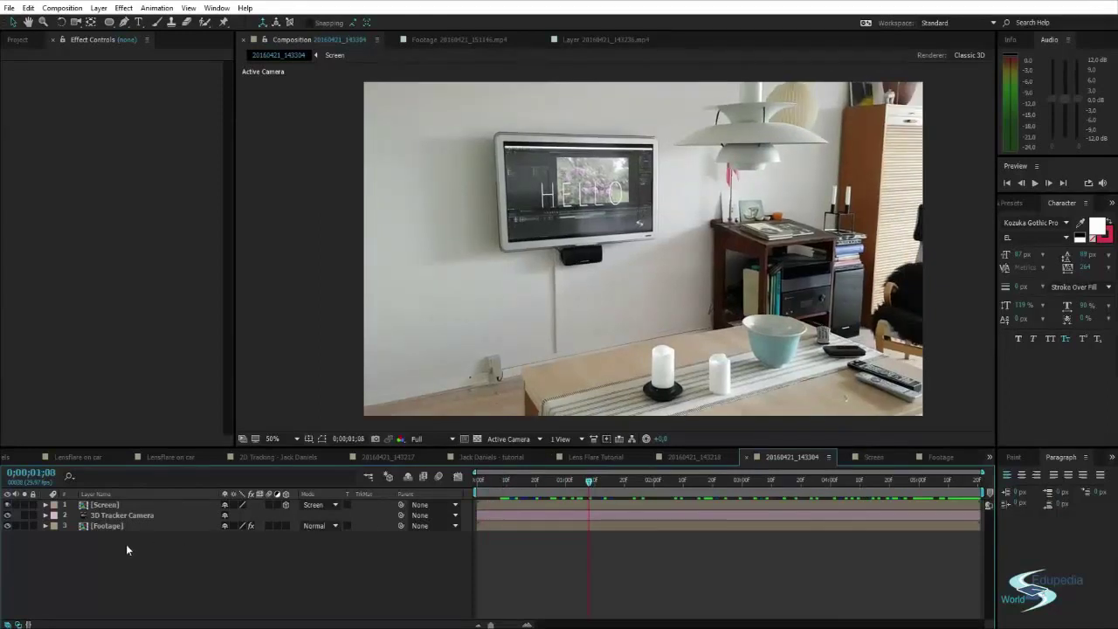
# Create a new composition from the clip 20160421_143304.mp4
pyautogui.click(19, 39)
pyautogui.click(39, 259)
pyautogui.click(43, 245)
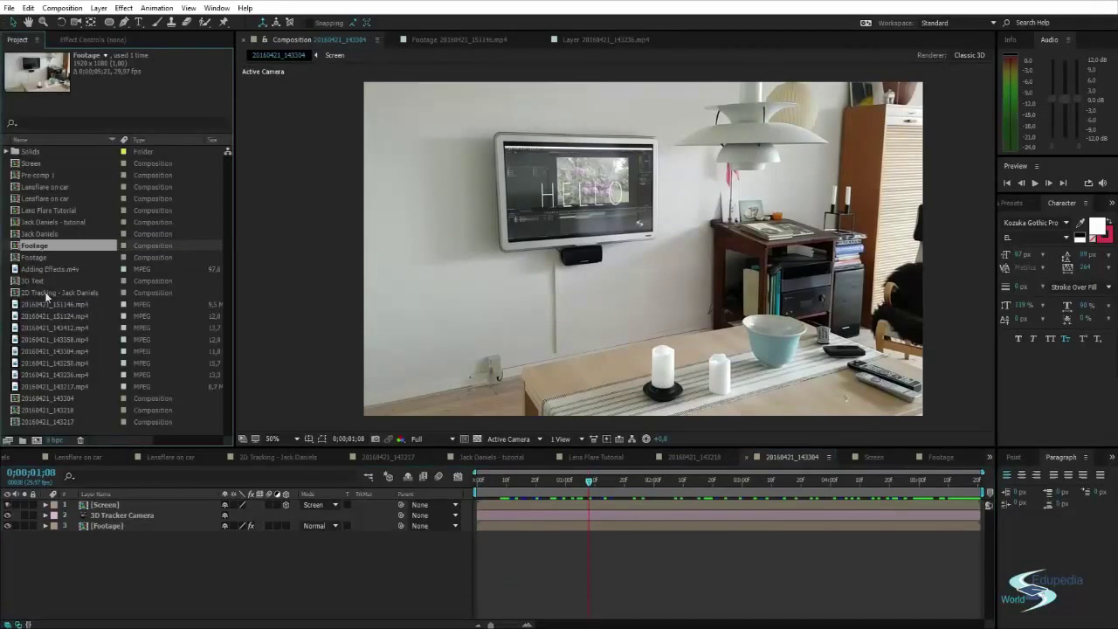
pyautogui.click(45, 328)
pyautogui.click(43, 340)
pyautogui.click(38, 351)
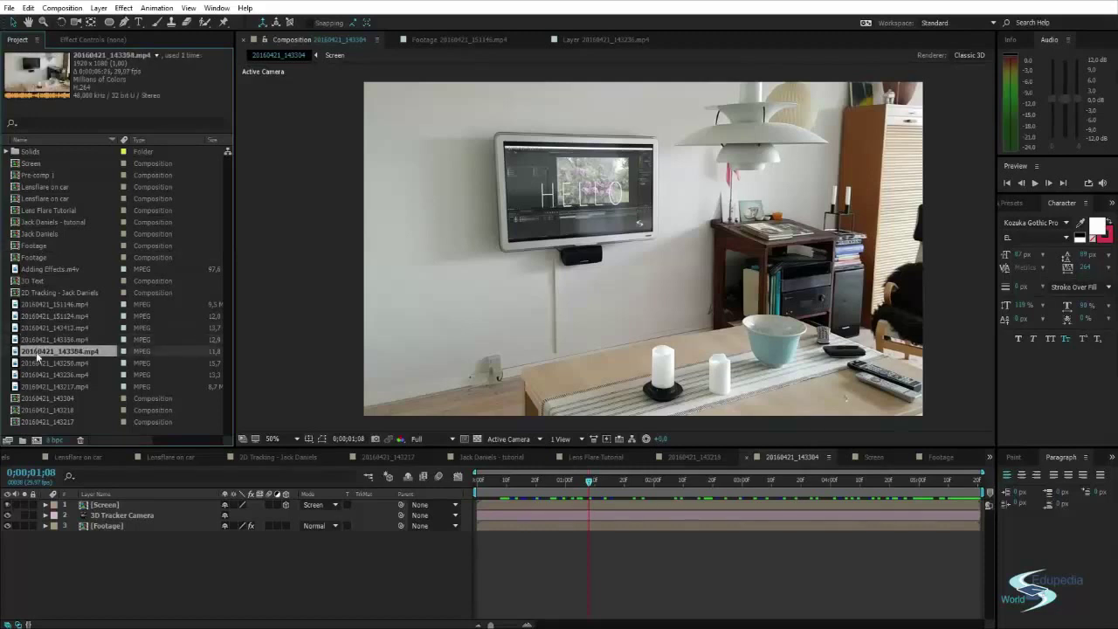
pyautogui.click(37, 366)
pyautogui.click(36, 352)
pyautogui.moveTo(52, 354); pyautogui.dragTo(36, 441)
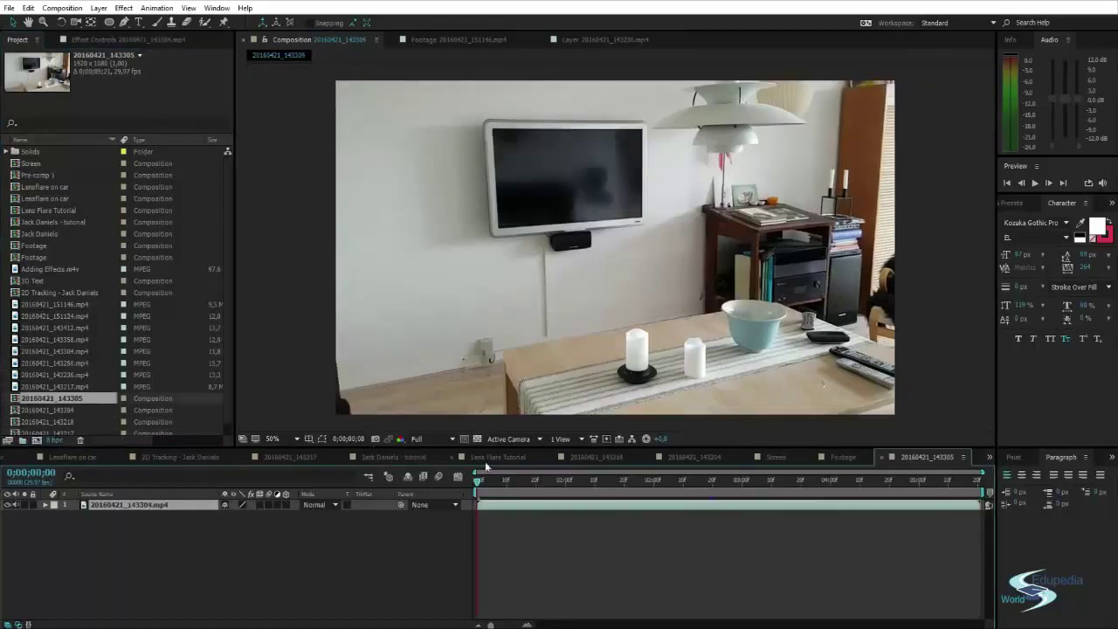
# Rename the clip's layer in the new composition as Footage
pyautogui.press('Return')
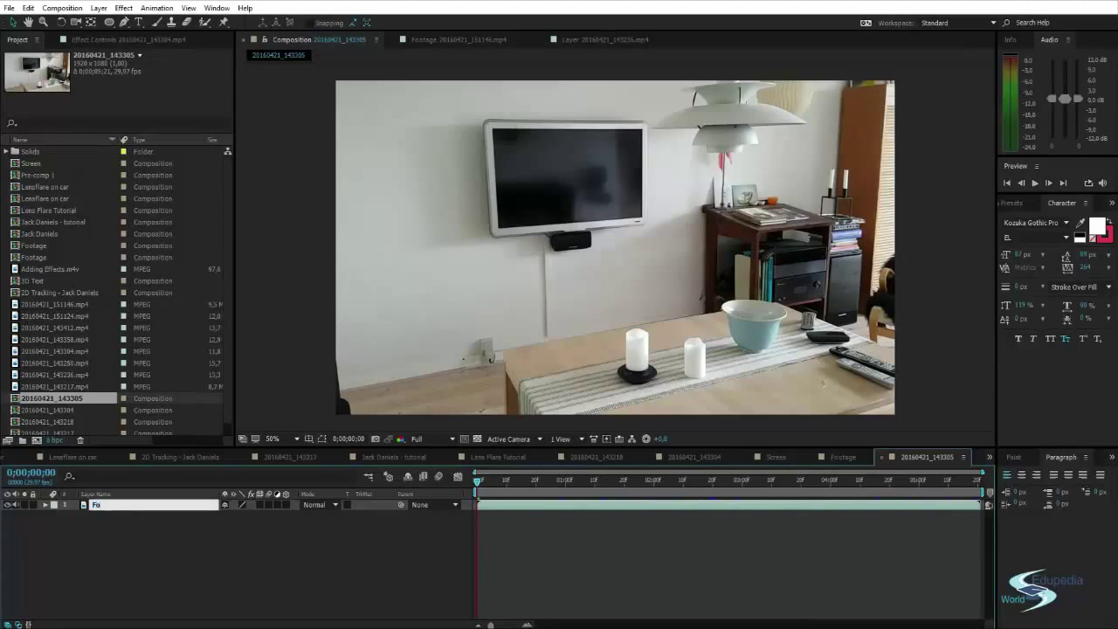
pyautogui.press('Return')
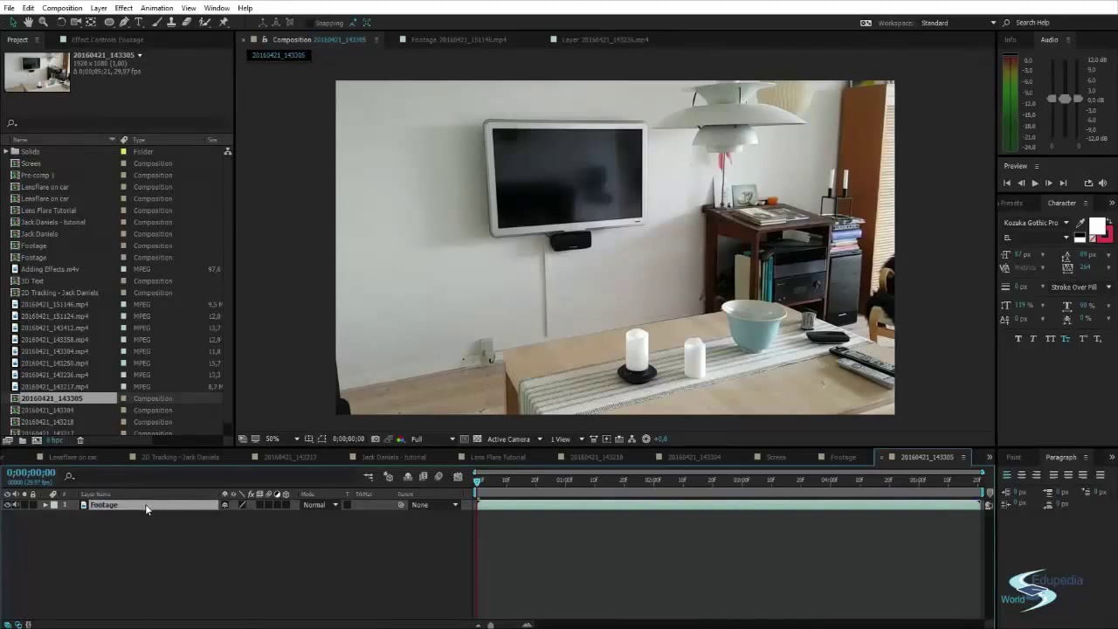
pyautogui.click(172, 533)
pyautogui.moveTo(477, 487); pyautogui.dragTo(445, 474)
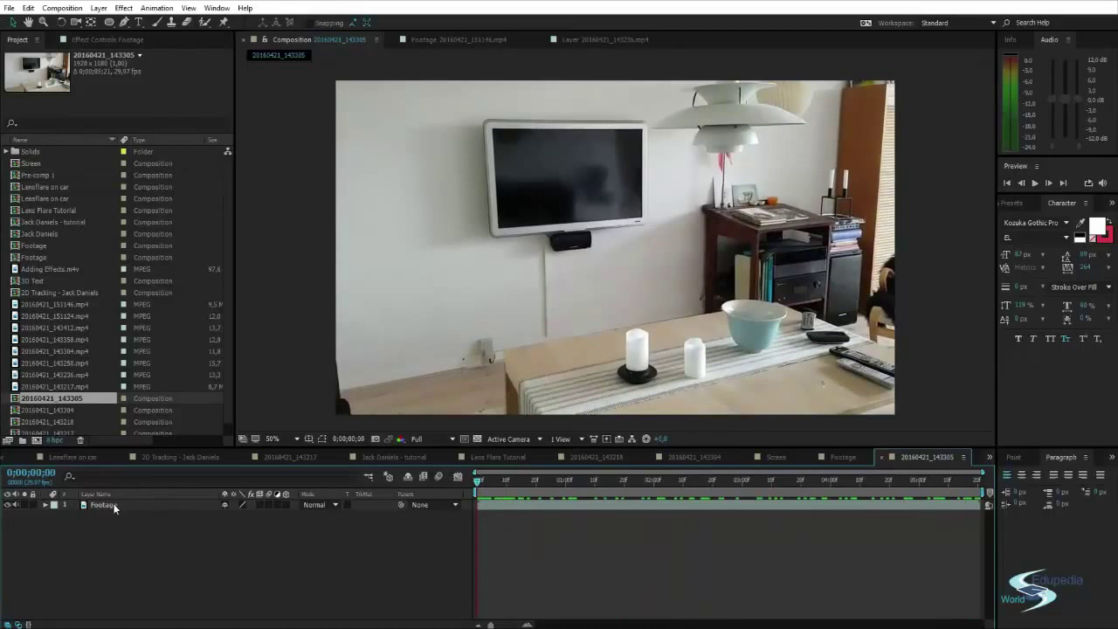
pyautogui.click(170, 541)
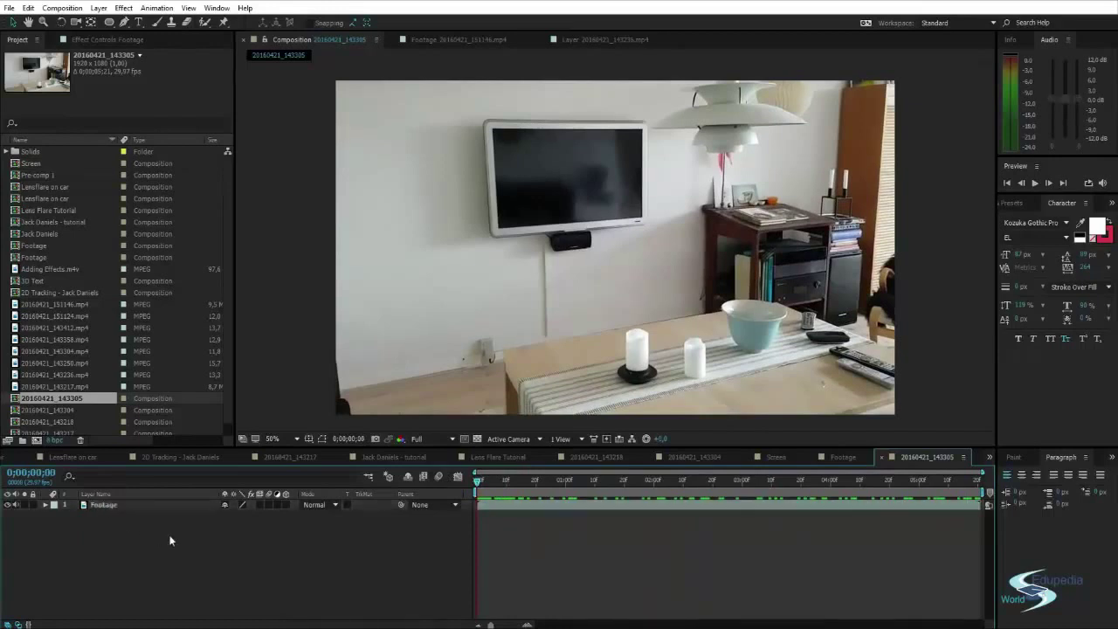
# Clear the effects search so that all effect categories are listed
pyautogui.click(1017, 205)
pyautogui.click(1110, 220)
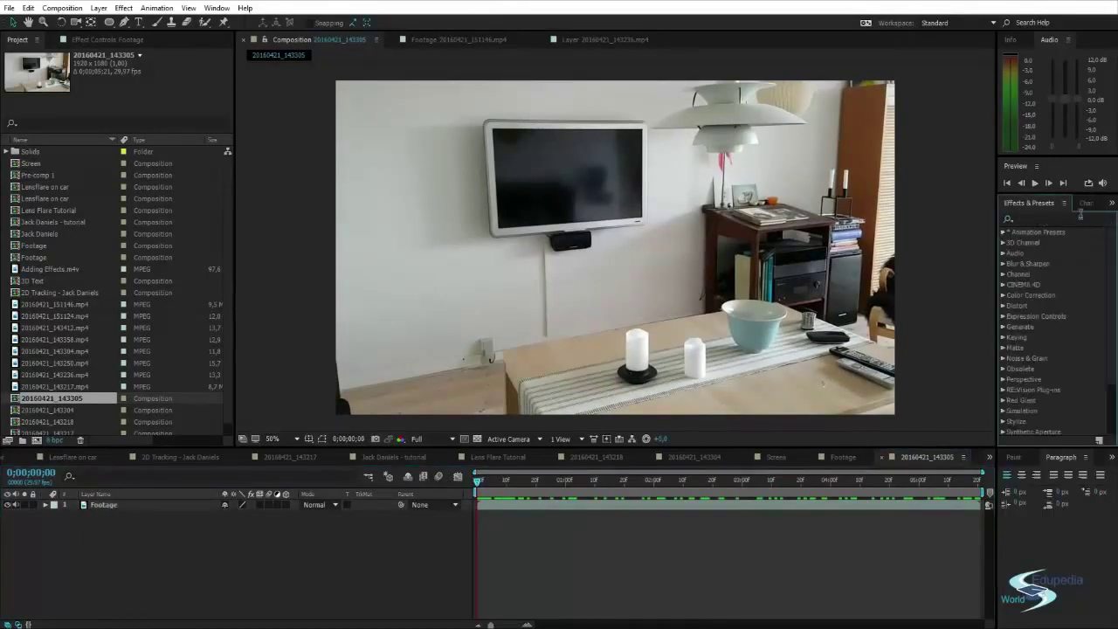
pyautogui.press('space')
pyautogui.moveTo(594, 190); pyautogui.dragTo(576, 198)
pyautogui.press('space')
pyautogui.moveTo(600, 243); pyautogui.dragTo(600, 238)
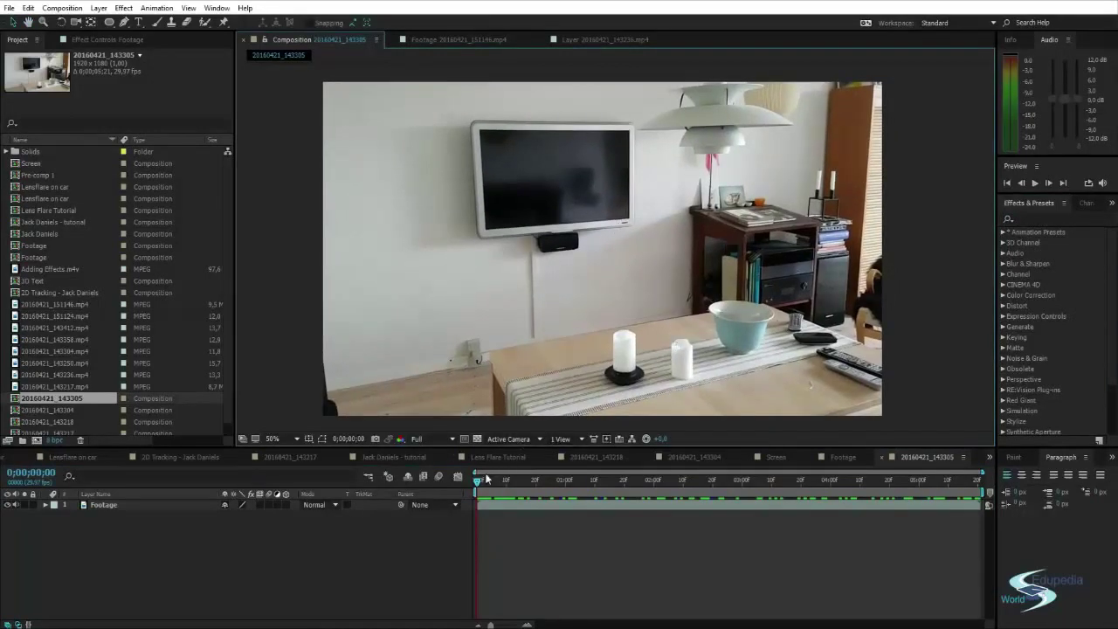
# Scrub through the raw footage and examine the desk area up close at 0;00;02;19 for sharpness
pyautogui.moveTo(477, 483); pyautogui.dragTo(836, 470)
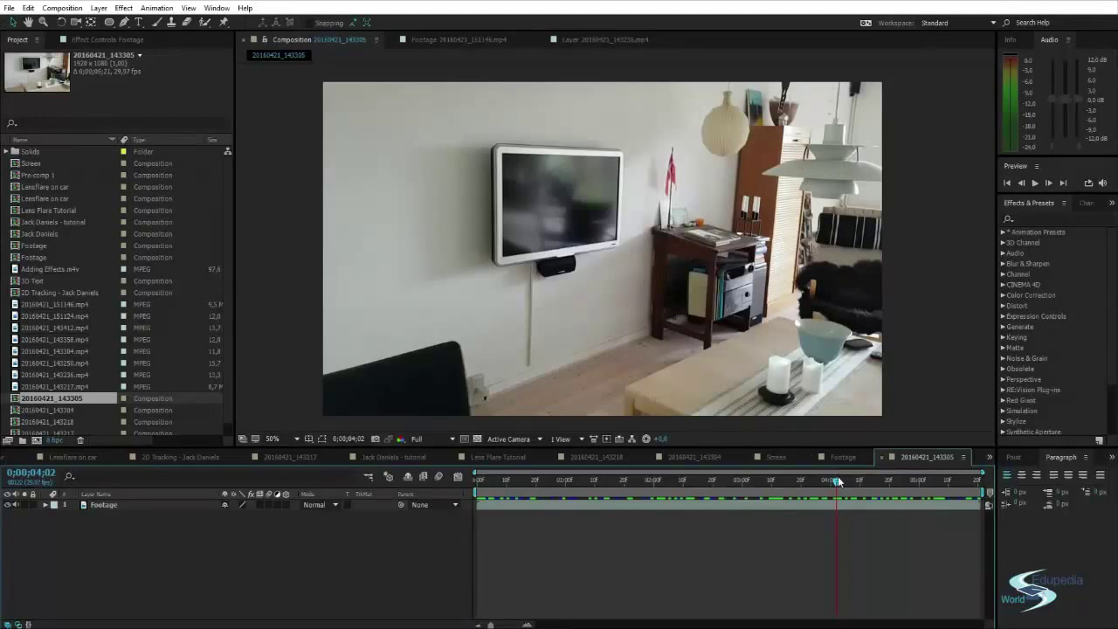
pyautogui.press('space')
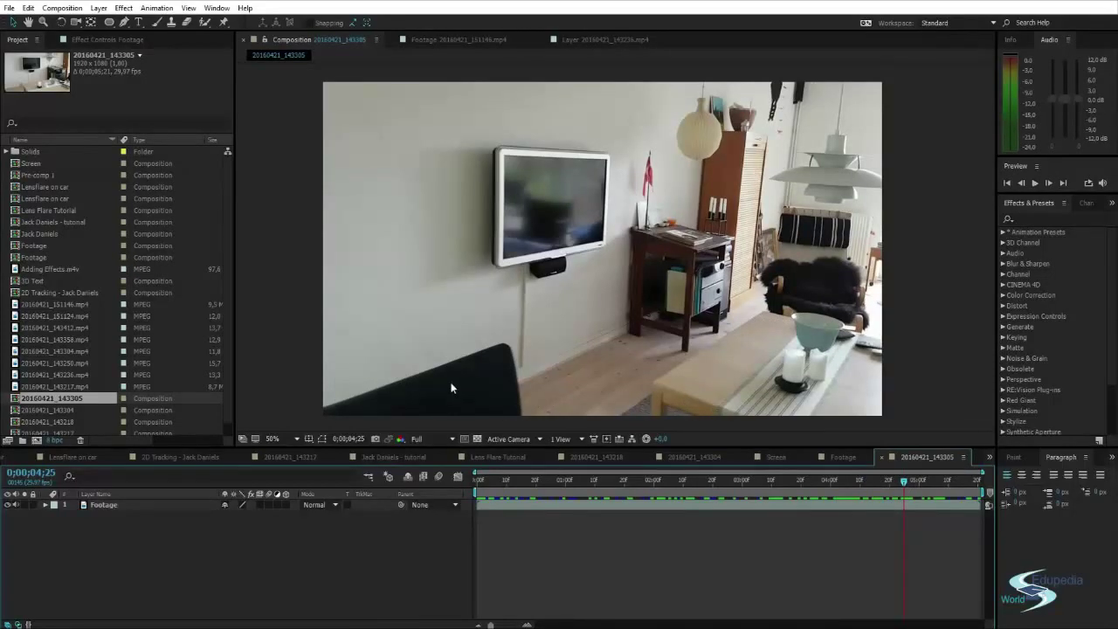
pyautogui.moveTo(909, 485); pyautogui.dragTo(524, 440)
pyautogui.moveTo(524, 479); pyautogui.dragTo(922, 461)
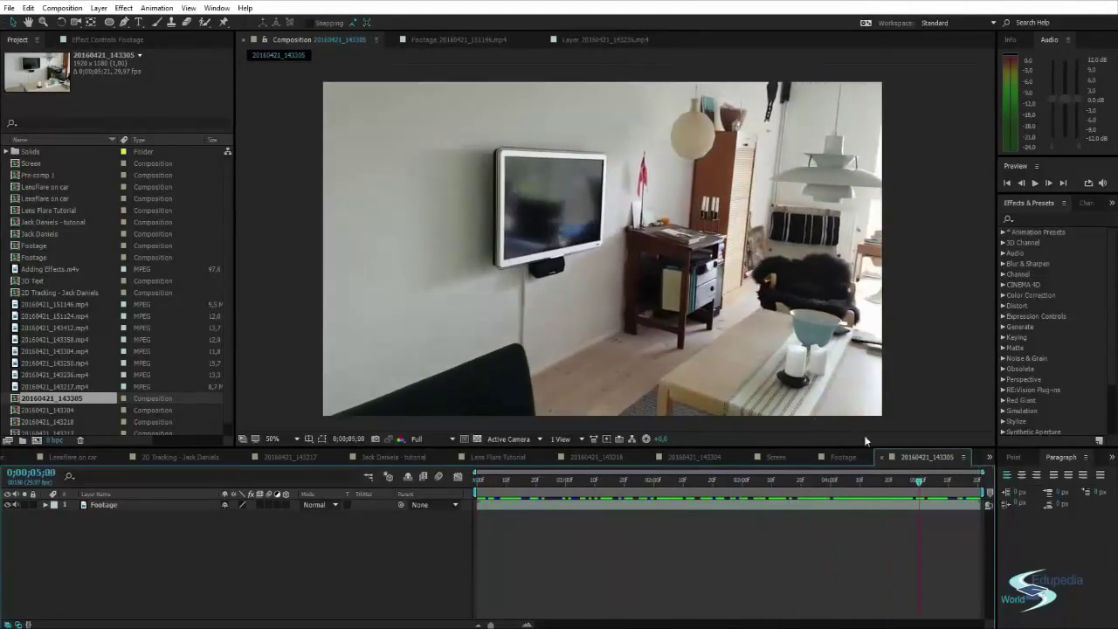
pyautogui.moveTo(916, 481); pyautogui.dragTo(712, 489)
pyautogui.rightClick(886, 460)
pyautogui.click(870, 539)
pyautogui.scroll(6, 724, 317)
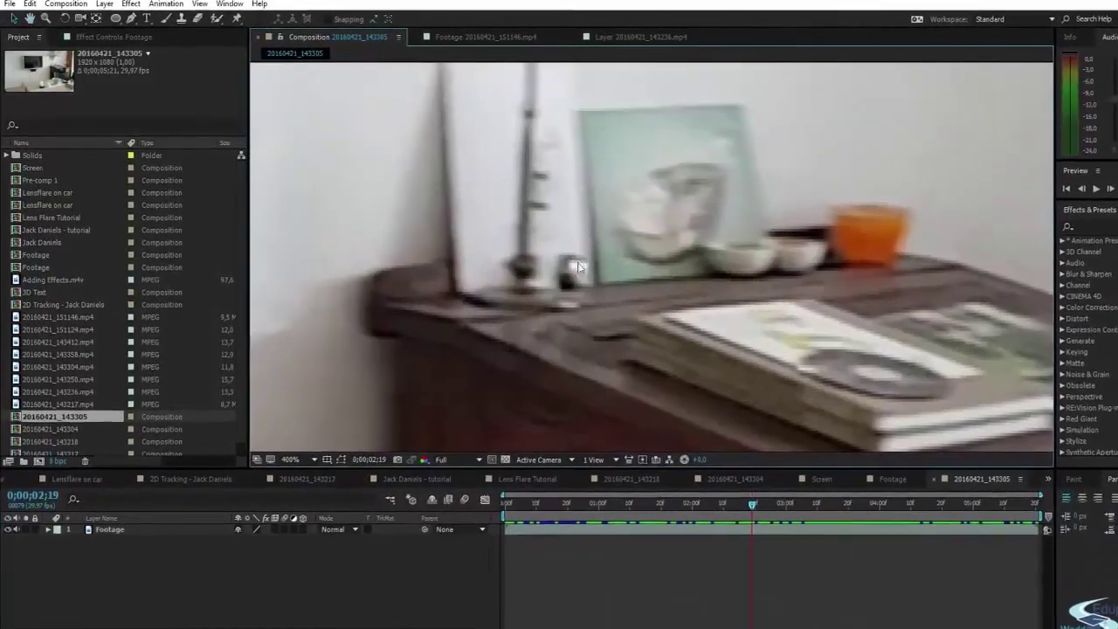
pyautogui.scroll(-2, 585, 244)
pyautogui.scroll(-3, 589, 251)
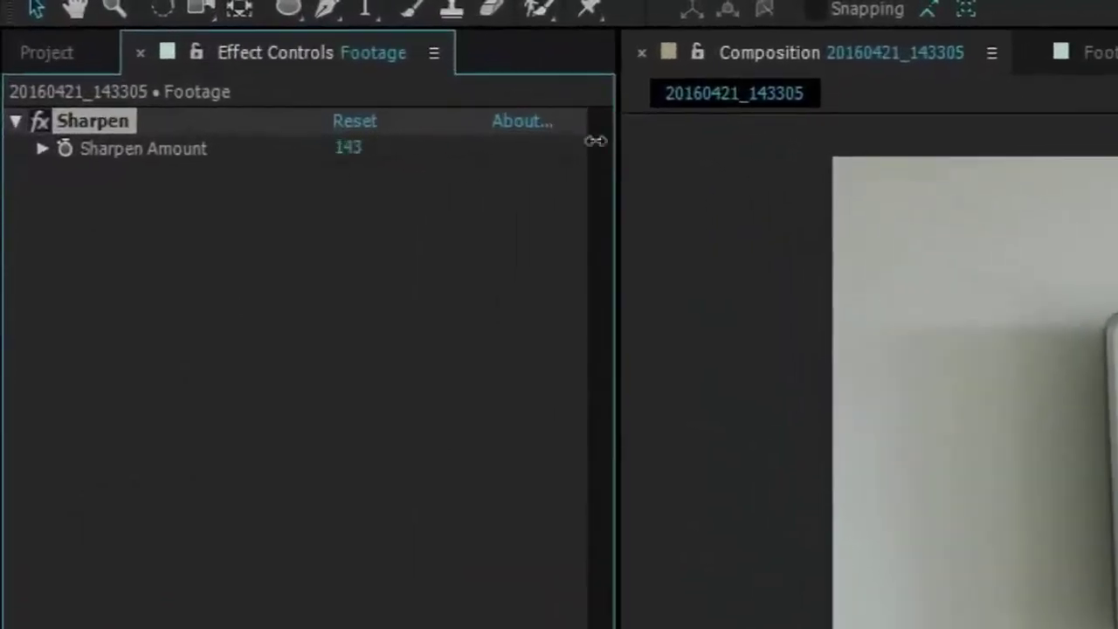
# Try an exaggerated Sharpen Amount of about 1011 on the Footage layer and inspect the edges up close
pyautogui.moveTo(596, 141); pyautogui.dragTo(1117, 146)
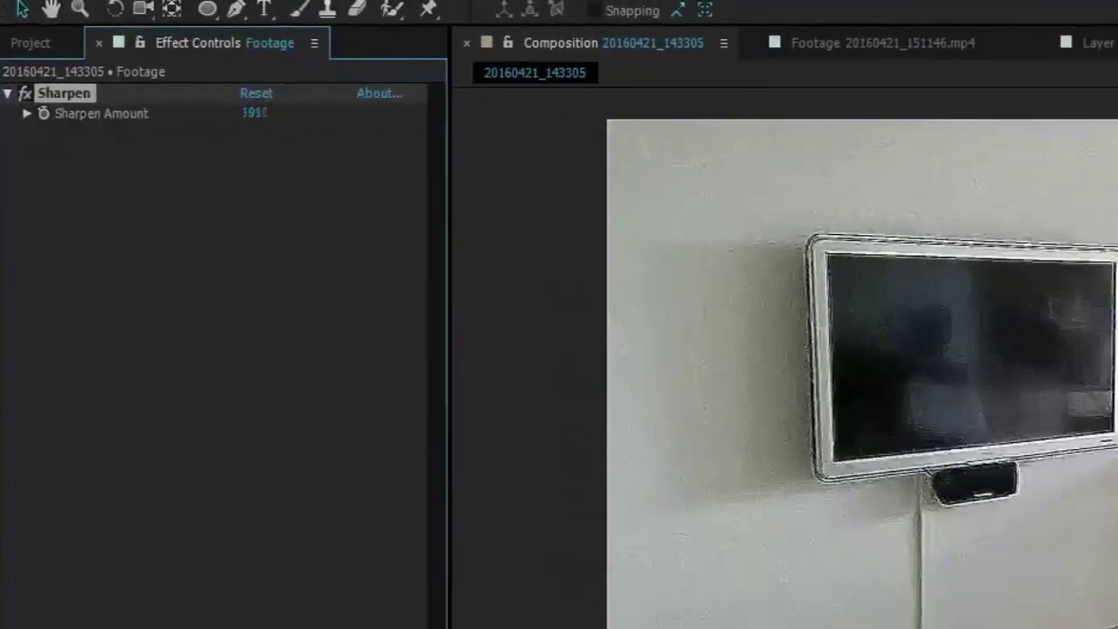
pyautogui.scroll(5, 787, 264)
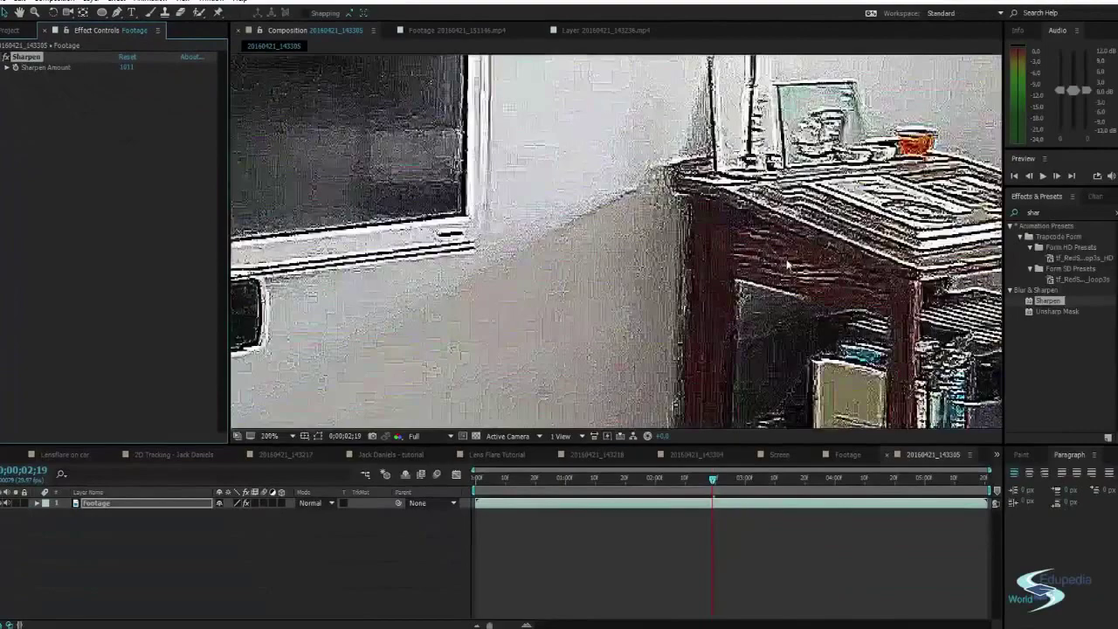
pyautogui.scroll(1, 787, 264)
pyautogui.moveTo(787, 265); pyautogui.dragTo(413, 337)
pyautogui.scroll(-2, 769, 371)
pyautogui.moveTo(469, 182); pyautogui.dragTo(629, 181)
pyautogui.scroll(-1, 615, 195)
# Reduce the Footage layer's Sharpen Amount to 94
pyautogui.moveTo(126, 67); pyautogui.dragTo(0, 69)
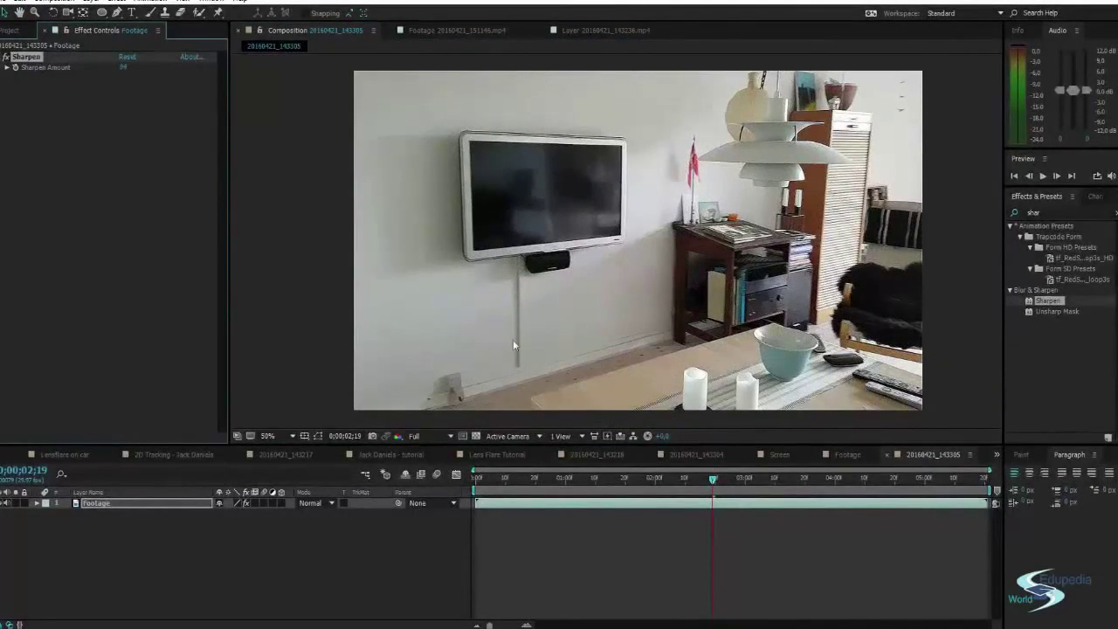
pyautogui.scroll(4, 788, 350)
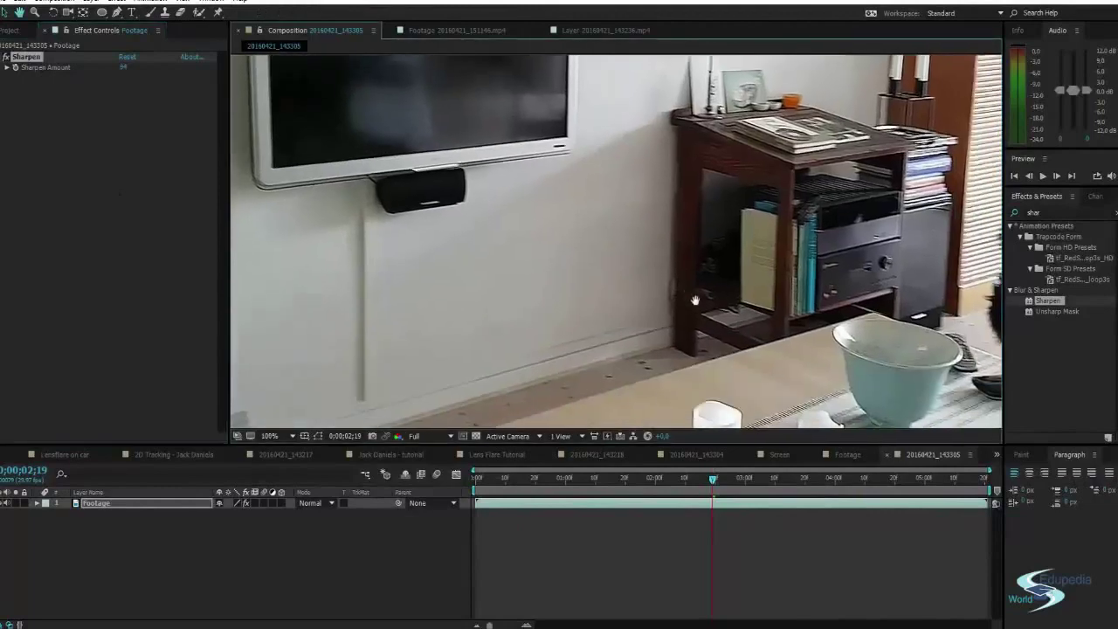
pyautogui.scroll(2, 694, 360)
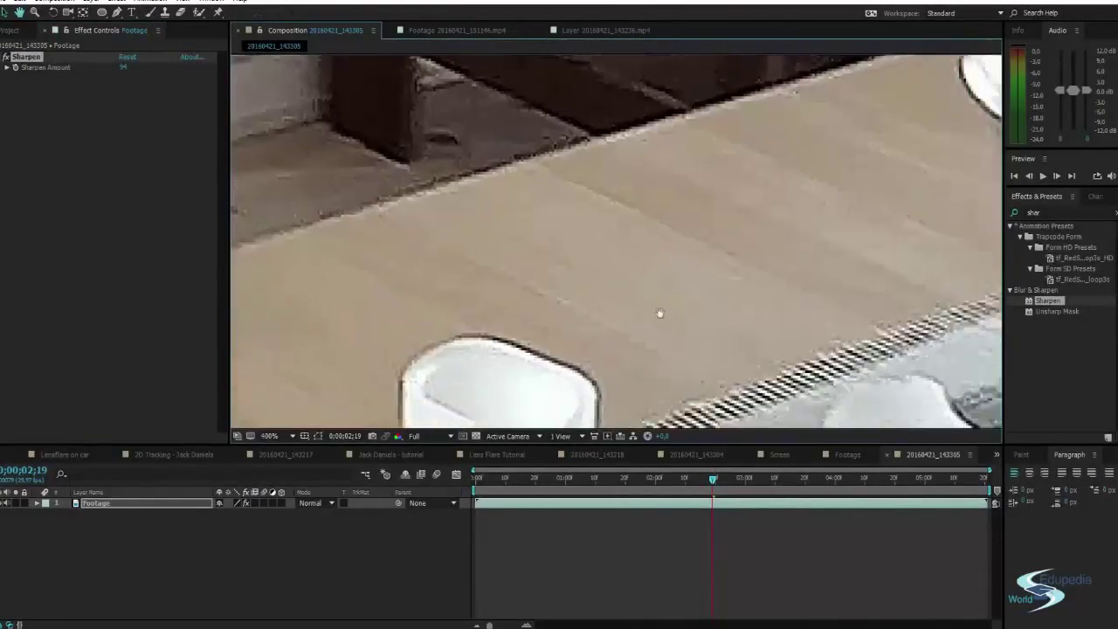
# Turn the Sharpen effect off and on repeatedly to compare the candles and table with and without sharpening
pyautogui.click(7, 57)
pyautogui.click(7, 57)
pyautogui.click(7, 57)
pyautogui.click(7, 57)
pyautogui.click(7, 57)
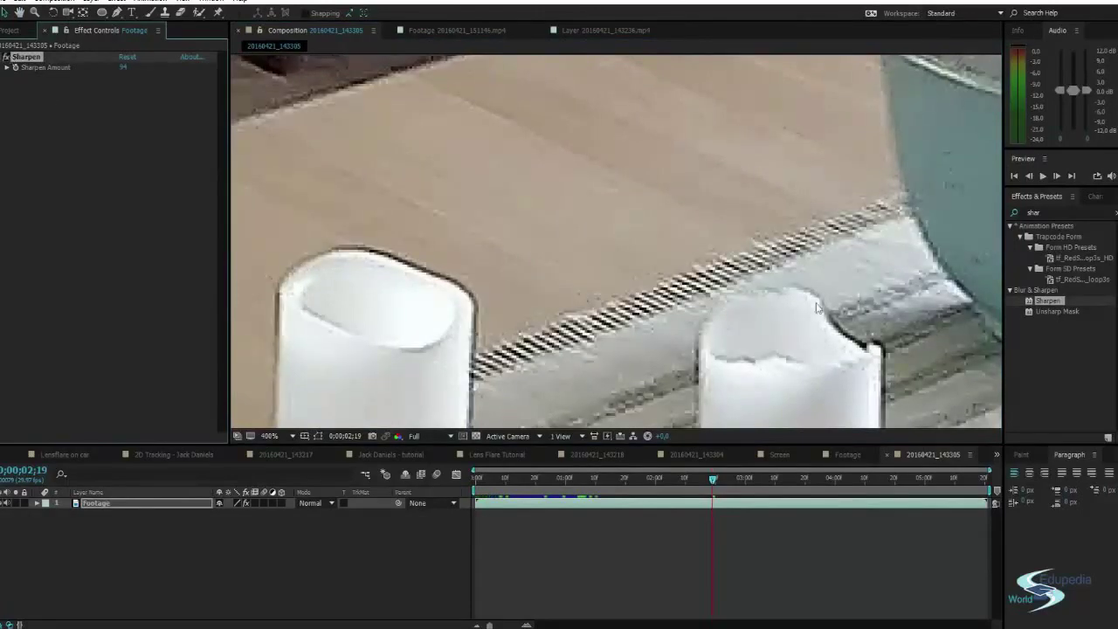
# Show the whole frame again and scrub through the sharpened footage to 0;00;05;15
pyautogui.scroll(-2, 793, 309)
pyautogui.moveTo(675, 297); pyautogui.dragTo(769, 359)
pyautogui.scroll(-1, 769, 359)
pyautogui.moveTo(660, 355); pyautogui.dragTo(687, 420)
pyautogui.click(719, 480)
pyautogui.moveTo(720, 480); pyautogui.dragTo(973, 489)
pyautogui.click(233, 570)
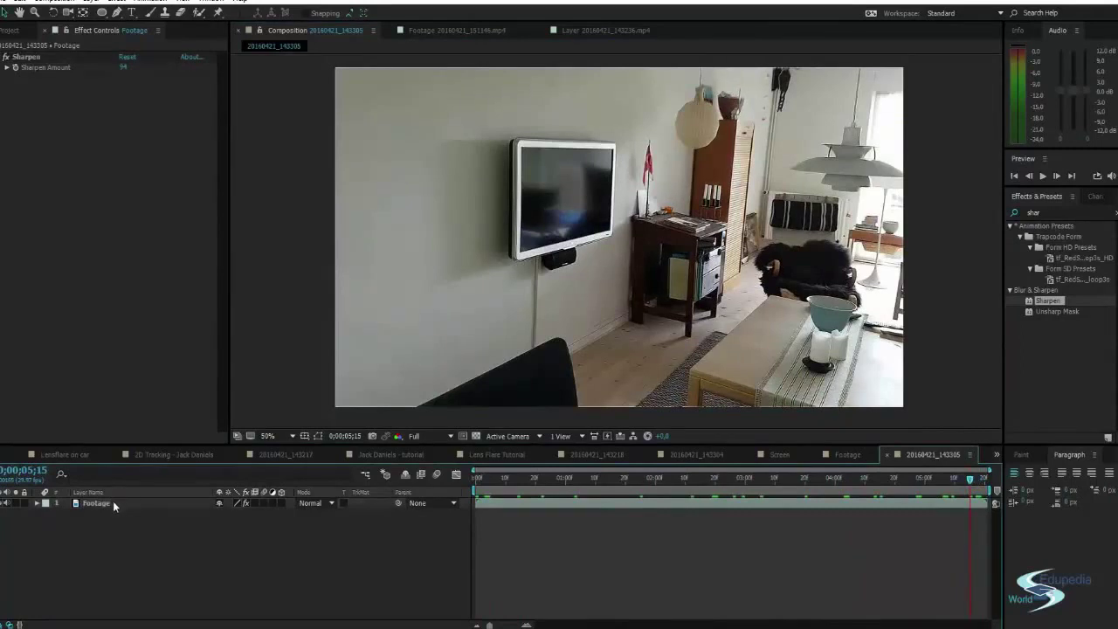
# Pre-compose the sharpened Footage layer into a composition named Footage, moving all attributes into the new composition
pyautogui.click(144, 505)
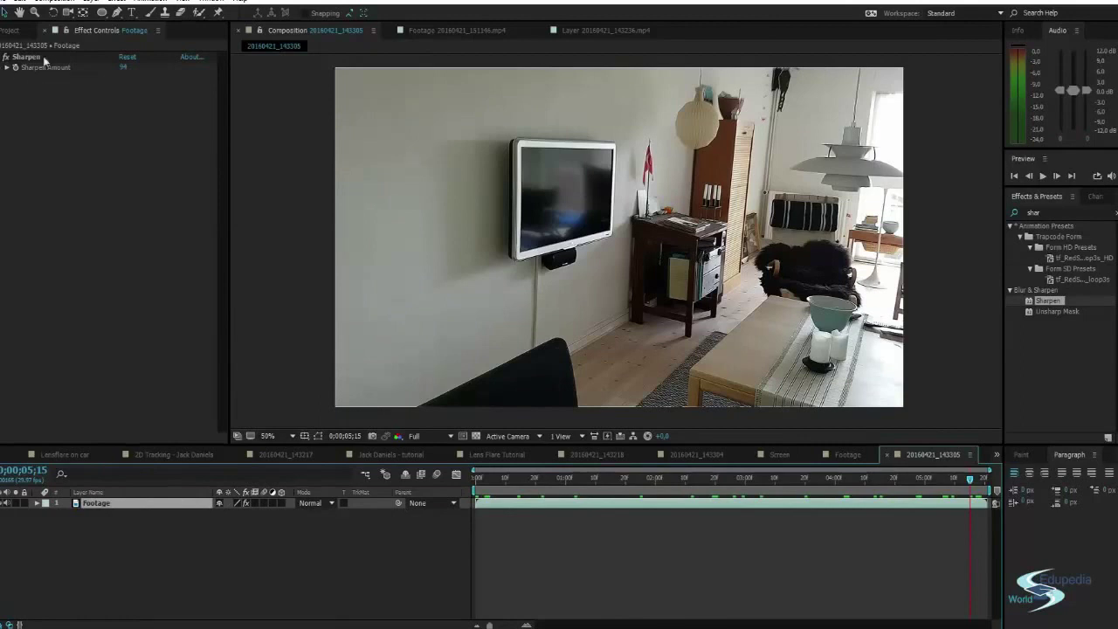
pyautogui.click(202, 528)
pyautogui.click(138, 505)
pyautogui.hotkey('ctrl', 'shift', 'c')
pyautogui.click(502, 369)
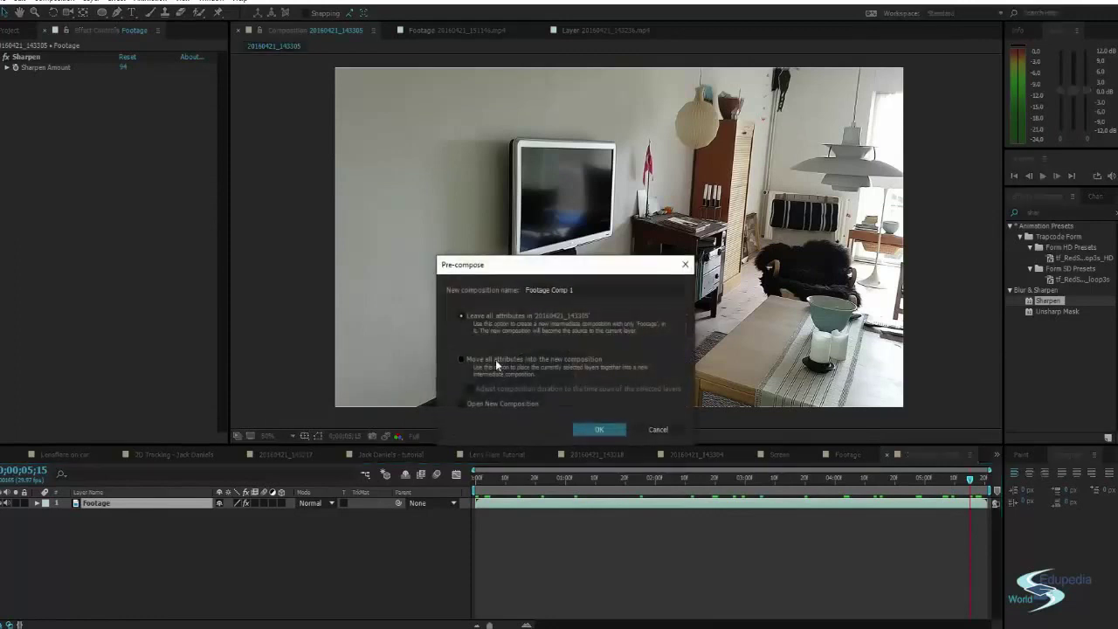
pyautogui.click(590, 289)
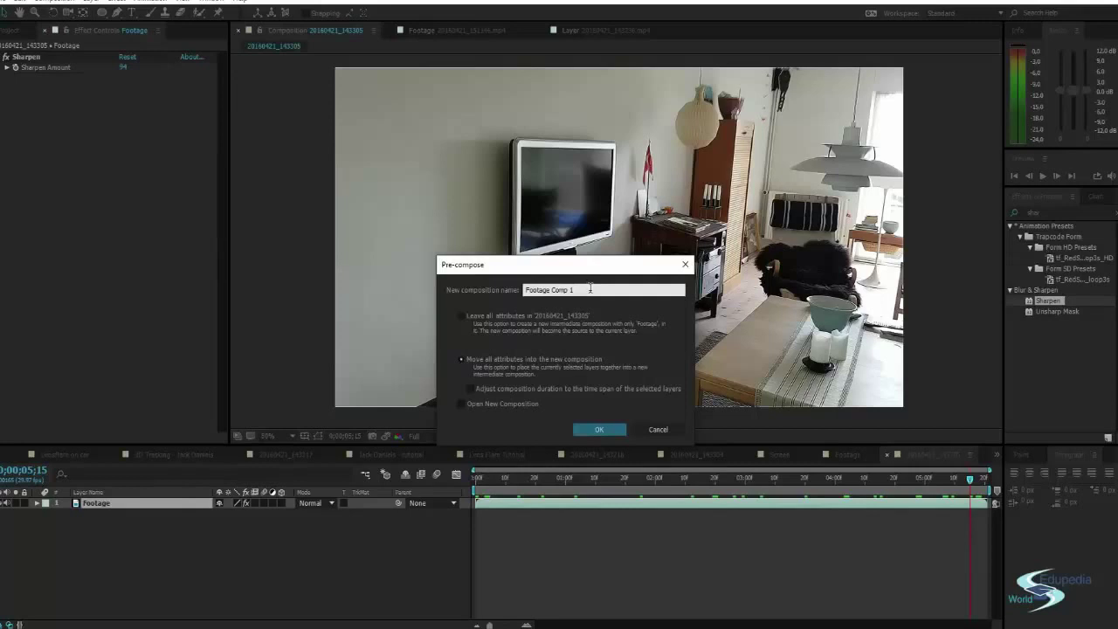
pyautogui.press('BackSpace')
pyautogui.press('BackSpace')
pyautogui.press('BackSpace')
pyautogui.click(600, 430)
# Track the camera on the pre-composed Footage layer with the 3D Camera Tracker, with Detailed Analysis enabled
pyautogui.click(119, 506)
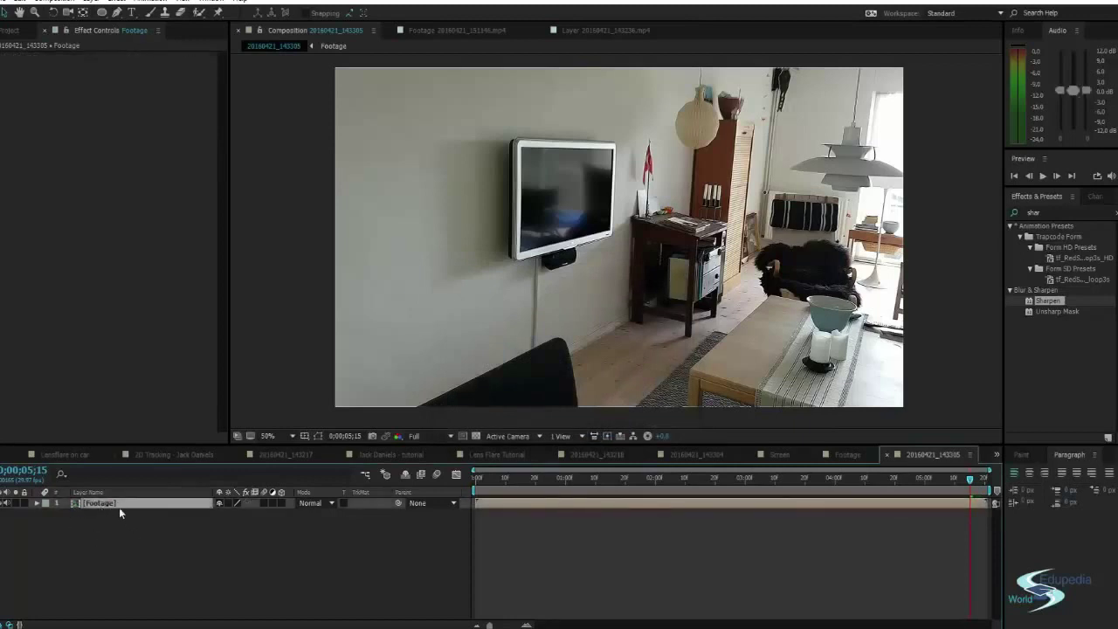
pyautogui.click(118, 522)
pyautogui.click(99, 500)
pyautogui.click(111, 515)
pyautogui.click(105, 504)
pyautogui.rightClick(114, 505)
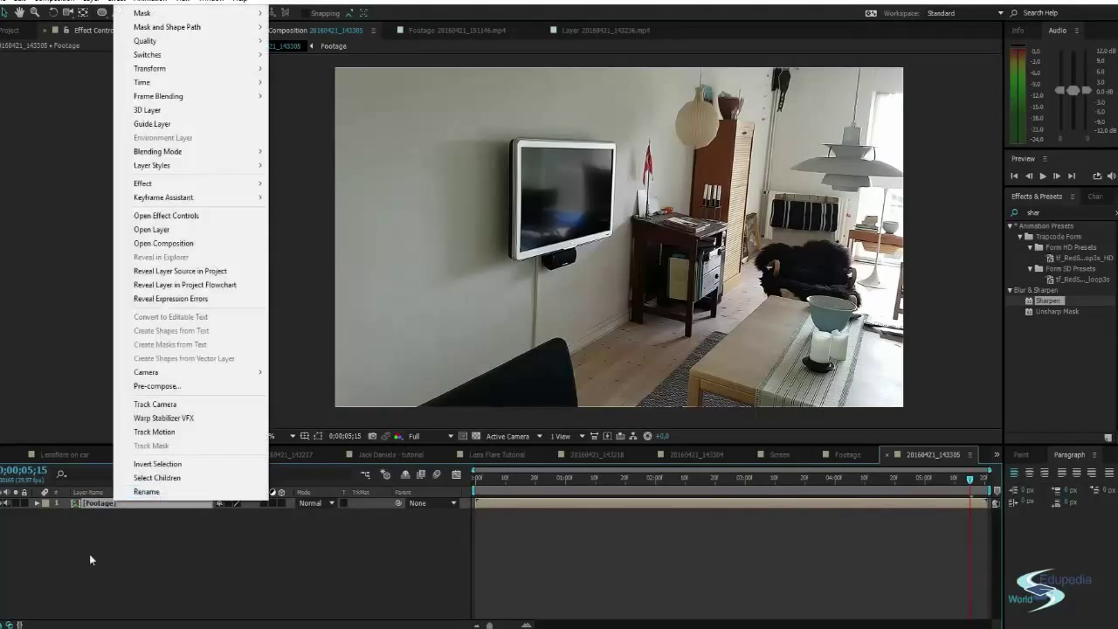
pyautogui.click(185, 406)
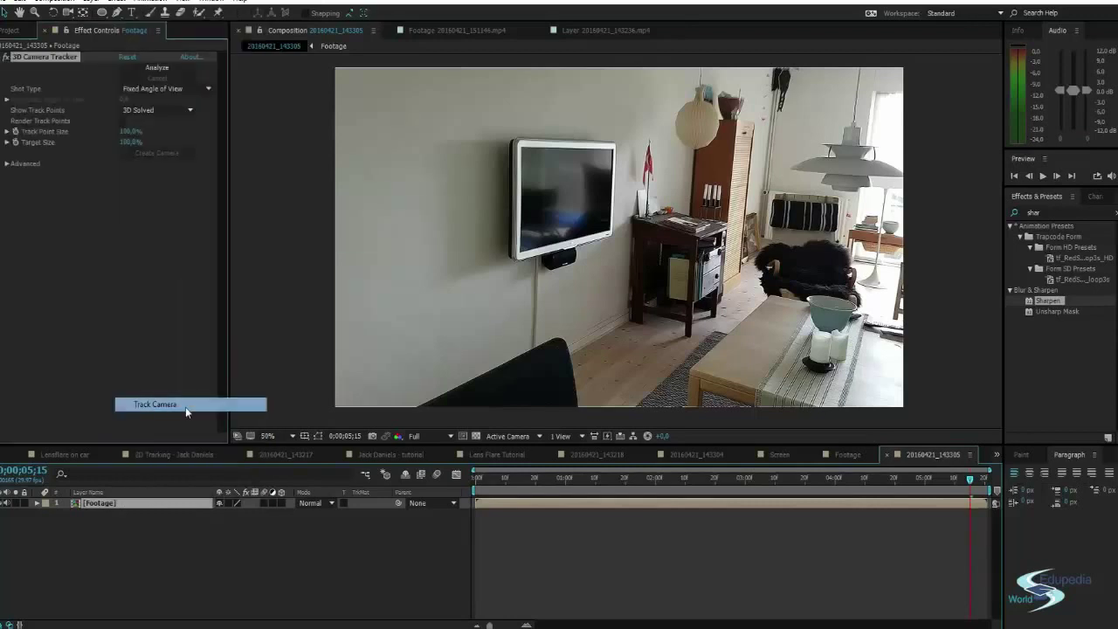
pyautogui.click(7, 164)
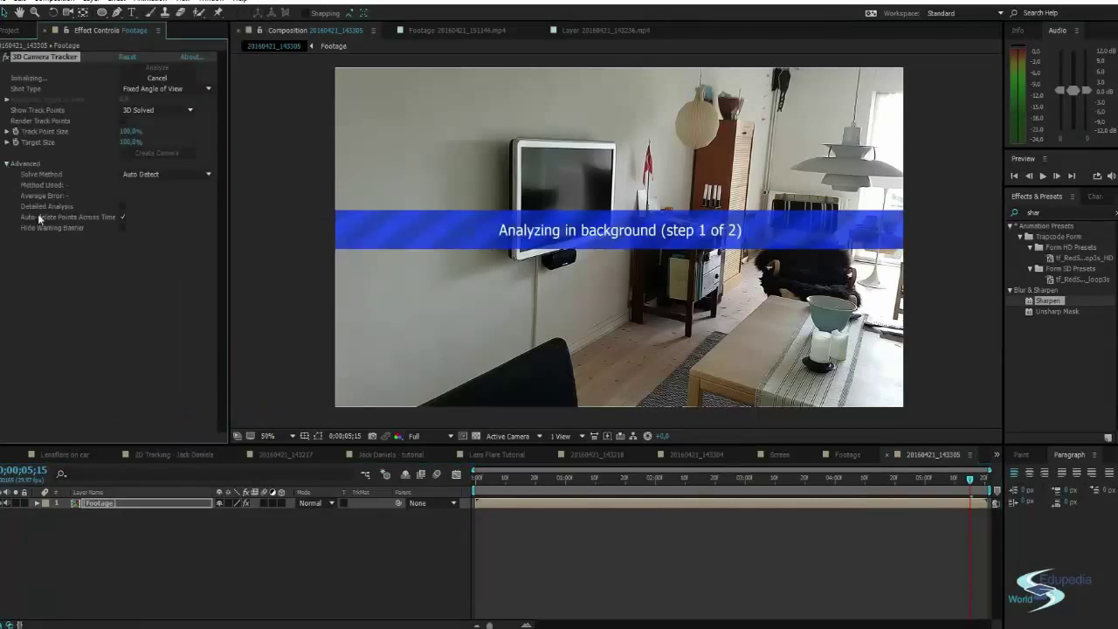
pyautogui.click(121, 206)
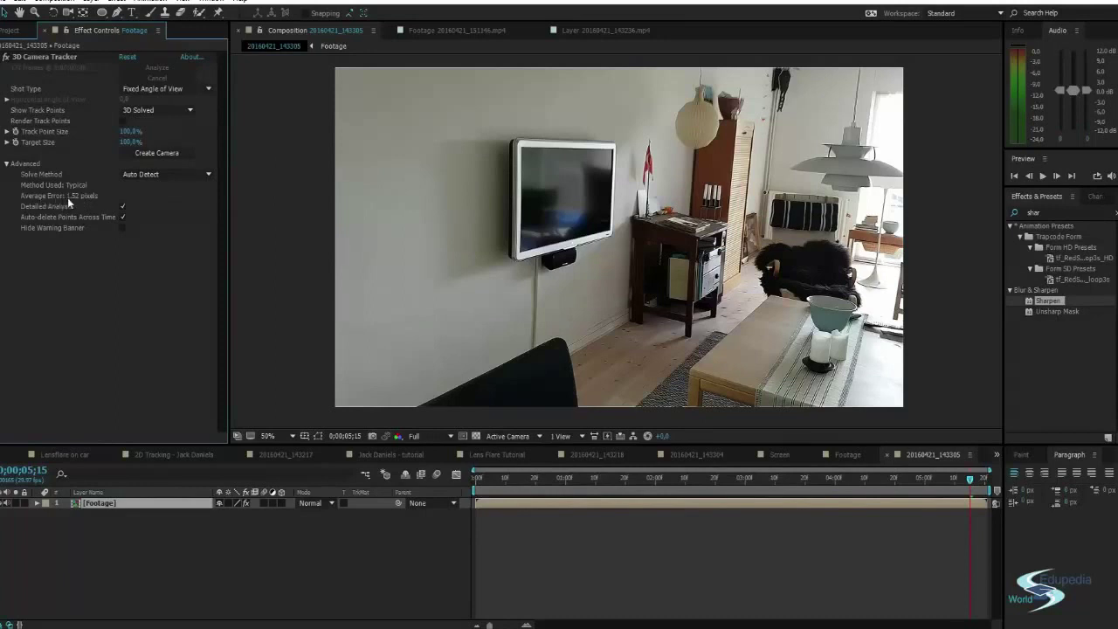
# Look for the solved track points around the TV at 0;00;01;11 and 0;00;04;25
pyautogui.click(45, 57)
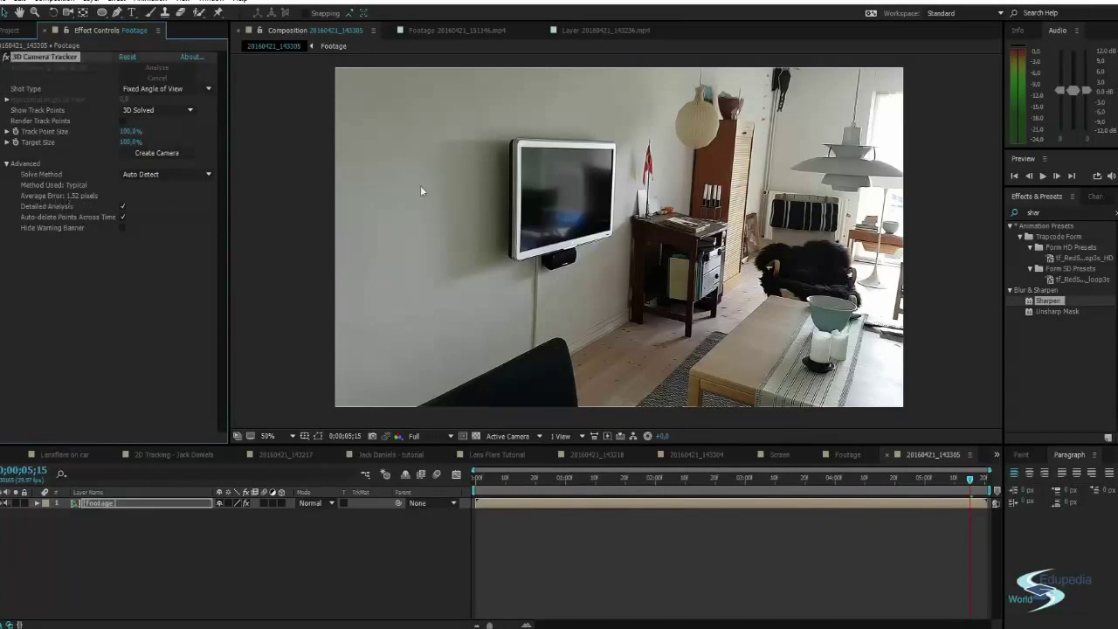
pyautogui.moveTo(490, 483); pyautogui.dragTo(598, 479)
pyautogui.click(117, 276)
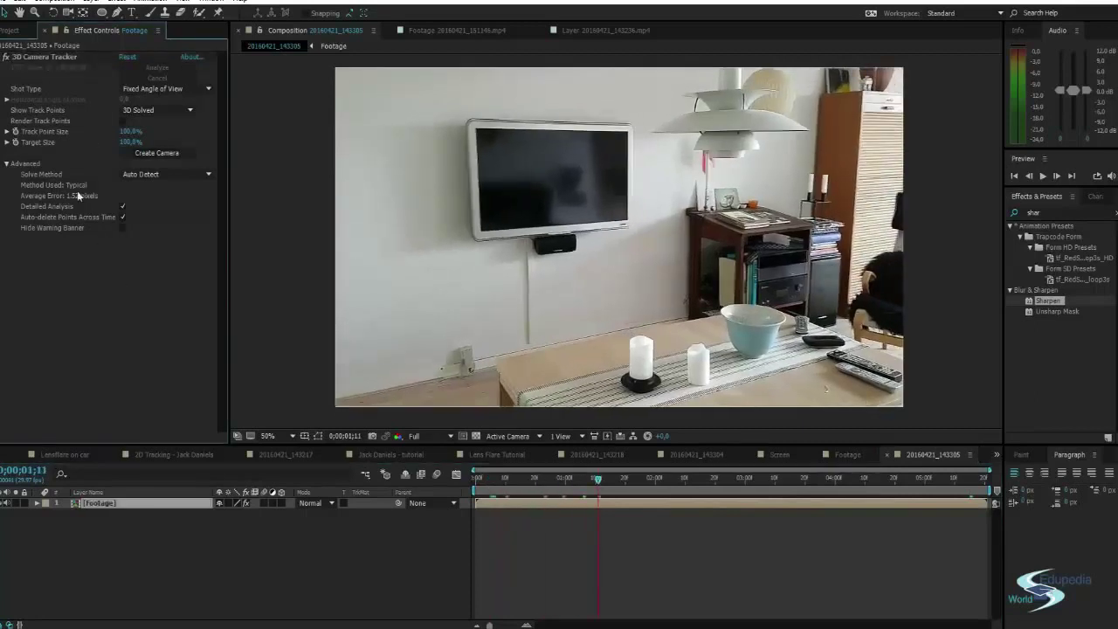
pyautogui.click(32, 58)
pyautogui.moveTo(600, 479); pyautogui.dragTo(913, 505)
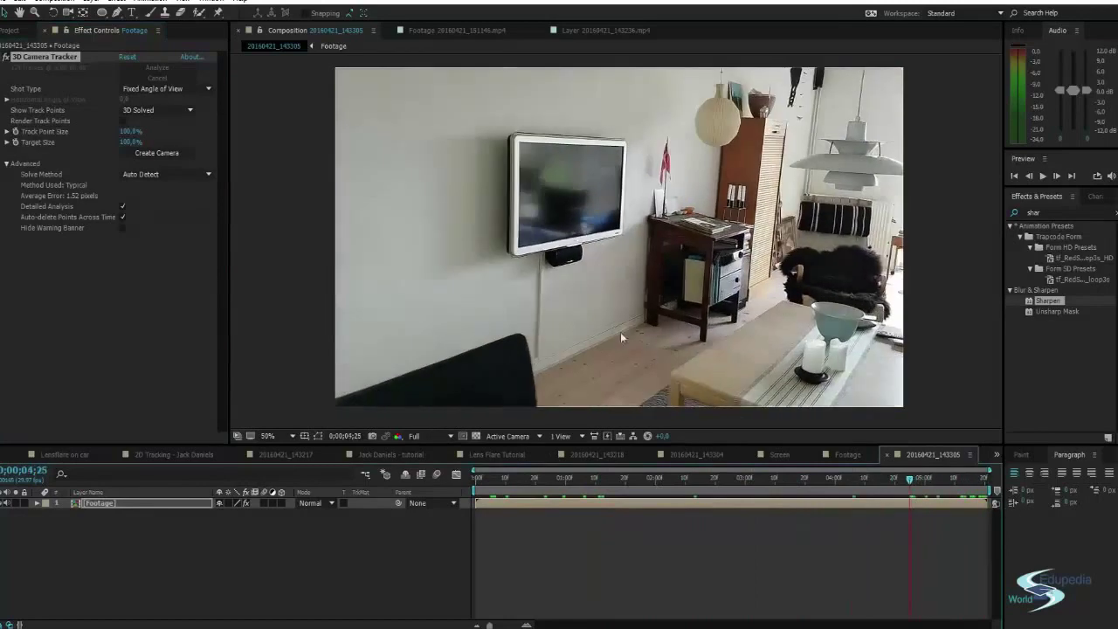
pyautogui.moveTo(574, 281); pyautogui.dragTo(613, 247)
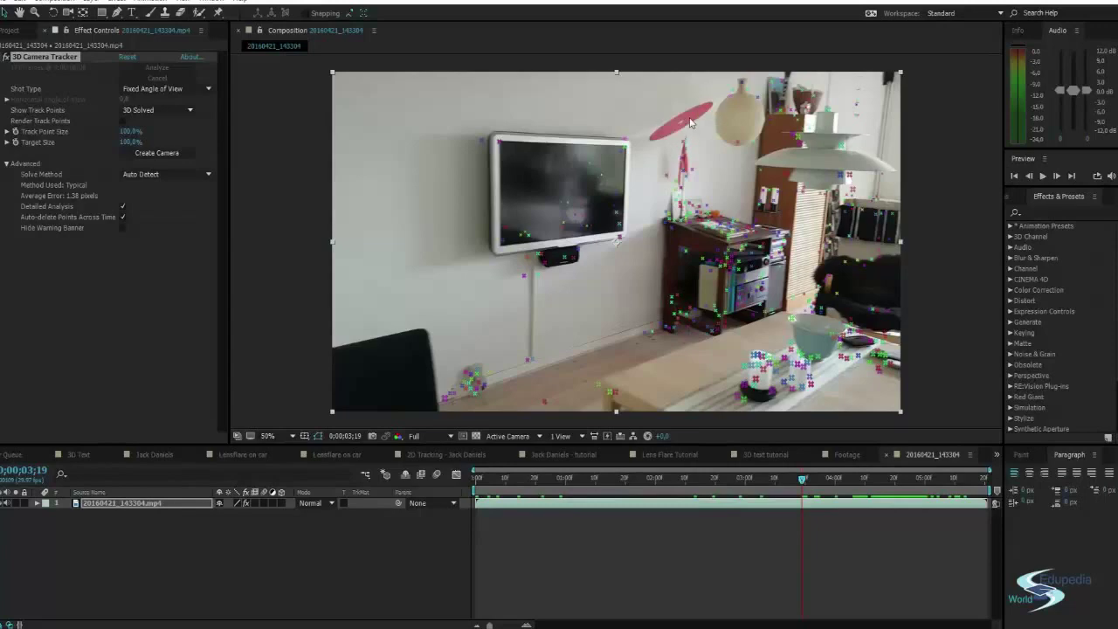
# Rename the composition 20160421_143304 as Screen Replacement
pyautogui.moveTo(802, 479); pyautogui.dragTo(756, 495)
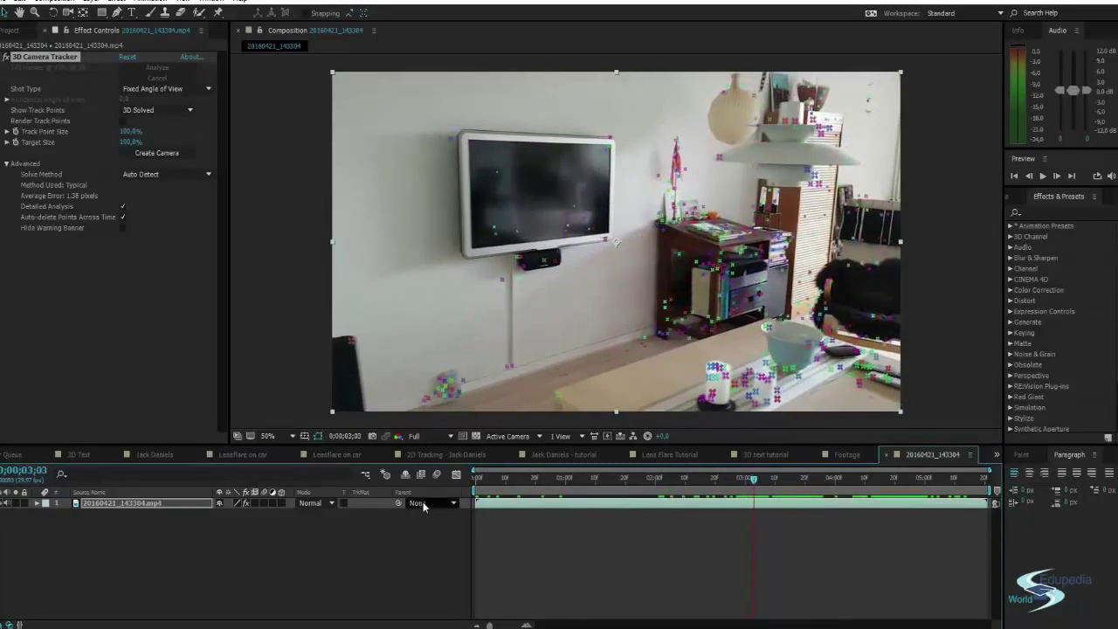
pyautogui.click(11, 31)
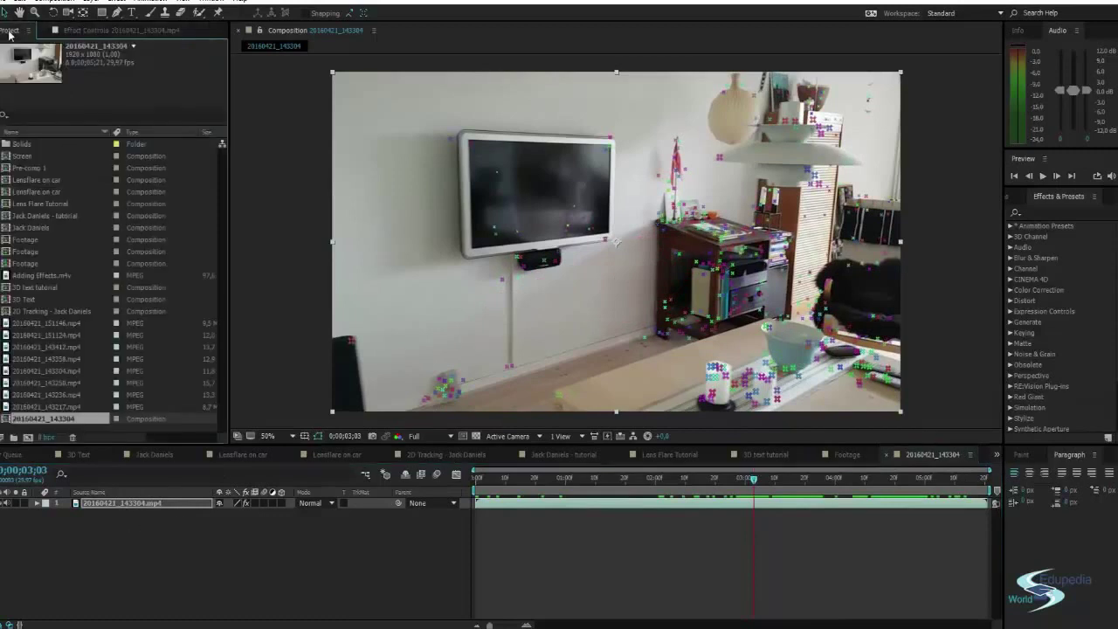
pyautogui.rightClick(47, 420)
pyautogui.click(83, 577)
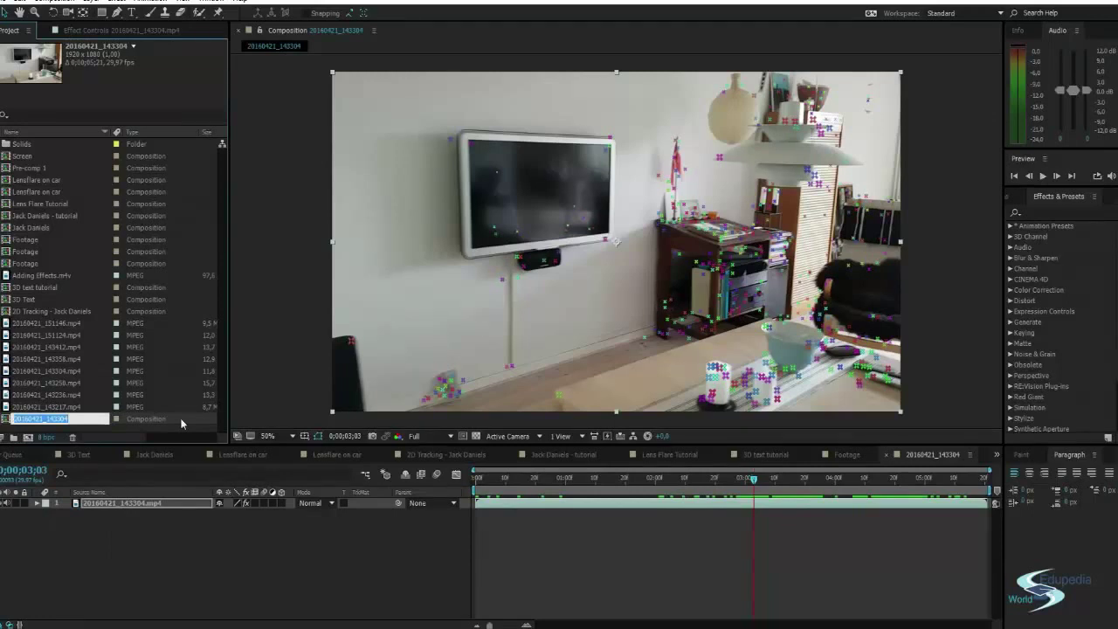
pyautogui.write('Screen Replacement')
pyautogui.click(137, 557)
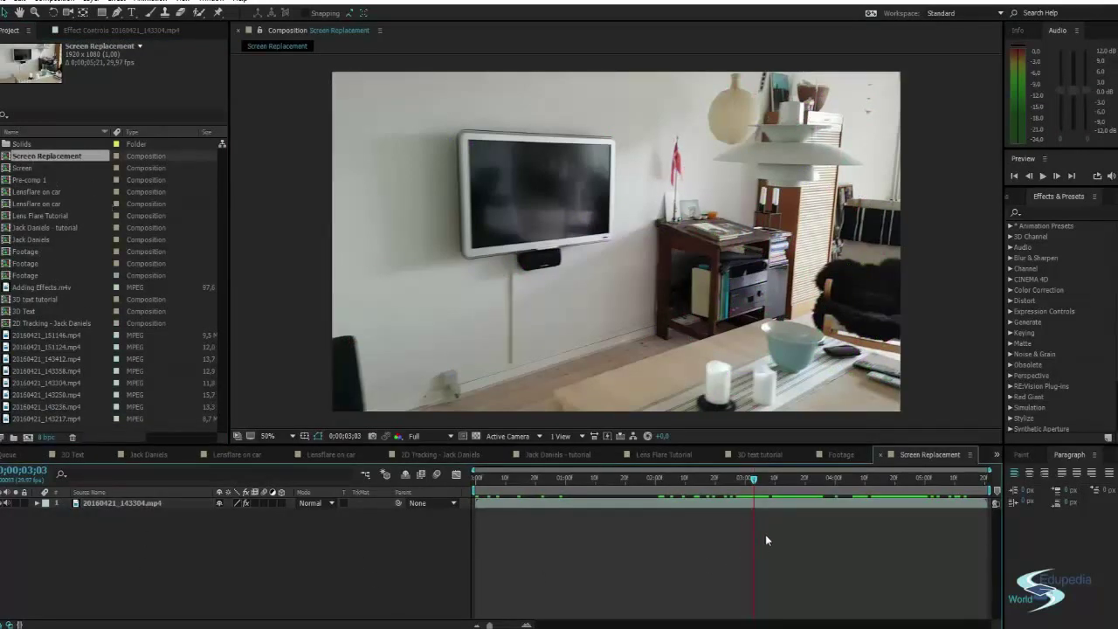
# Go to 0;00;03;25 and rename the 20160421_143304.mp4 layer as Footage
pyautogui.moveTo(755, 477); pyautogui.dragTo(821, 477)
pyautogui.click(110, 505)
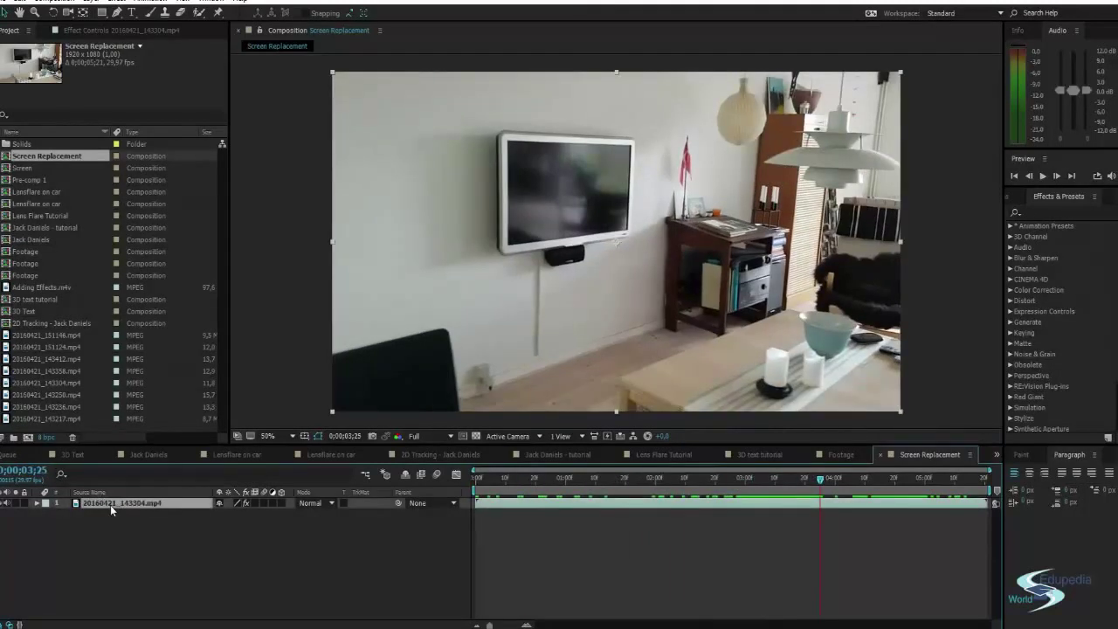
pyautogui.press('Return')
pyautogui.write('Footage')
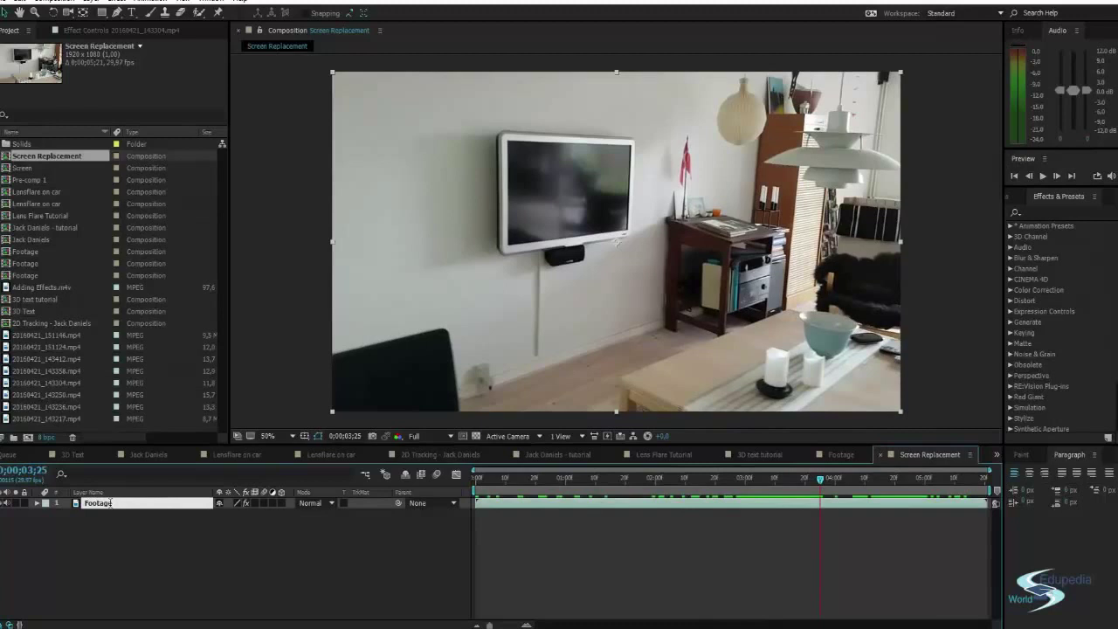
pyautogui.press('Return')
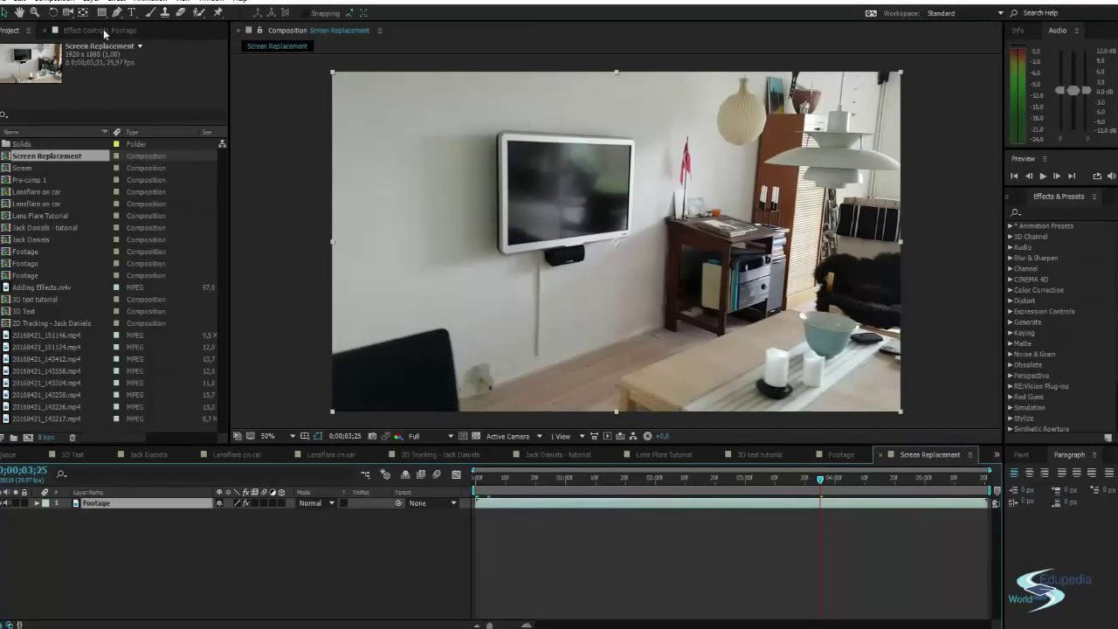
# Display the 3D Camera Tracker's points and examine the target plane on the wall below the TV from 0;00;03;09 to 0;00;03;21
pyautogui.click(103, 29)
pyautogui.click(54, 56)
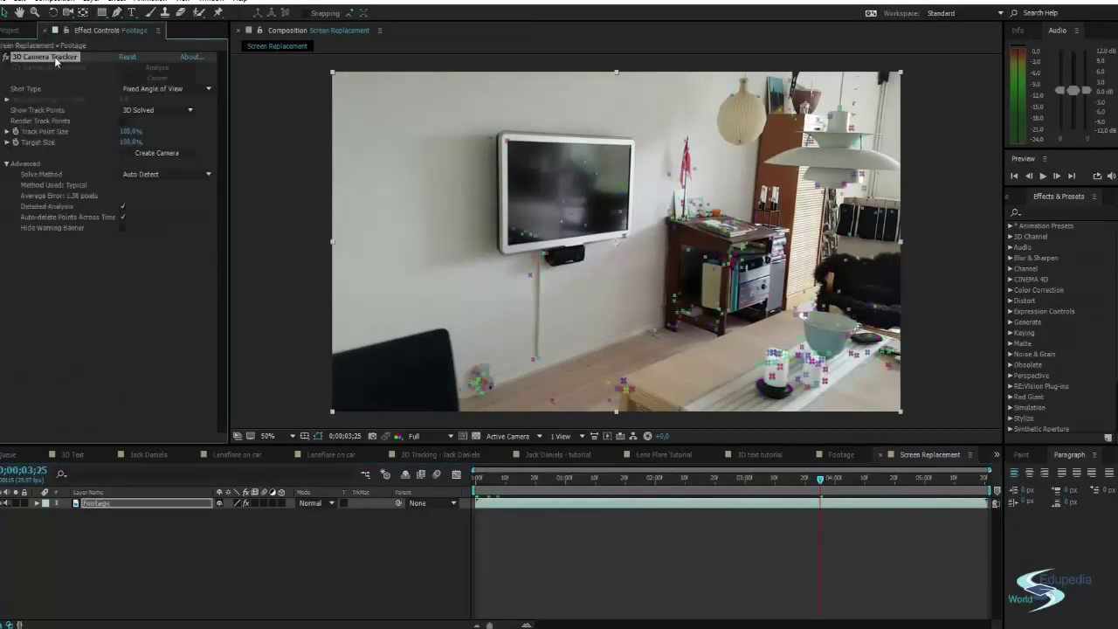
pyautogui.moveTo(820, 481); pyautogui.dragTo(772, 494)
pyautogui.moveTo(515, 288)
pyautogui.mouseDown()
pyautogui.moveTo(602, 288)
pyautogui.moveTo(628, 234)
pyautogui.moveTo(503, 268)
pyautogui.moveTo(491, 306)
pyautogui.mouseUp()
pyautogui.click(568, 318)
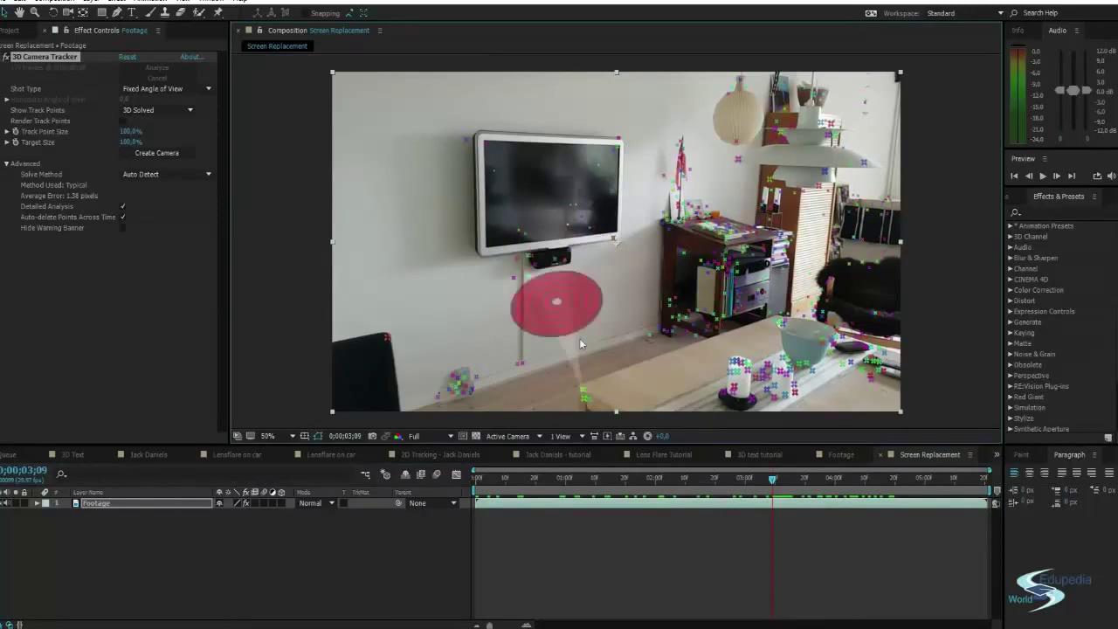
pyautogui.moveTo(774, 483); pyautogui.dragTo(808, 483)
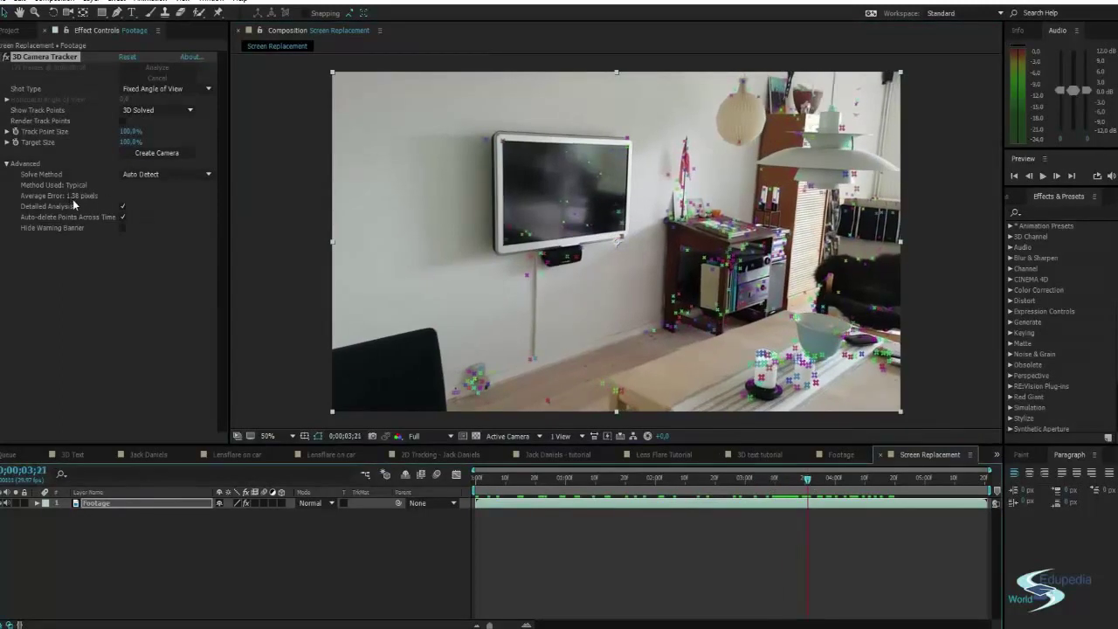
# At 0;00;03;05, try selecting track points around the speaker below the TV and inside its screen to test the target's orientation
pyautogui.moveTo(808, 481); pyautogui.dragTo(761, 494)
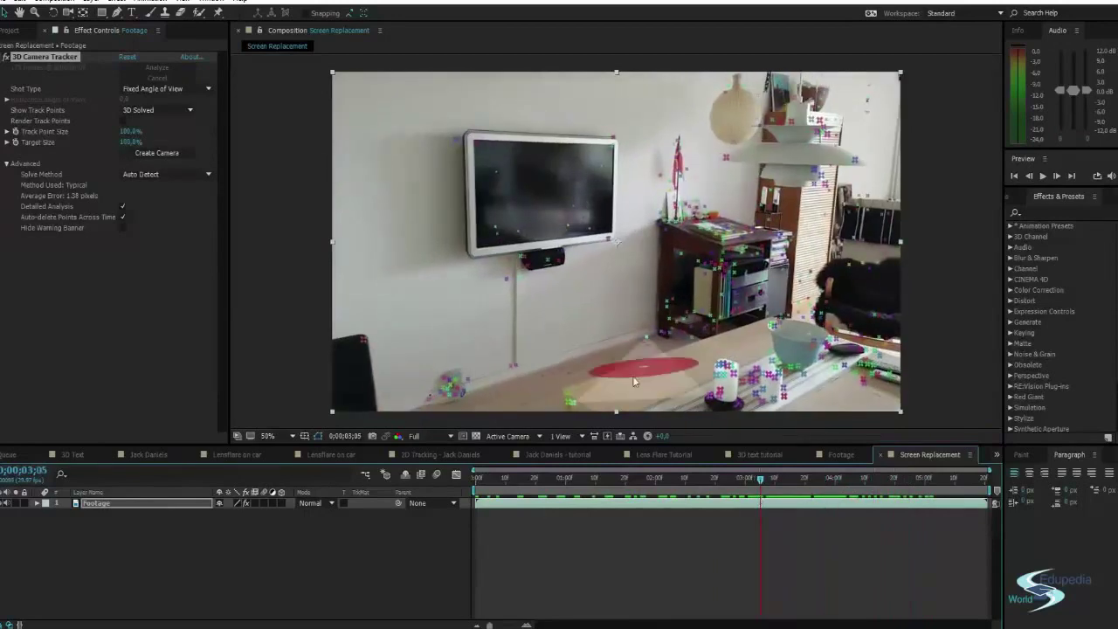
pyautogui.moveTo(516, 296)
pyautogui.mouseDown()
pyautogui.moveTo(603, 308)
pyautogui.moveTo(631, 241)
pyautogui.moveTo(611, 236)
pyautogui.moveTo(489, 278)
pyautogui.moveTo(519, 300)
pyautogui.mouseUp()
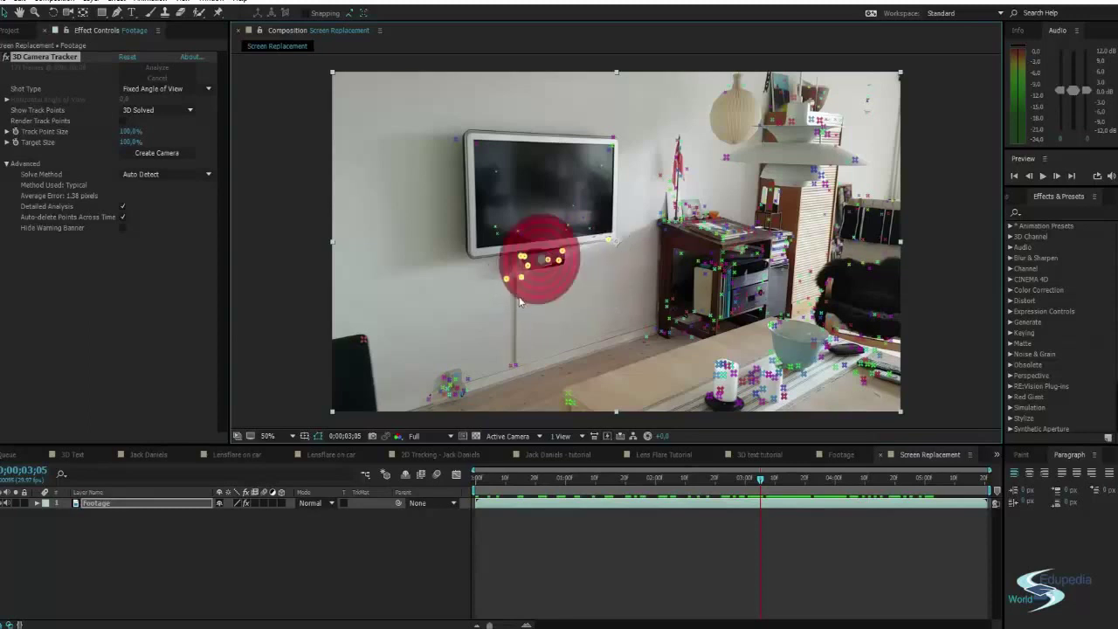
pyautogui.moveTo(479, 207)
pyautogui.mouseDown()
pyautogui.moveTo(502, 247)
pyautogui.moveTo(581, 252)
pyautogui.moveTo(607, 175)
pyautogui.moveTo(586, 264)
pyautogui.mouseUp()
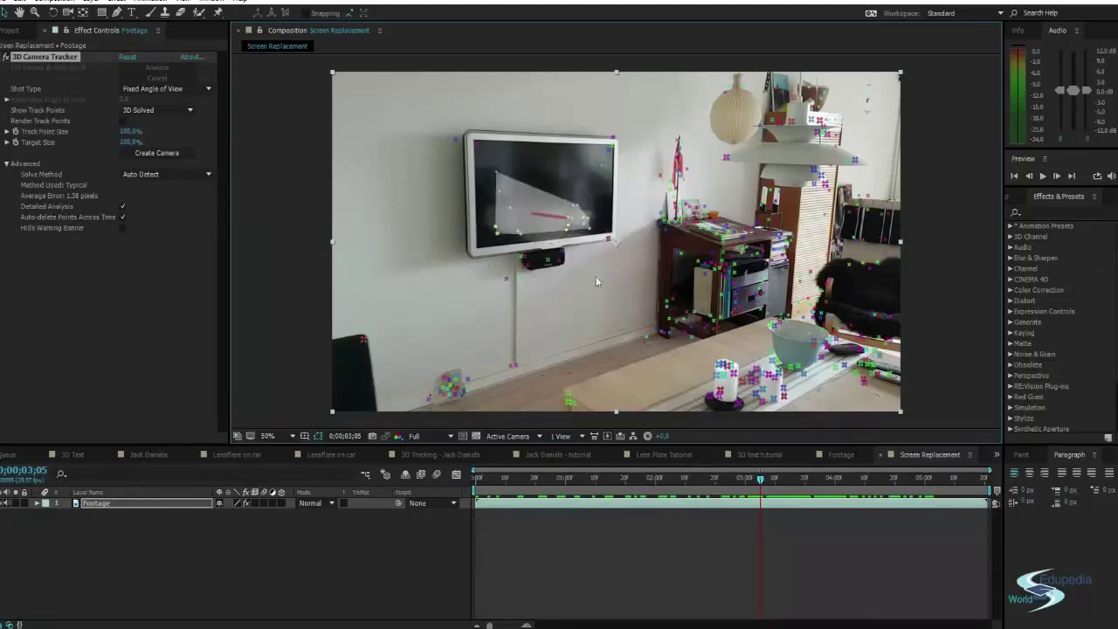
# Examine the track points on the TV screen and frame at 0;00;04;06, 0;00;03;26 and 0;00;02;22
pyautogui.moveTo(760, 479); pyautogui.dragTo(852, 478)
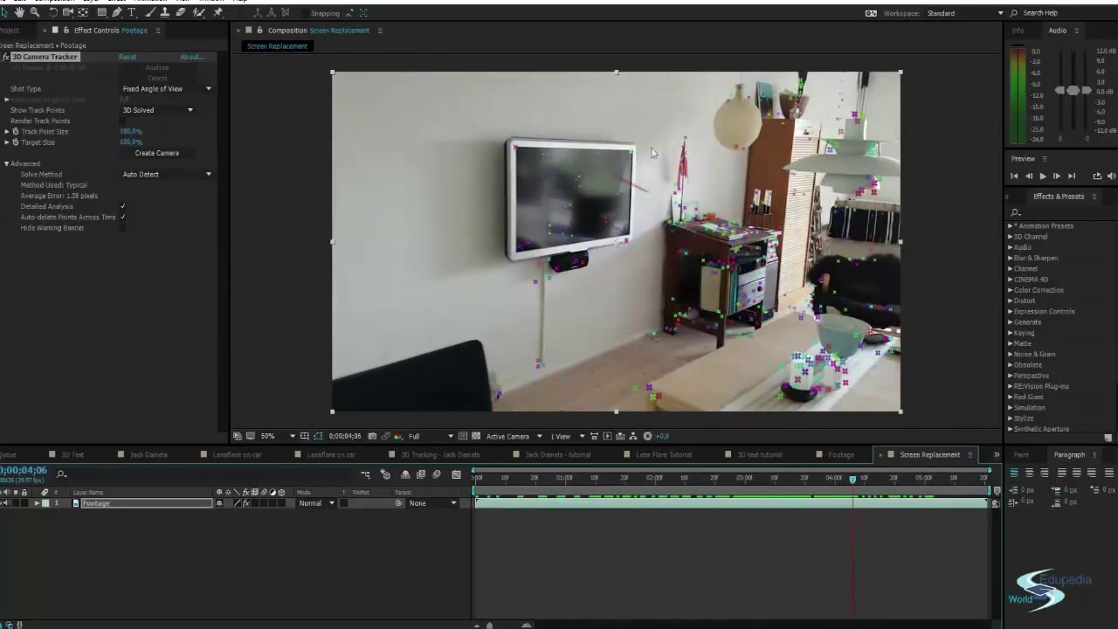
pyautogui.moveTo(853, 481); pyautogui.dragTo(823, 480)
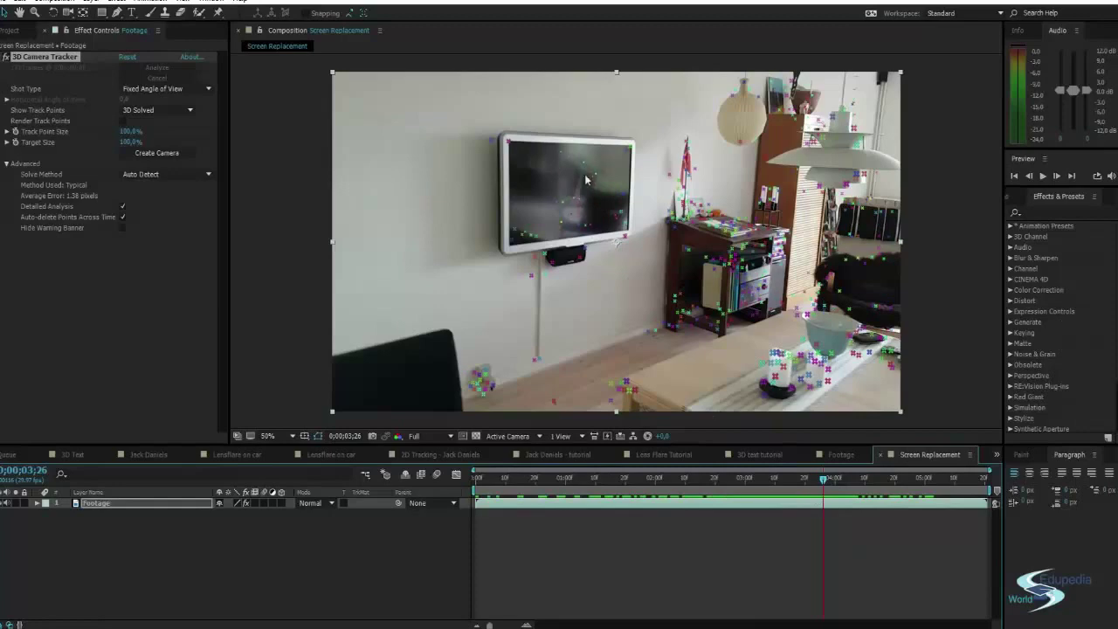
pyautogui.moveTo(823, 480); pyautogui.dragTo(722, 513)
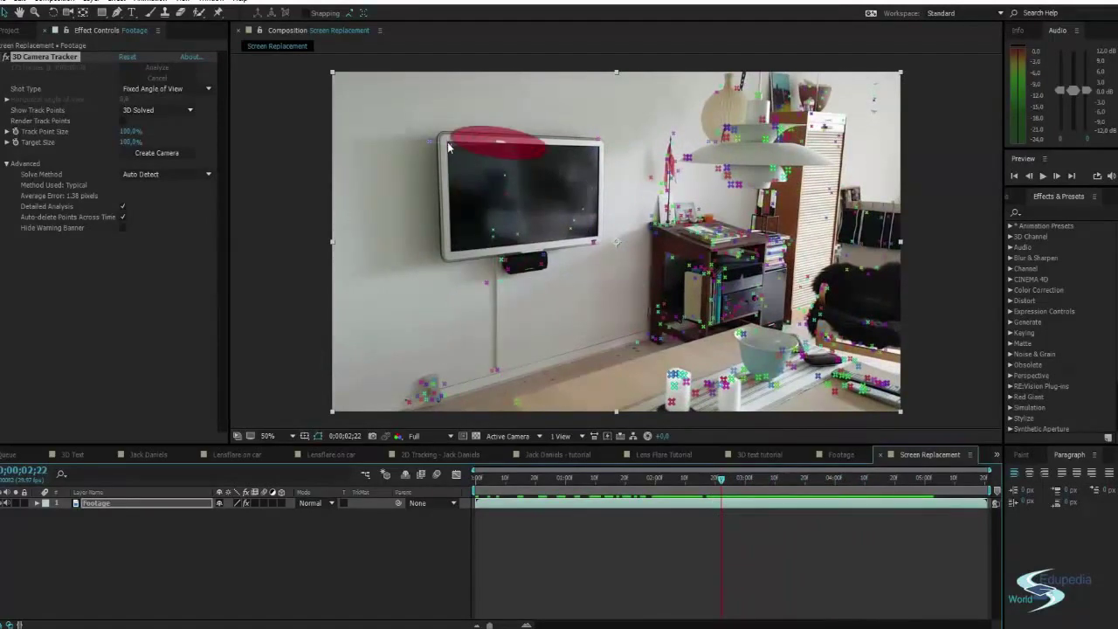
# At 0;00;02;10, lasso the track points along the TV's lower edge and speaker, and include the frame's upper-right corner
pyautogui.moveTo(724, 480); pyautogui.dragTo(687, 480)
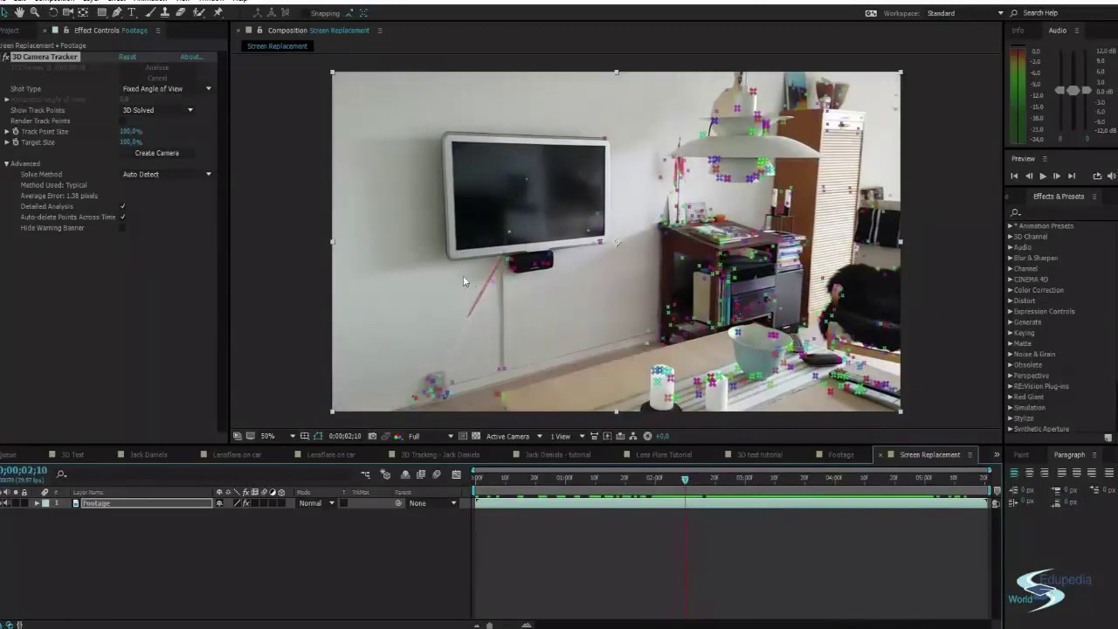
pyautogui.moveTo(476, 285)
pyautogui.mouseDown()
pyautogui.moveTo(522, 298)
pyautogui.moveTo(612, 301)
pyautogui.moveTo(621, 241)
pyautogui.mouseUp()
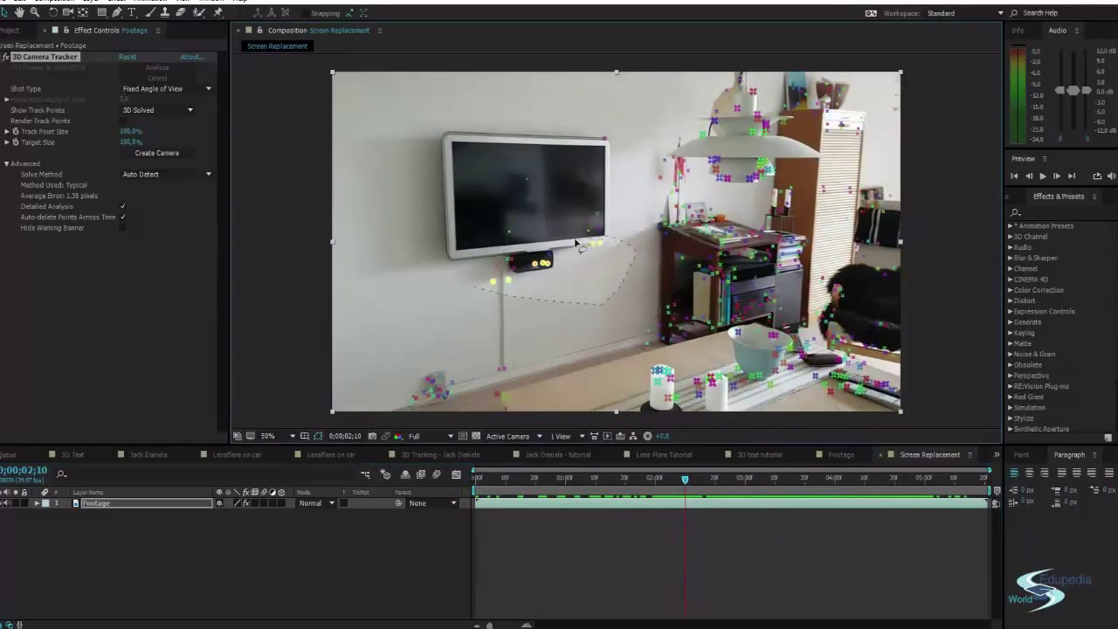
pyautogui.moveTo(474, 313); pyautogui.dragTo(477, 311)
pyautogui.moveTo(606, 129); pyautogui.dragTo(586, 139)
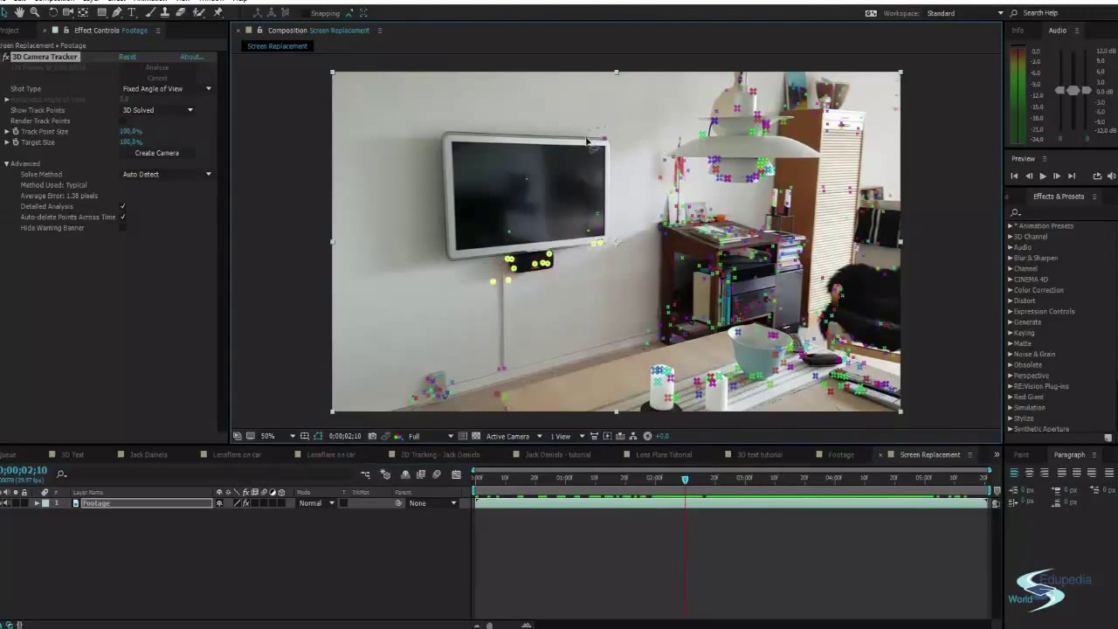
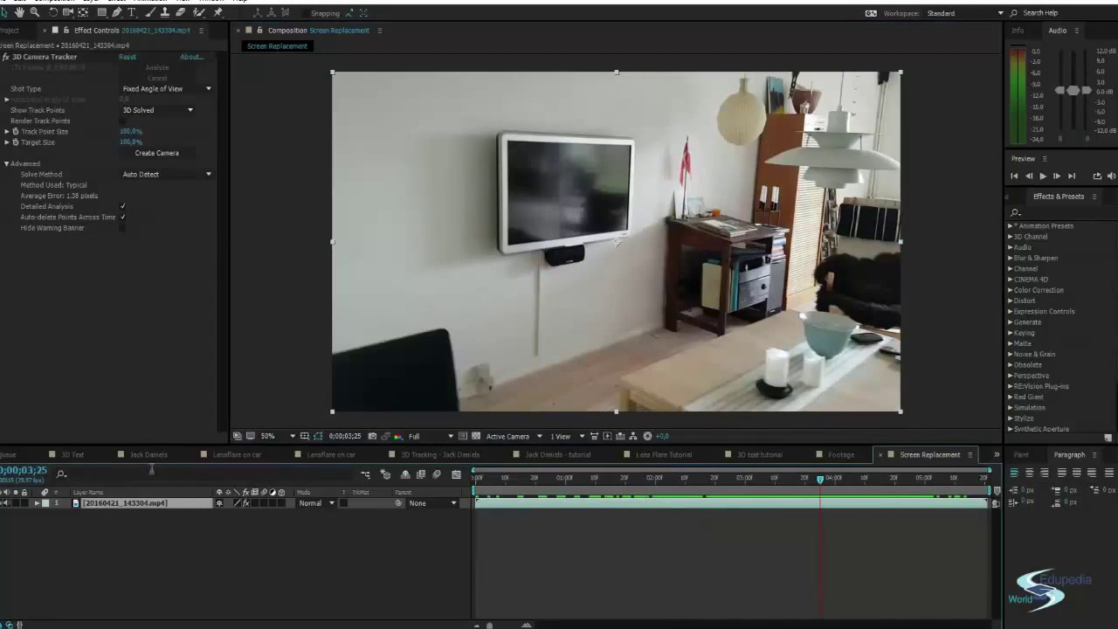
# Name the 20160421_143304.mp4 layer in the Screen Replacement composition Footage and bring up its effect controls
pyautogui.press('Return')
pyautogui.write('Footage')
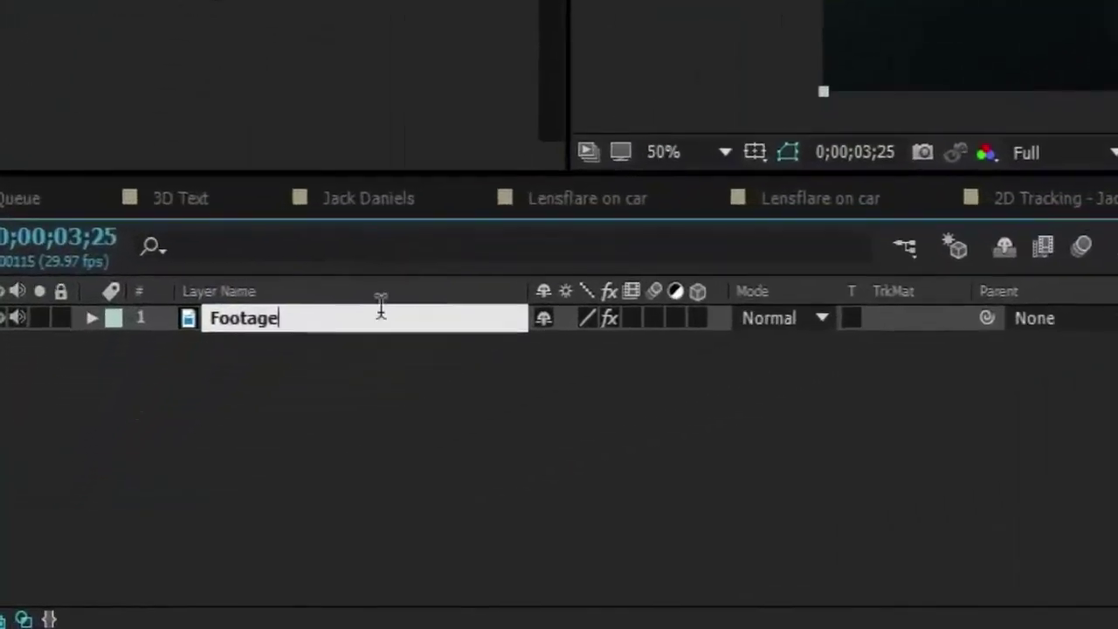
pyautogui.click(319, 556)
pyautogui.click(209, 437)
pyautogui.press('F3')
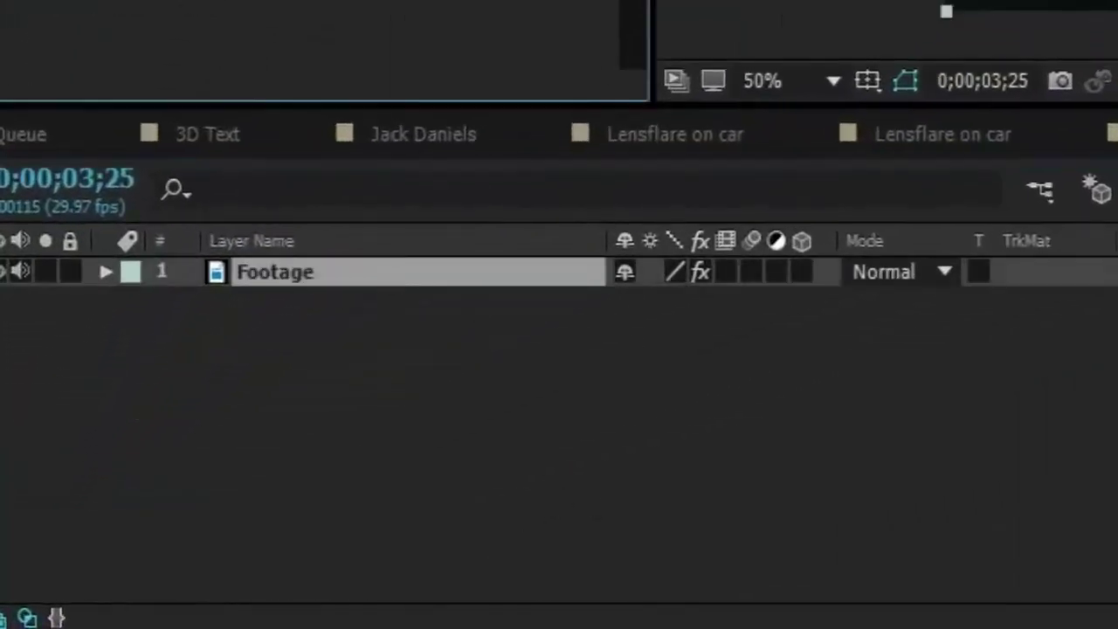
pyautogui.press('Return')
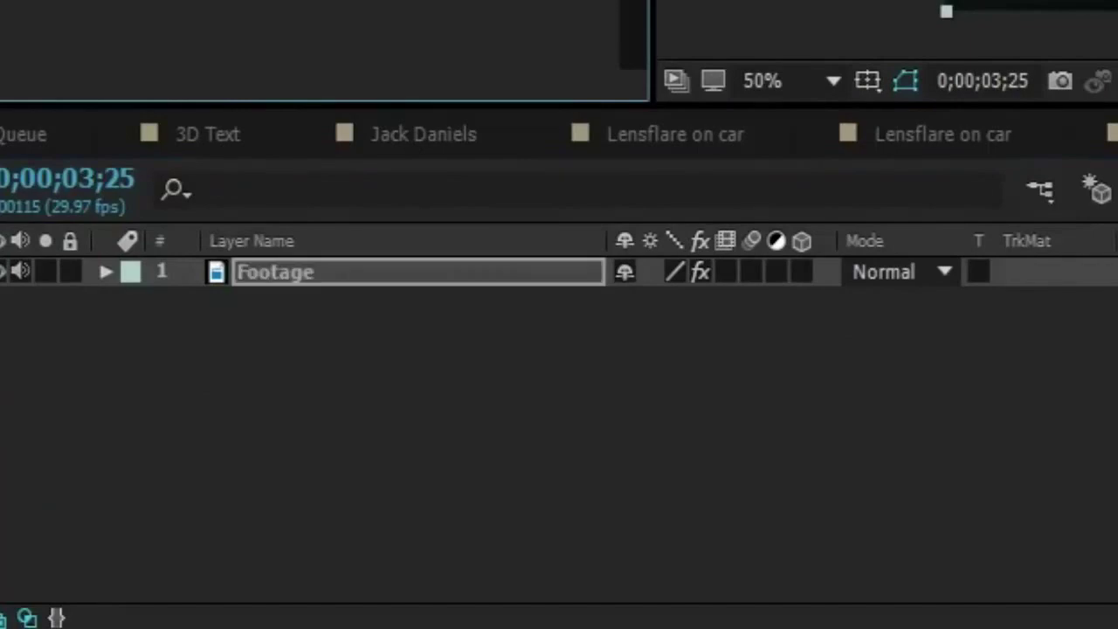
# At 0;00;03;03, try selecting the track points around the speaker and the TV's lower edge
pyautogui.moveTo(812, 481)
pyautogui.mouseDown()
pyautogui.moveTo(824, 481)
pyautogui.moveTo(748, 481)
pyautogui.mouseUp()
pyautogui.moveTo(466, 278)
pyautogui.mouseDown()
pyautogui.moveTo(537, 293)
pyautogui.moveTo(601, 246)
pyautogui.moveTo(614, 261)
pyautogui.moveTo(477, 310)
pyautogui.moveTo(524, 292)
pyautogui.mouseUp()
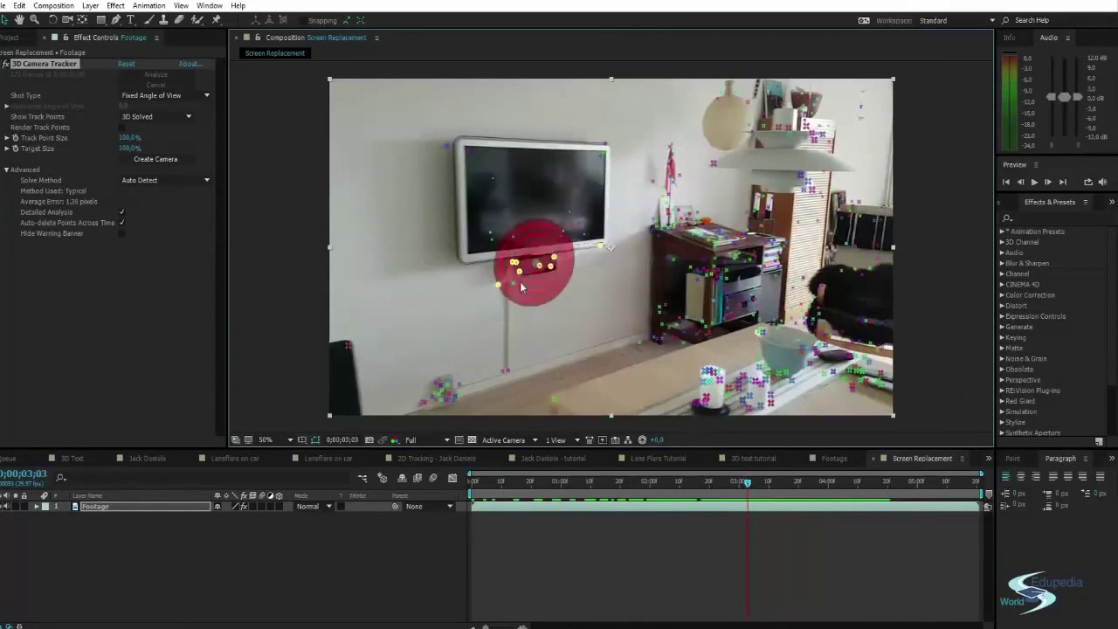
pyautogui.click(655, 185)
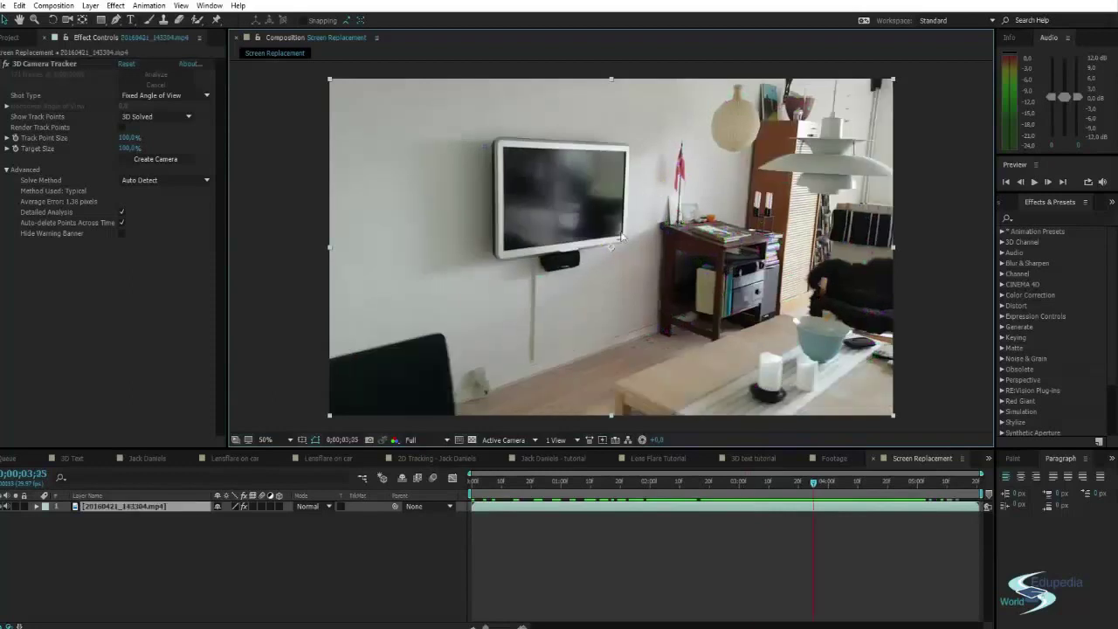
# Rename the 20160421_143304.mp4 layer as Footage and select its 3D Camera Tracker effect to show the track points
pyautogui.press('Return')
pyautogui.write('F')
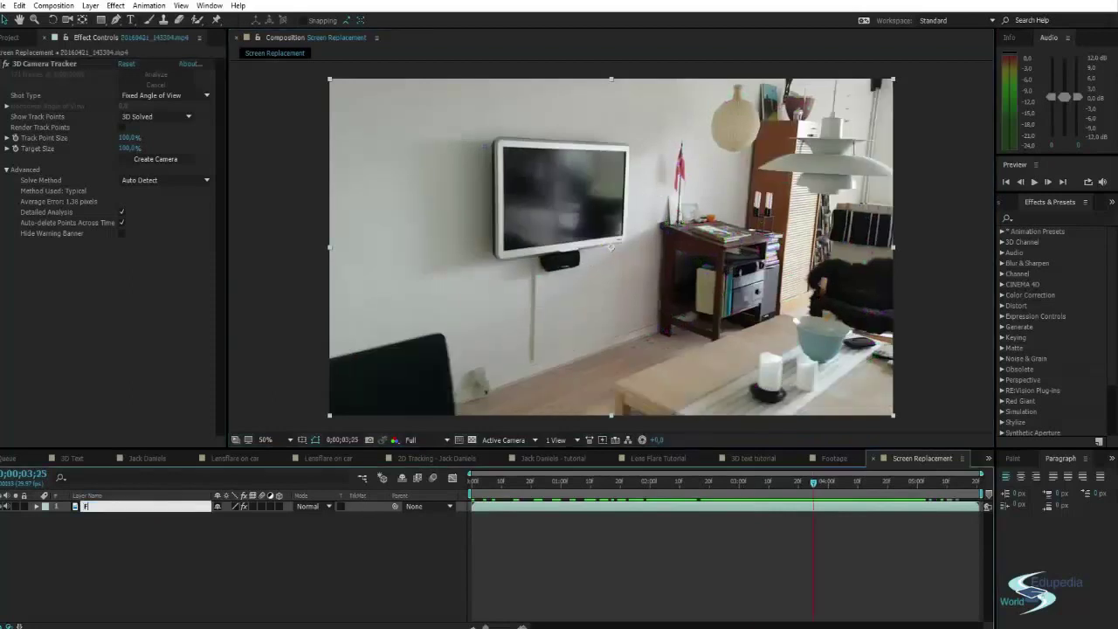
pyautogui.write('ootage')
pyautogui.press('Return')
pyautogui.click(70, 66)
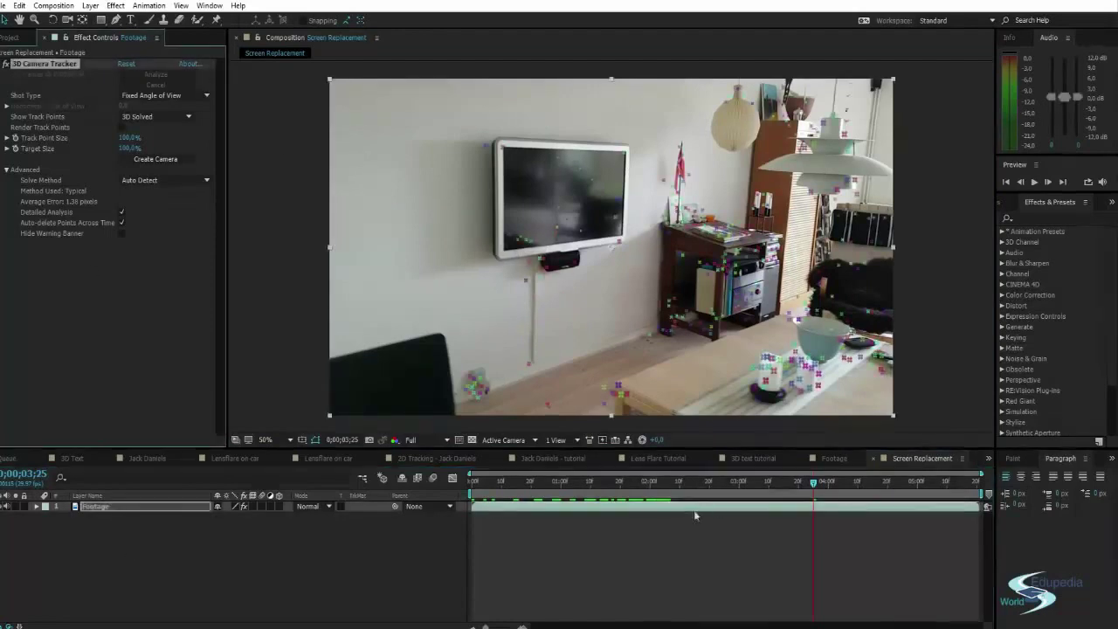
# At 0;00;02;04, try target selections from the track points on the speaker, the TV's lower edge and the nearby wall, and clear them
pyautogui.moveTo(697, 483); pyautogui.dragTo(663, 489)
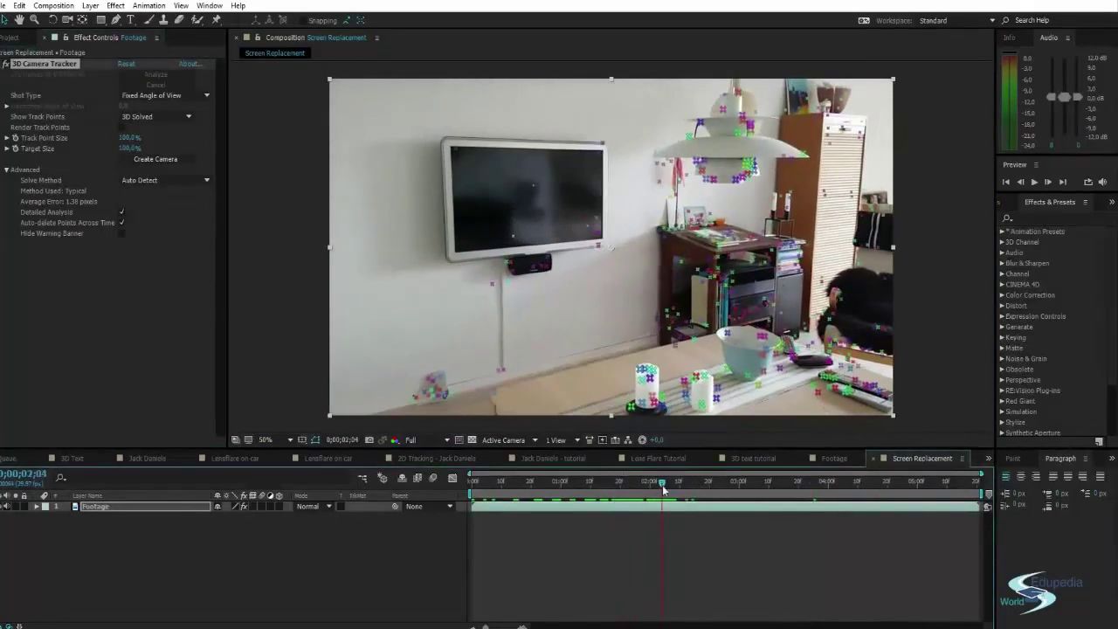
pyautogui.click(464, 270)
pyautogui.moveTo(464, 269)
pyautogui.mouseDown()
pyautogui.moveTo(583, 302)
pyautogui.moveTo(616, 272)
pyautogui.moveTo(600, 241)
pyautogui.moveTo(485, 272)
pyautogui.mouseUp()
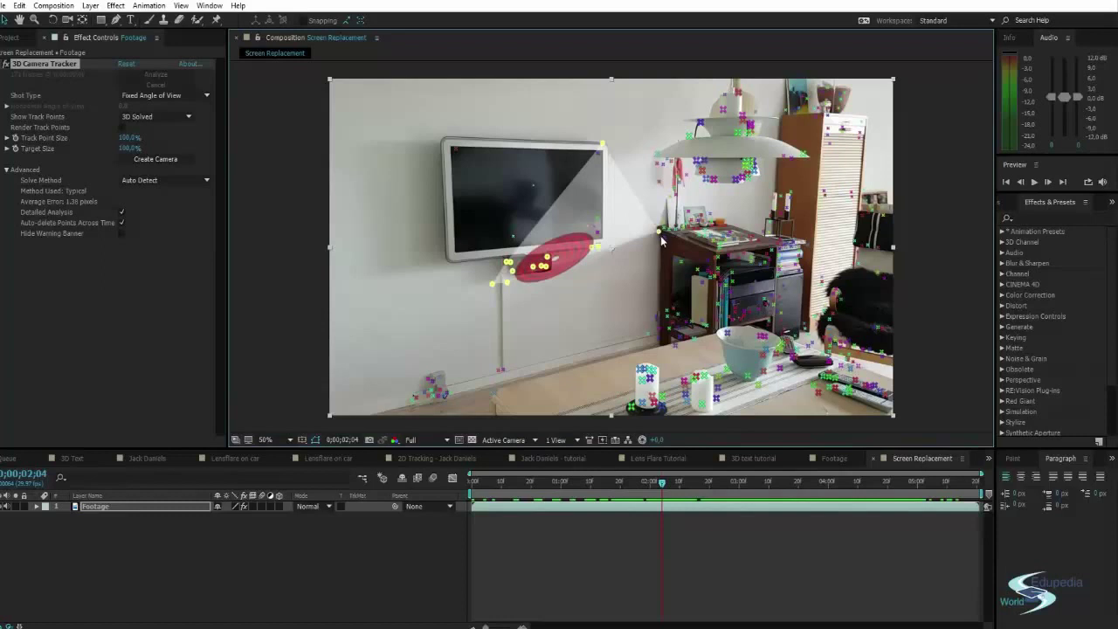
pyautogui.moveTo(647, 271)
pyautogui.mouseDown()
pyautogui.moveTo(622, 281)
pyautogui.moveTo(567, 267)
pyautogui.moveTo(484, 283)
pyautogui.moveTo(566, 267)
pyautogui.mouseUp()
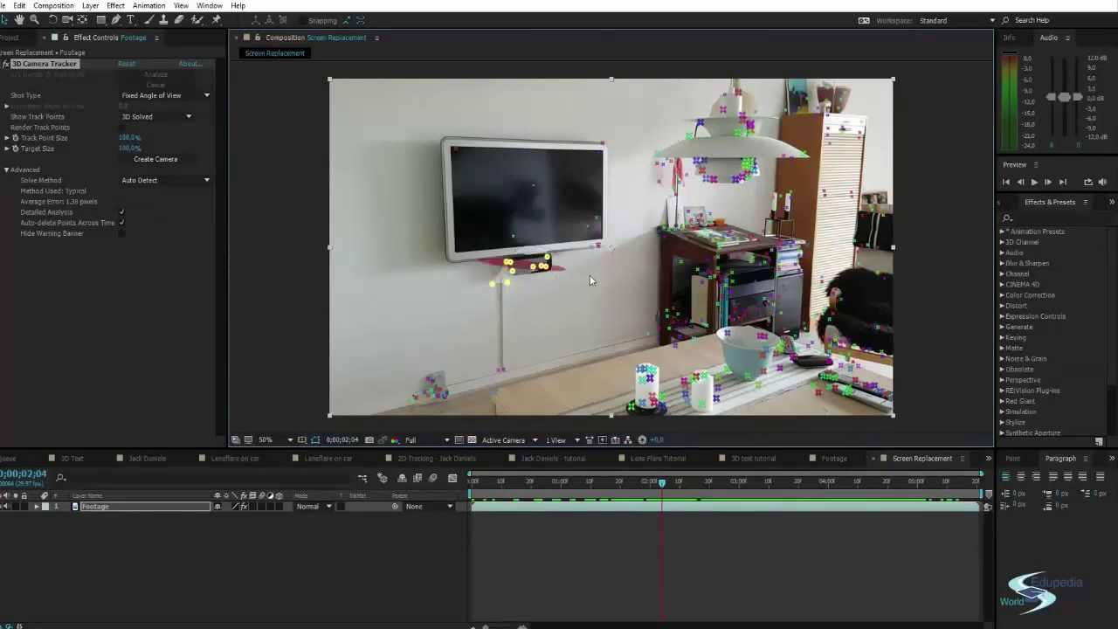
pyautogui.press('Delete')
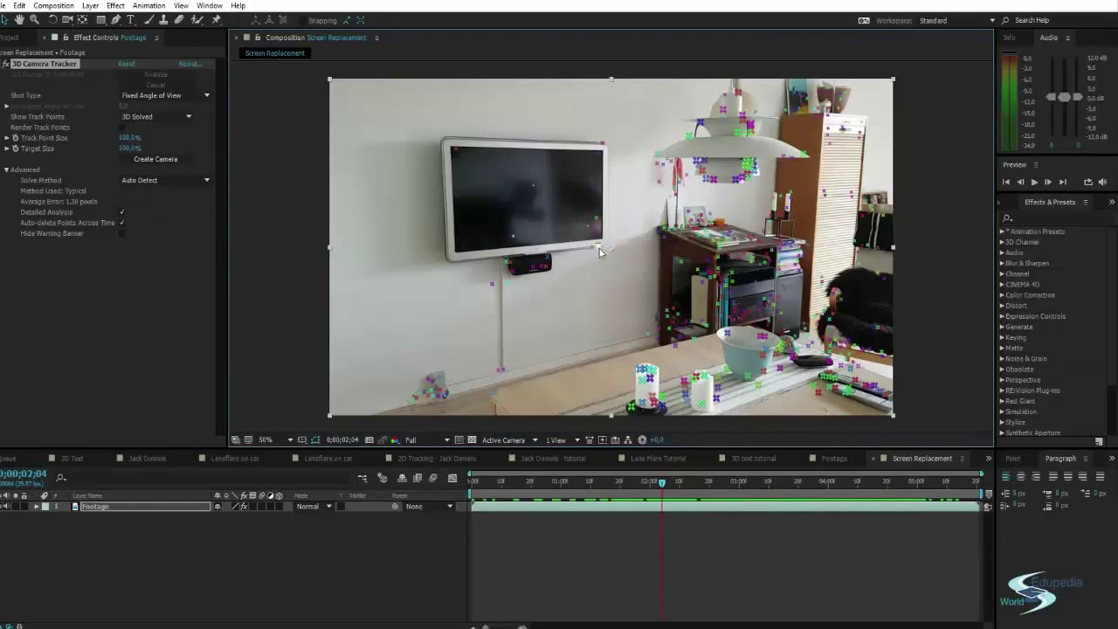
# Select five track points across the TV's right-hand corners, the wall below it and the desk side, and create a solid and camera
pyautogui.keyDown('shift'); pyautogui.click(492, 283); pyautogui.keyUp('shift')
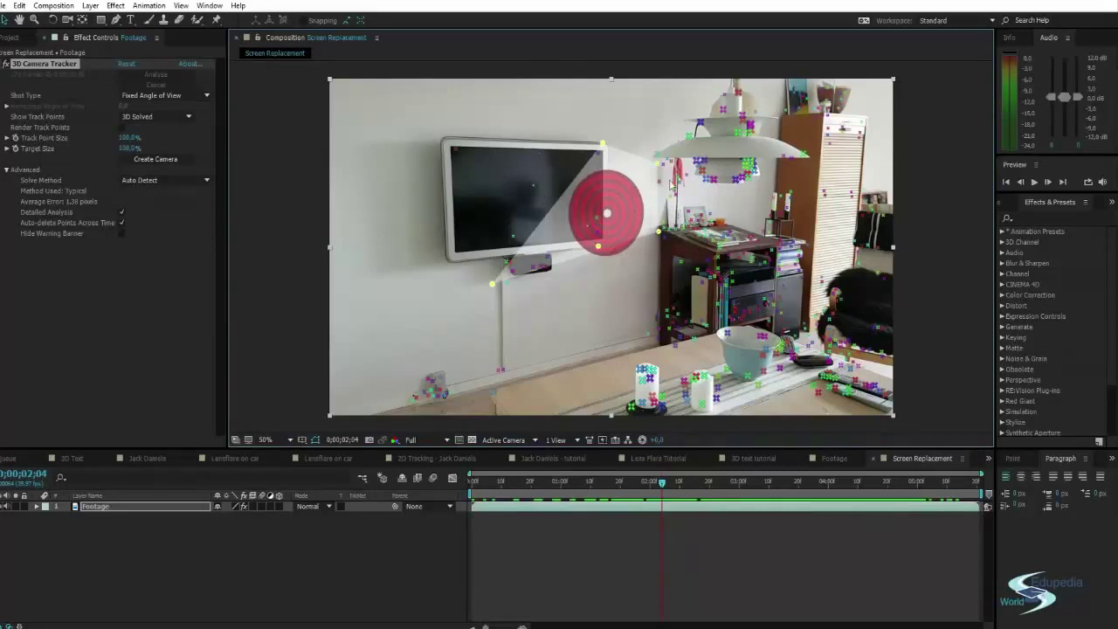
pyautogui.rightClick(586, 190)
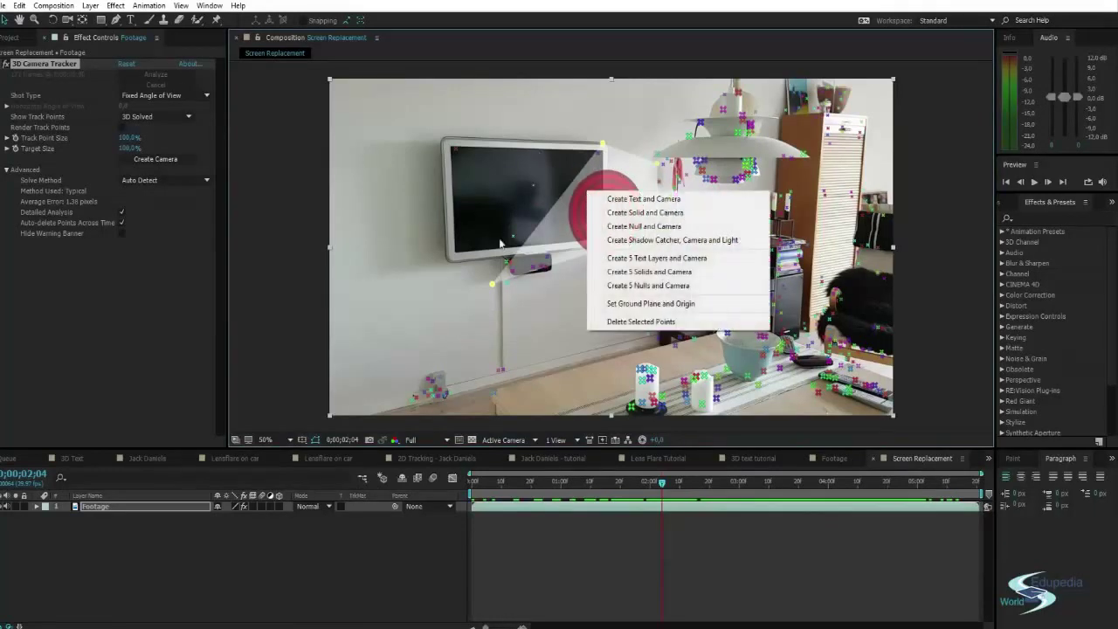
pyautogui.click(612, 215)
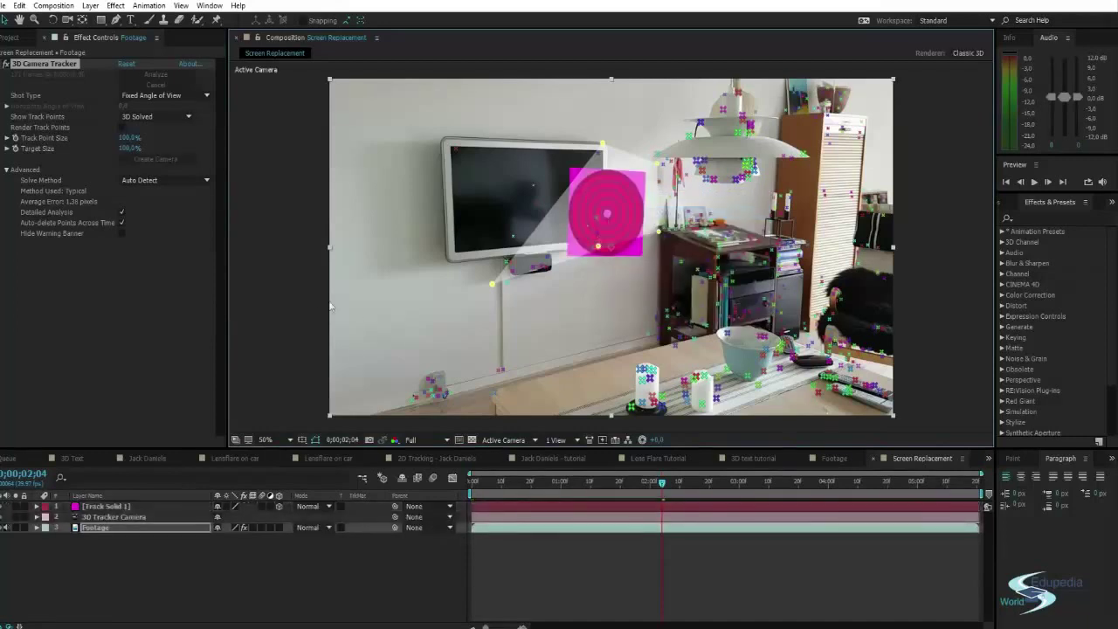
# Lower the Track Solid 1 layer's opacity to about 56%
pyautogui.click(114, 507)
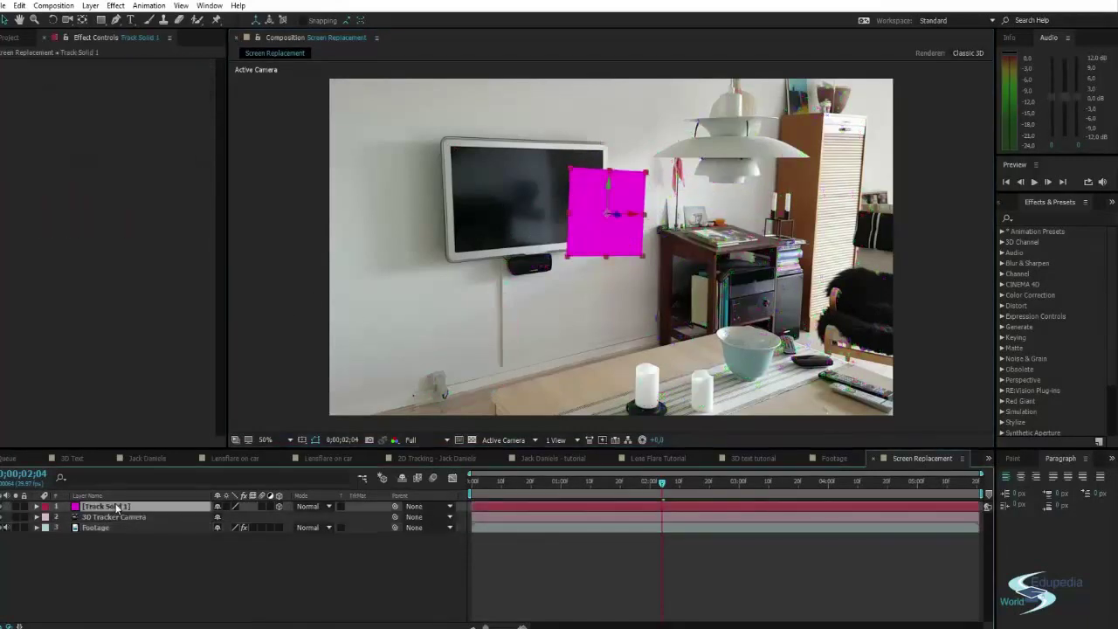
pyautogui.press('s')
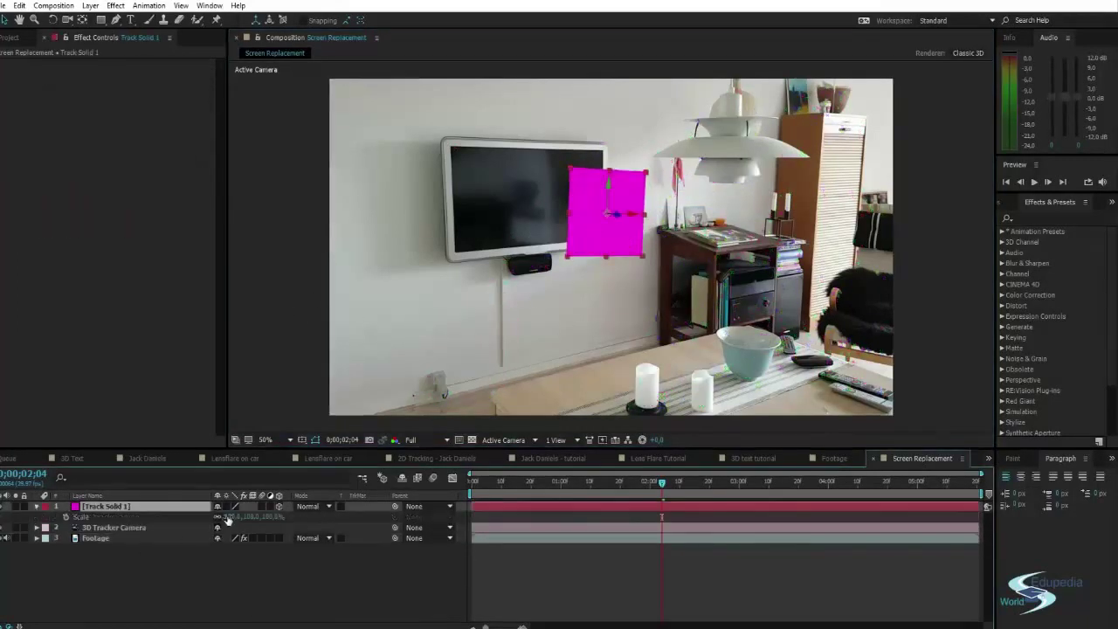
pyautogui.press('t')
pyautogui.moveTo(220, 517); pyautogui.dragTo(198, 522)
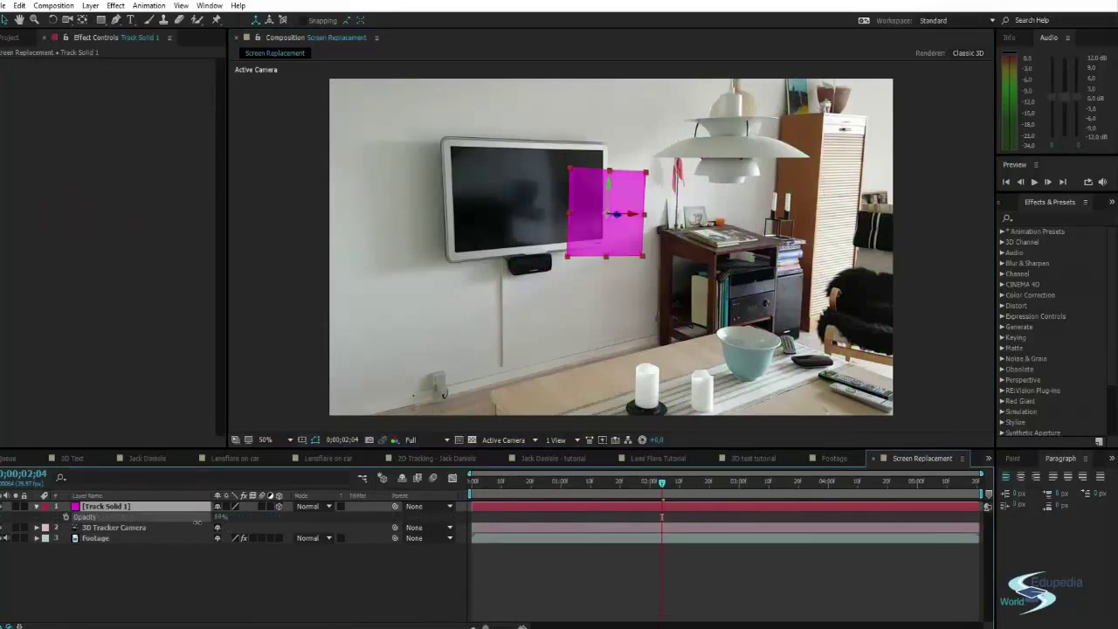
pyautogui.click(266, 599)
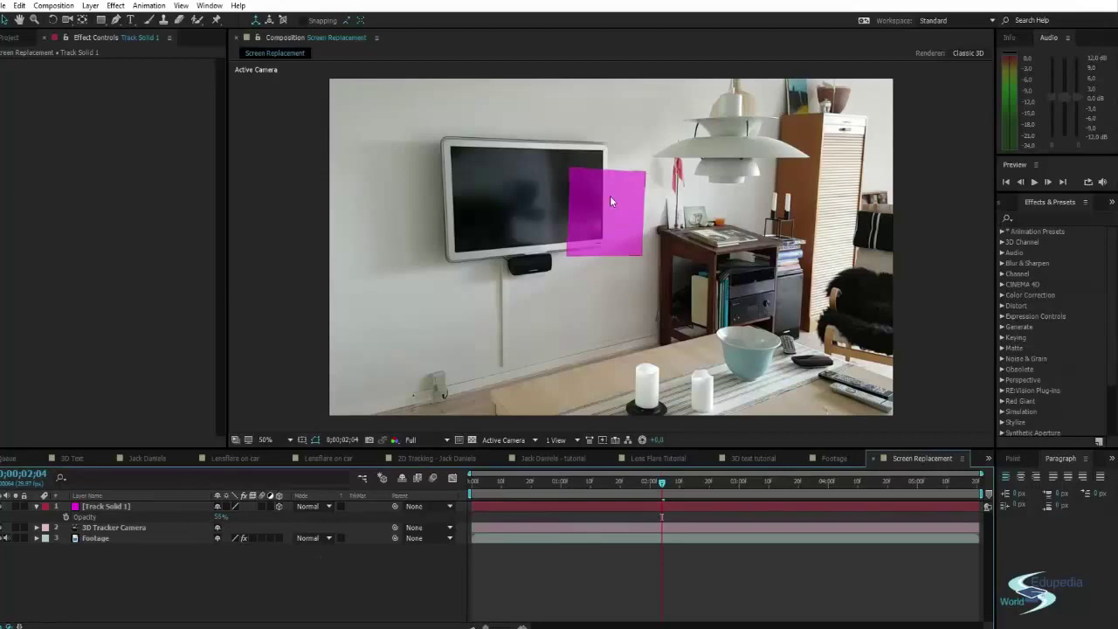
# Preview and scrub through the composition up to 0;00;05;20 to check how the solid follows the wall
pyautogui.press('space')
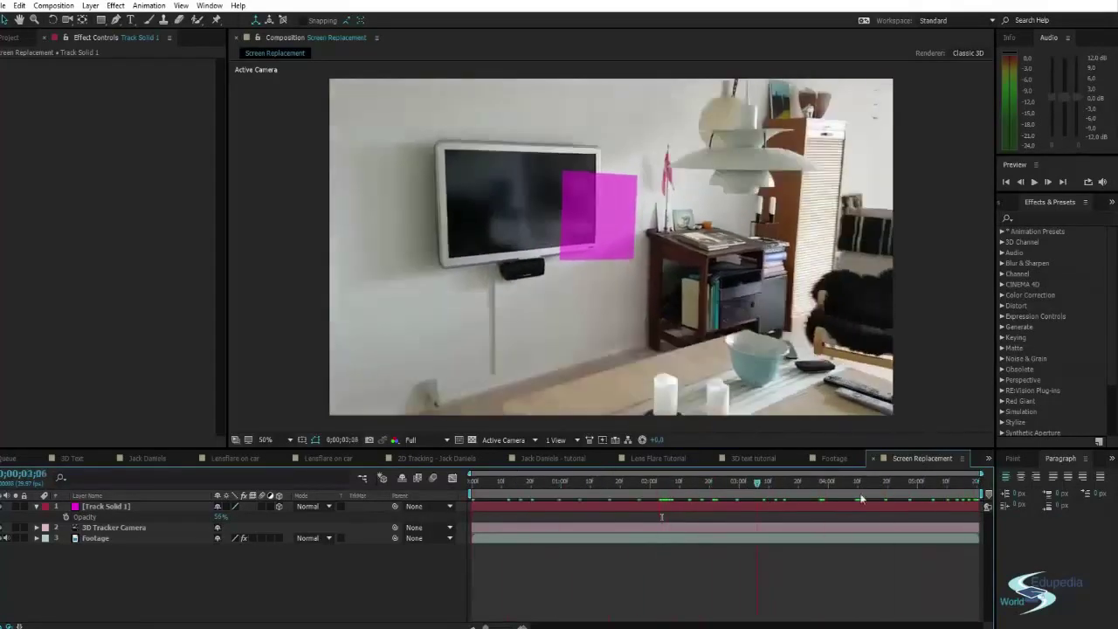
pyautogui.moveTo(976, 484)
pyautogui.mouseDown()
pyautogui.moveTo(388, 485)
pyautogui.moveTo(822, 483)
pyautogui.moveTo(966, 494)
pyautogui.mouseUp()
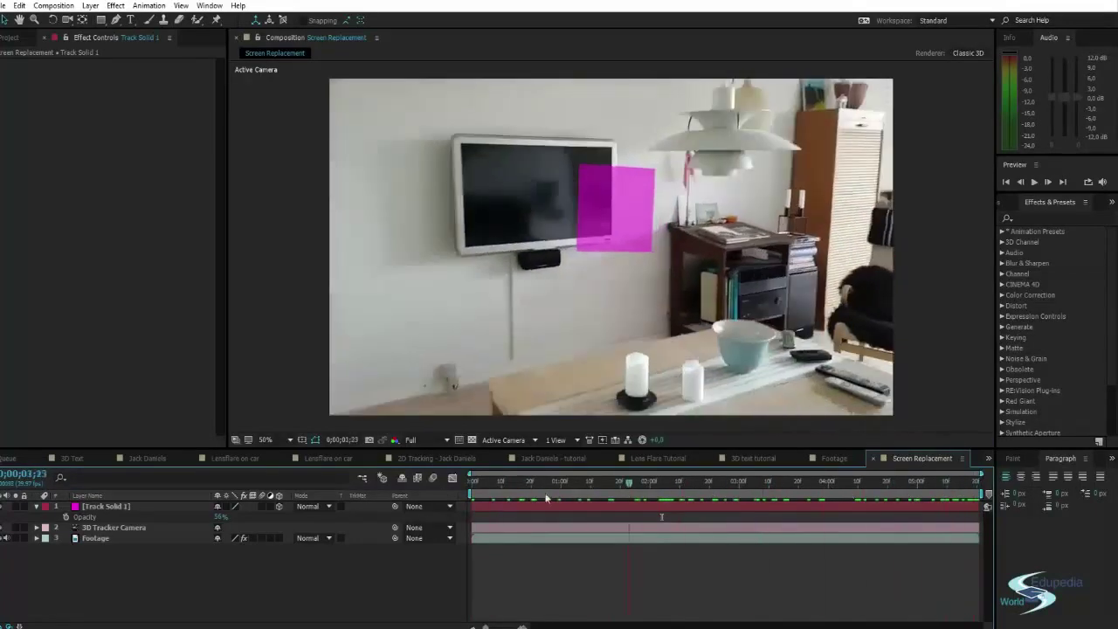
pyautogui.moveTo(491, 494); pyautogui.dragTo(979, 480)
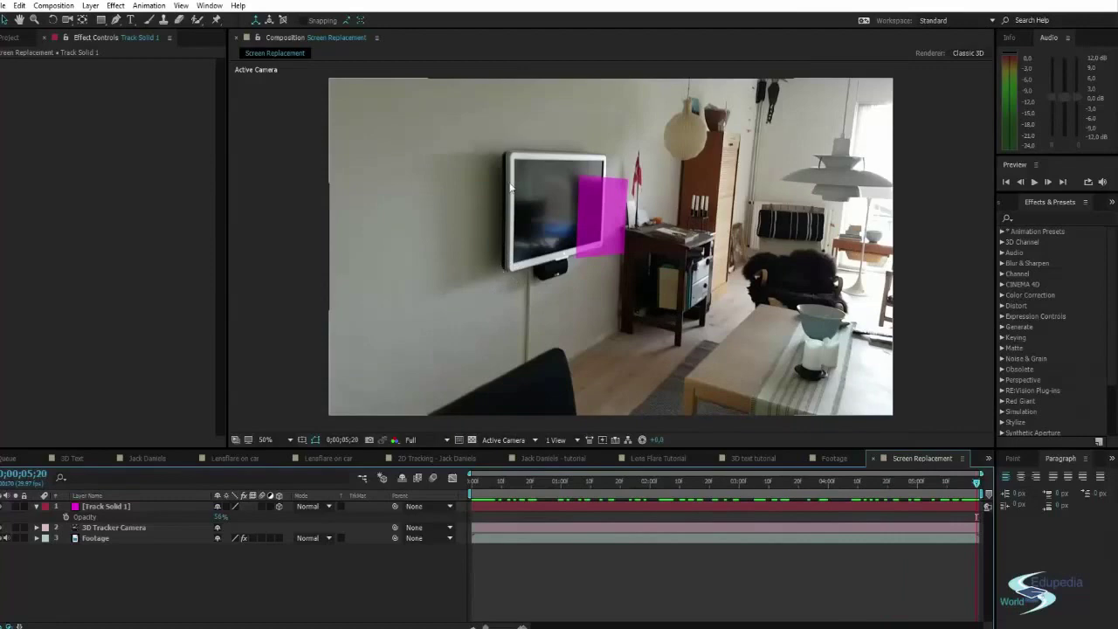
pyautogui.moveTo(481, 482); pyautogui.dragTo(1016, 511)
pyautogui.moveTo(961, 486); pyautogui.dragTo(504, 486)
# Rename the Track Solid 1 layer as Screen
pyautogui.click(660, 177)
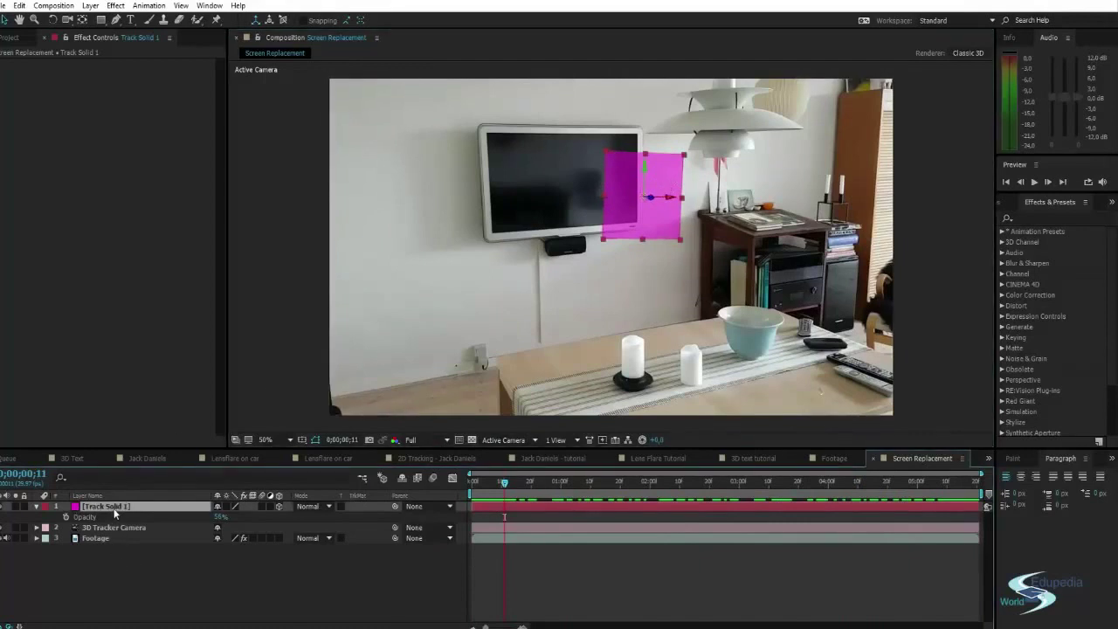
pyautogui.press('Return')
pyautogui.write('S')
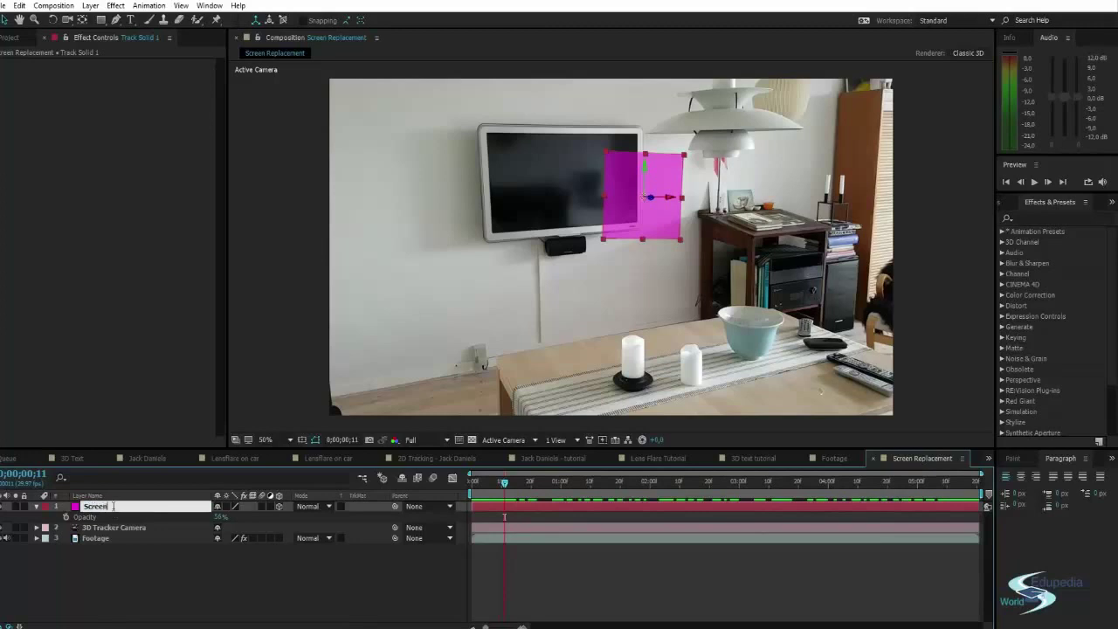
pyautogui.write('creen')
pyautogui.press('Return')
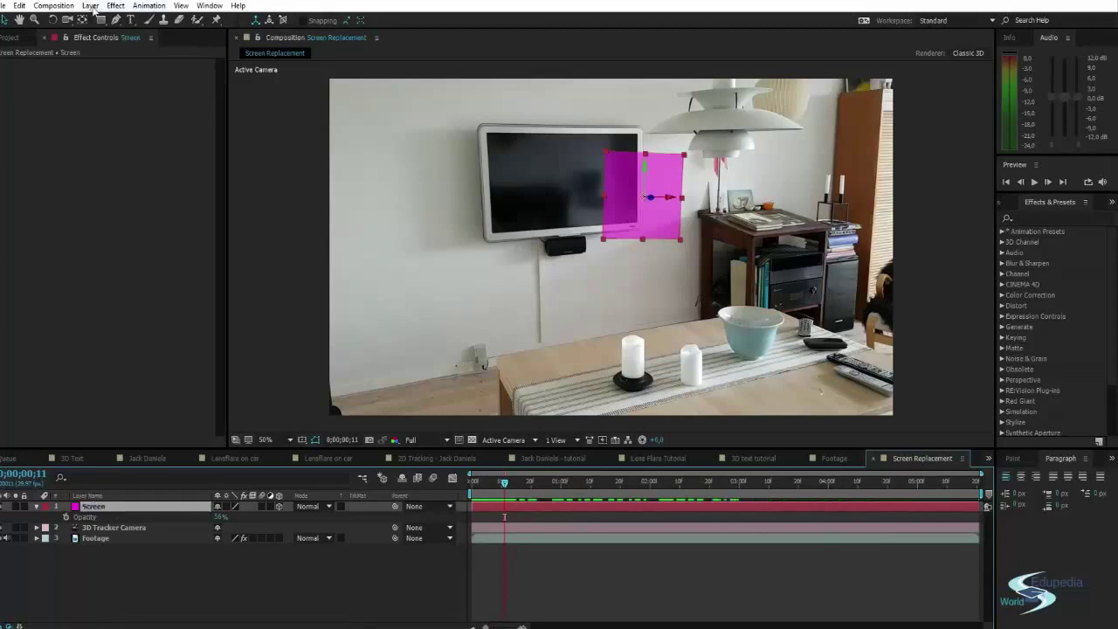
# In the solid's settings, name it Screen, set its width to 1920 px and lock the aspect ratio to 16:9
pyautogui.click(91, 6)
pyautogui.click(57, 35)
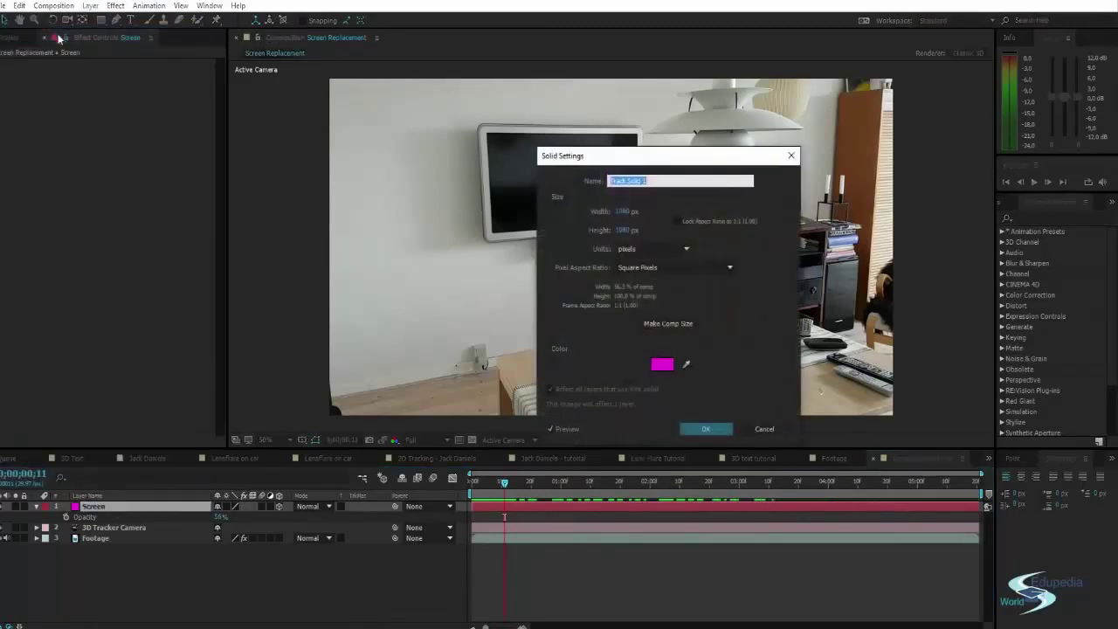
pyautogui.write('Screen')
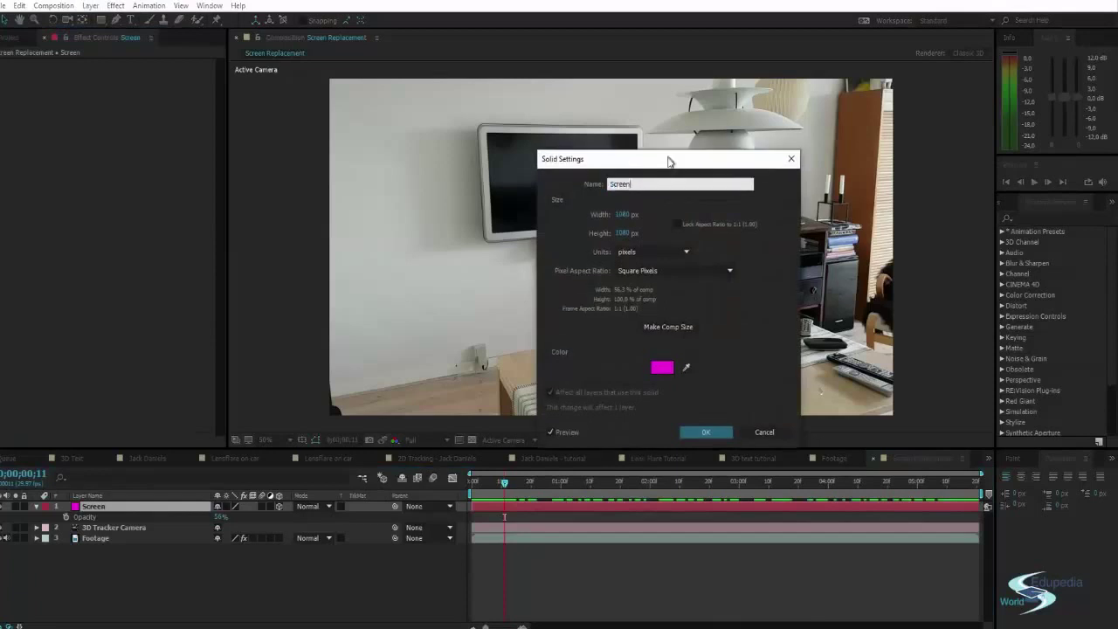
pyautogui.moveTo(670, 157); pyautogui.dragTo(769, 268)
pyautogui.click(722, 320)
pyautogui.click(721, 320)
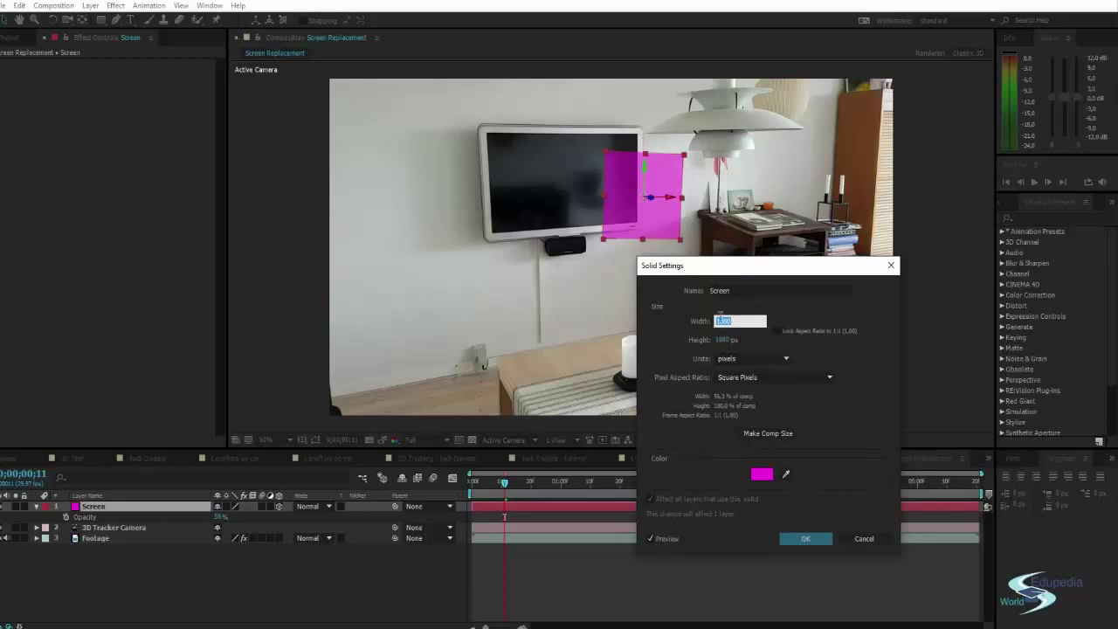
pyautogui.write('1920')
pyautogui.click(777, 331)
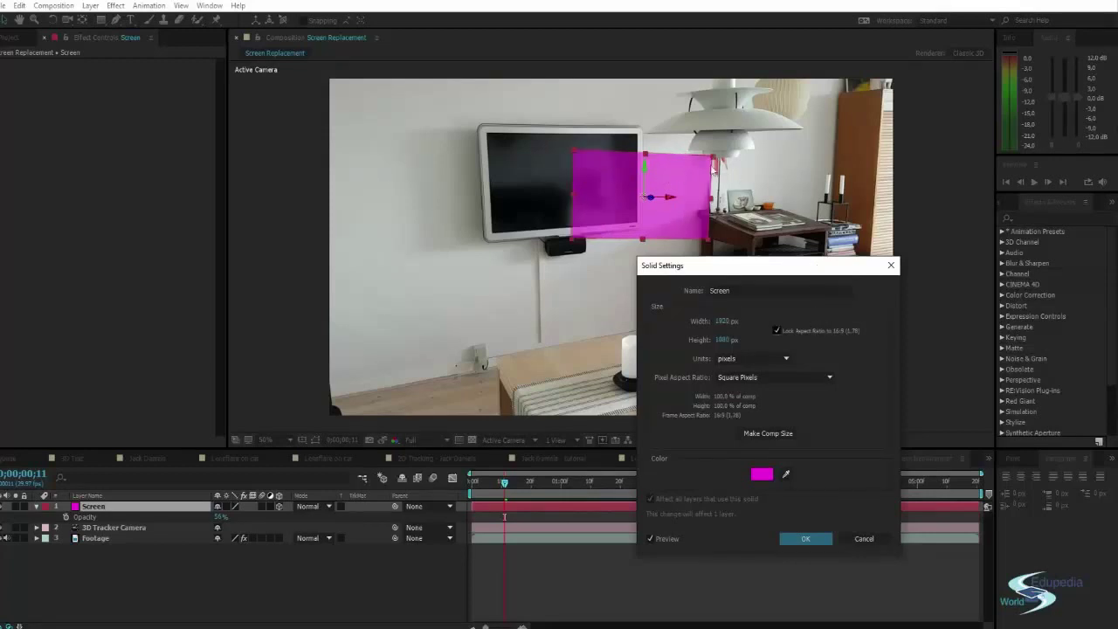
pyautogui.click(806, 538)
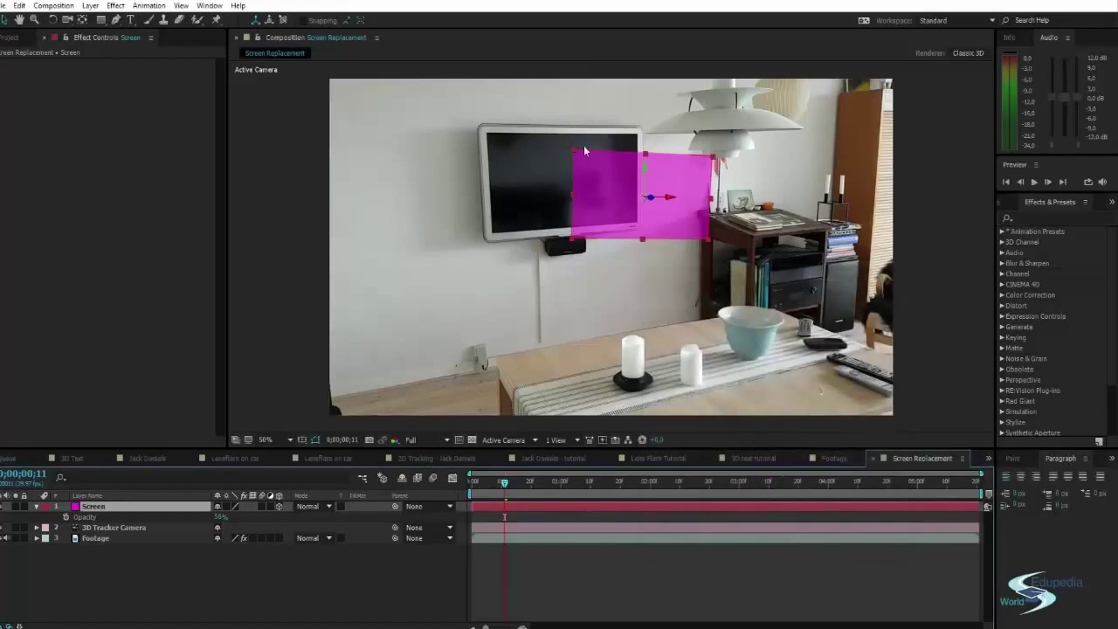
# At 0;00;00;11, move the Screen solid along its horizontal and vertical axes so that it covers the TV's display
pyautogui.click(290, 247)
pyautogui.click(667, 197)
pyautogui.scroll(2, 602, 186)
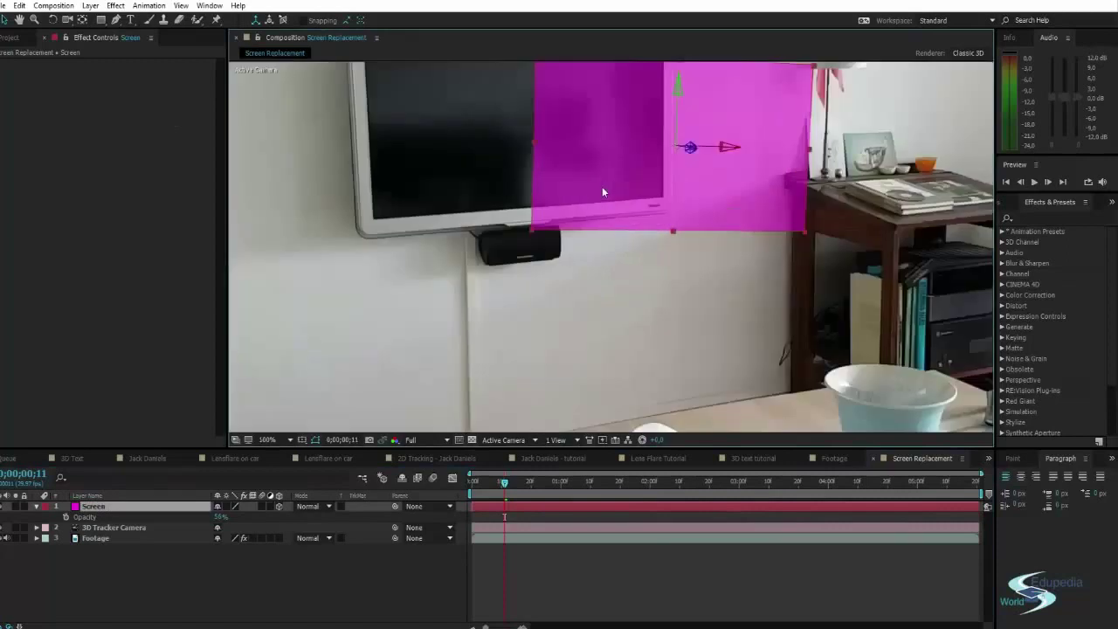
pyautogui.scroll(-2, 602, 184)
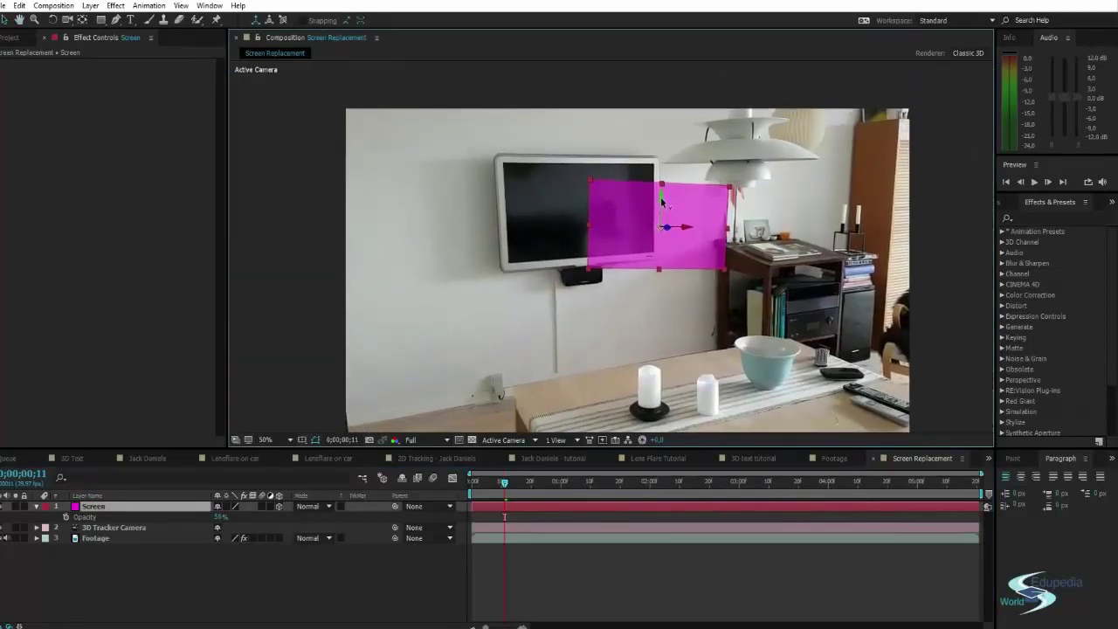
pyautogui.moveTo(661, 201); pyautogui.dragTo(380, 227)
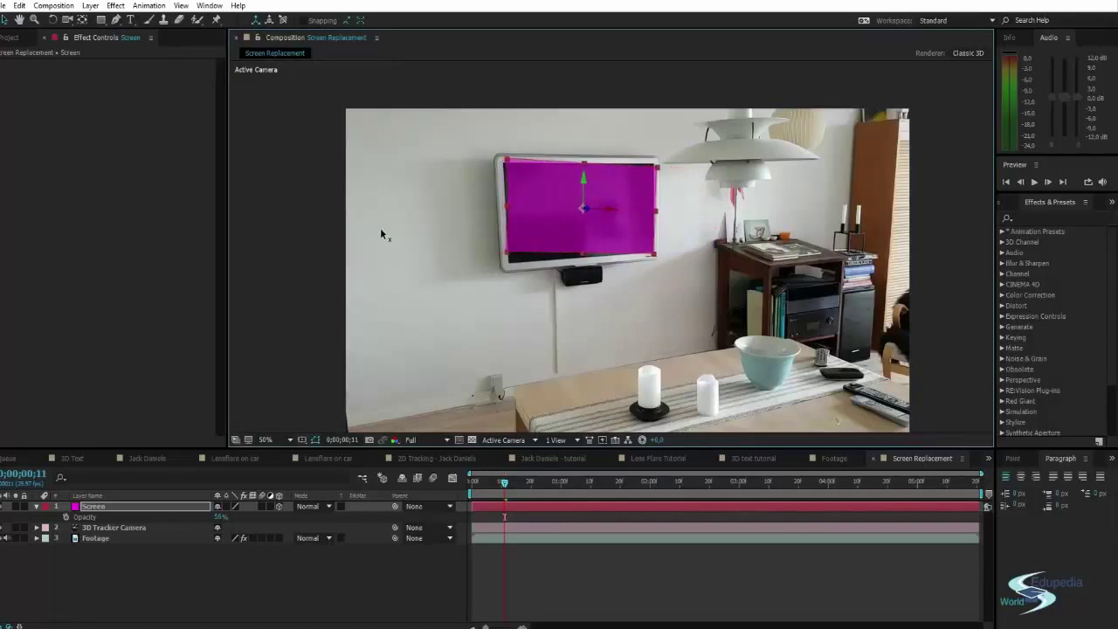
pyautogui.moveTo(585, 182); pyautogui.dragTo(586, 185)
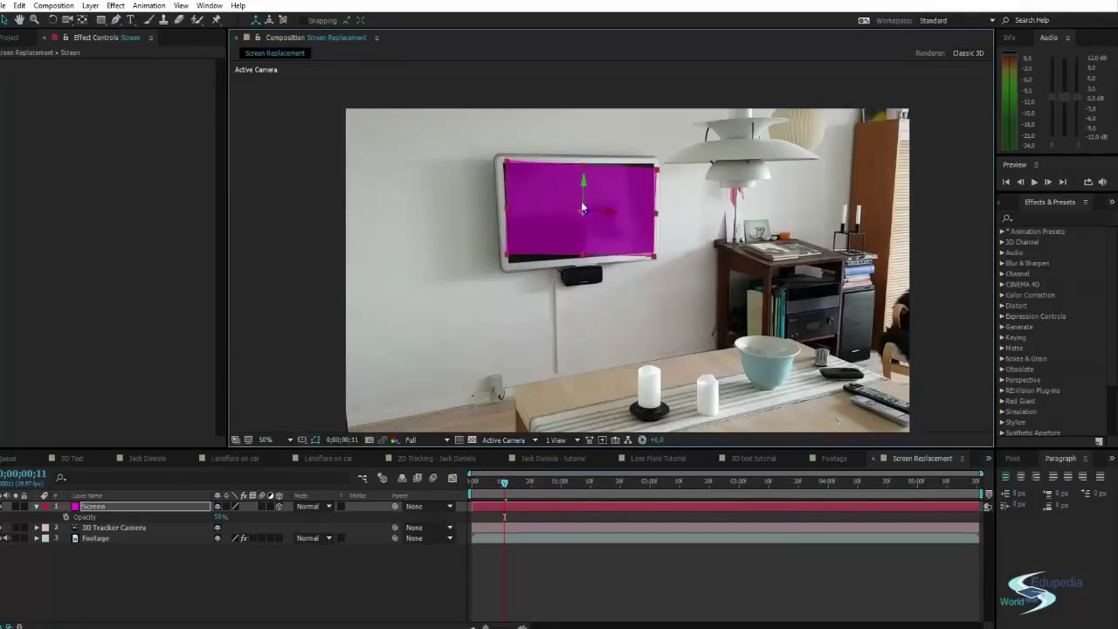
# At 0;00;05;20, move the Screen solid along its depth axis so that it sits over the TV, and preview the clip
pyautogui.press('w')
pyautogui.scroll(3, 614, 225)
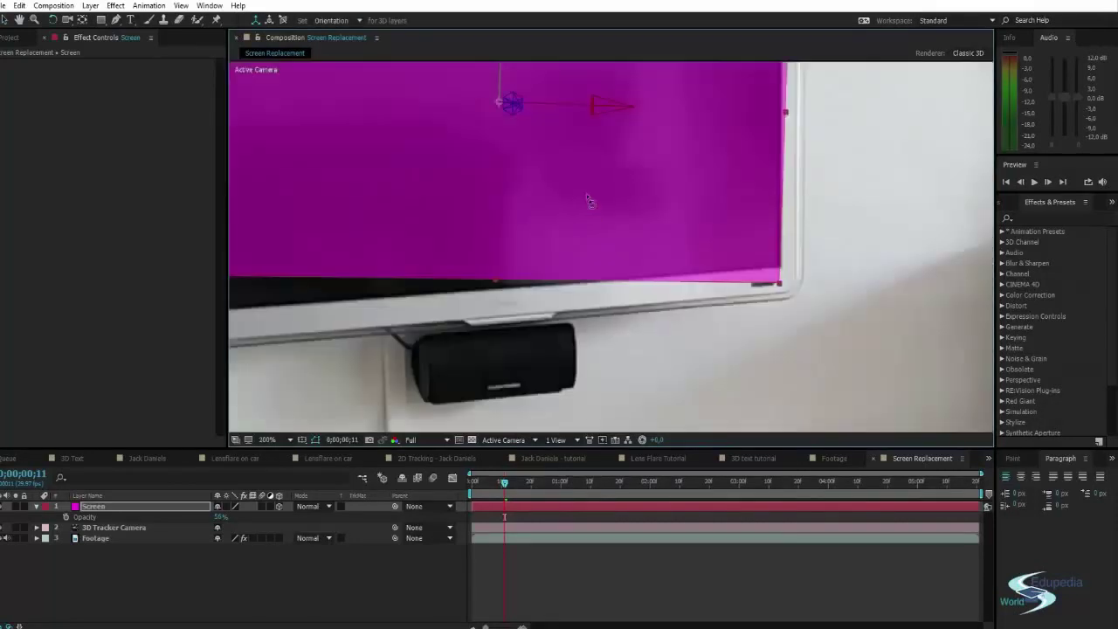
pyautogui.scroll(-2, 589, 208)
pyautogui.scroll(-1, 619, 369)
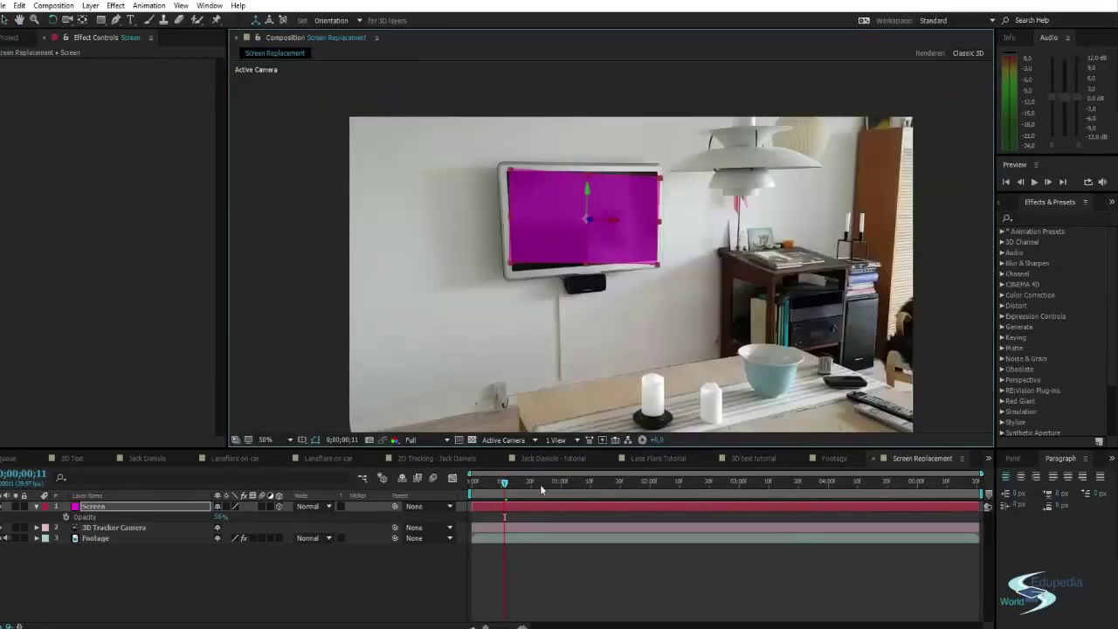
pyautogui.moveTo(504, 483); pyautogui.dragTo(976, 483)
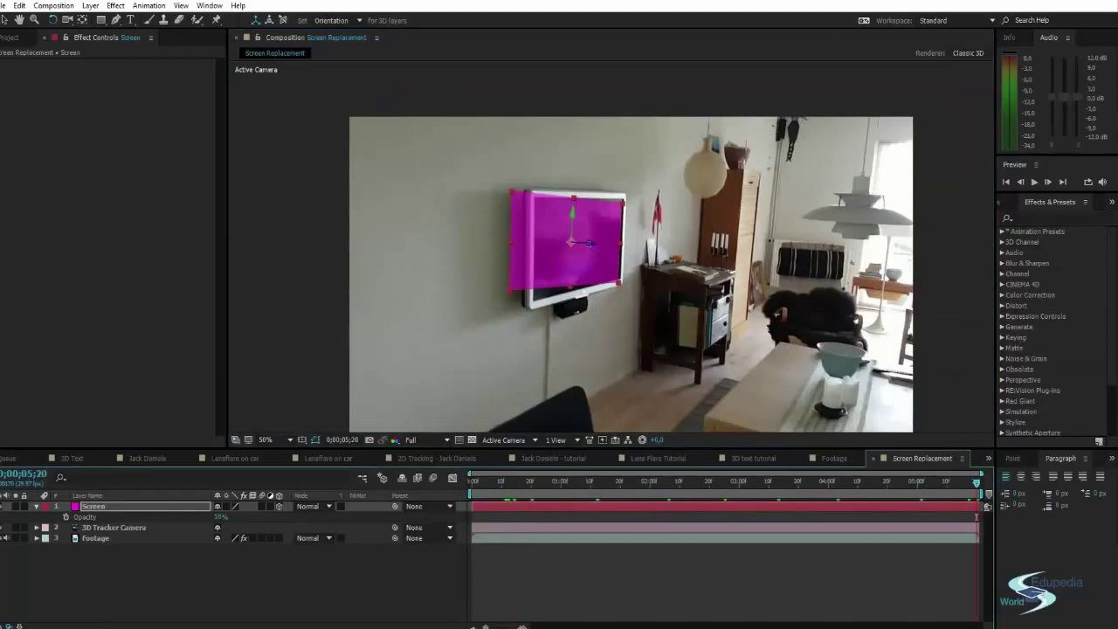
pyautogui.moveTo(590, 243); pyautogui.dragTo(651, 254)
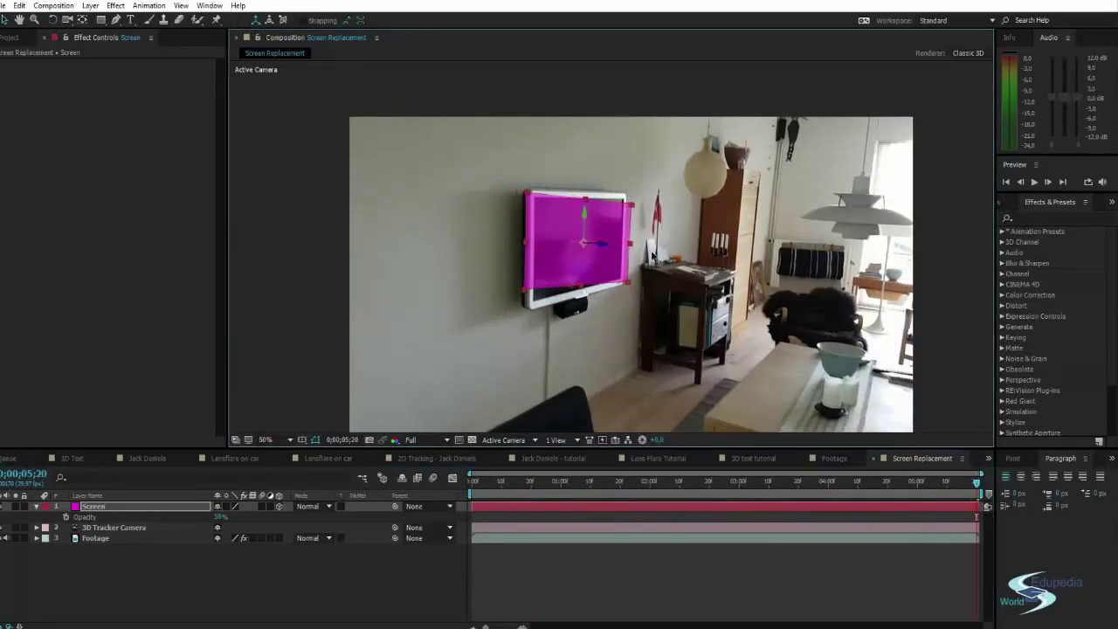
pyautogui.press('space')
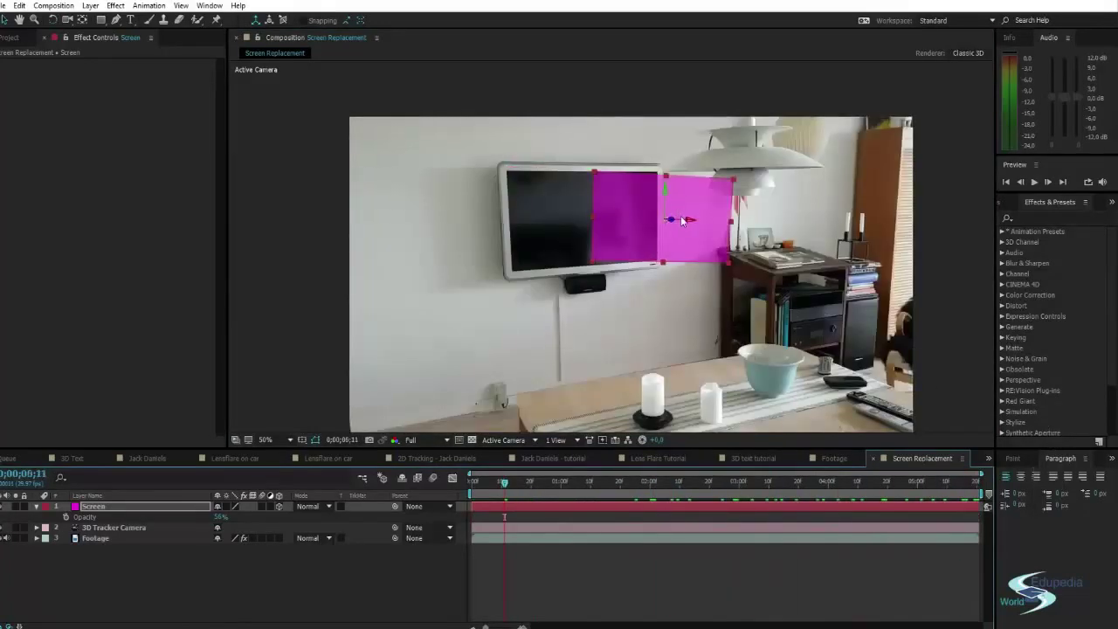
# At 0;00;00;11, offset the Screen solid over the TV's lower-right corner and rotate it until its edges run parallel to the TV frame
pyautogui.hotkey('ctrl', 'z')
pyautogui.press('w')
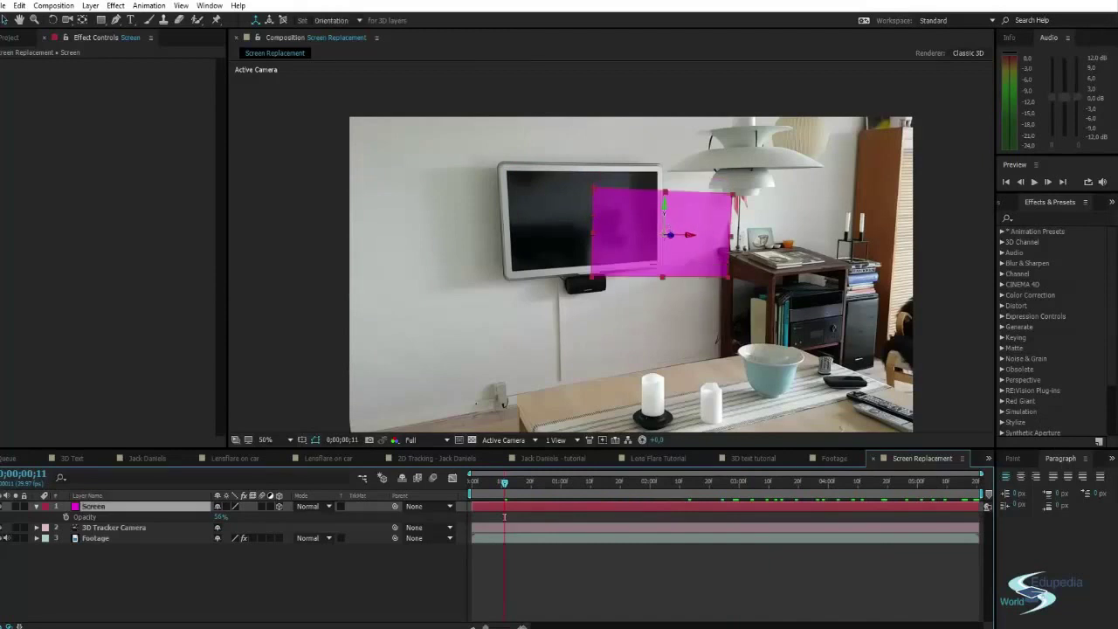
pyautogui.scroll(2, 670, 235)
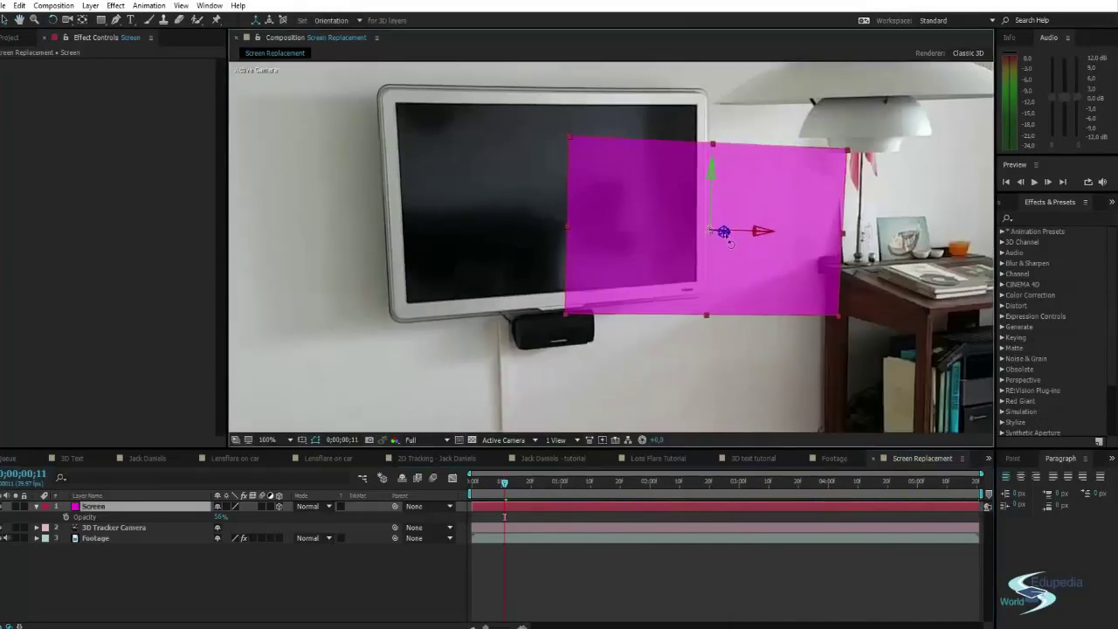
pyautogui.moveTo(724, 233)
pyautogui.mouseDown()
pyautogui.moveTo(741, 226)
pyautogui.moveTo(728, 236)
pyautogui.mouseUp()
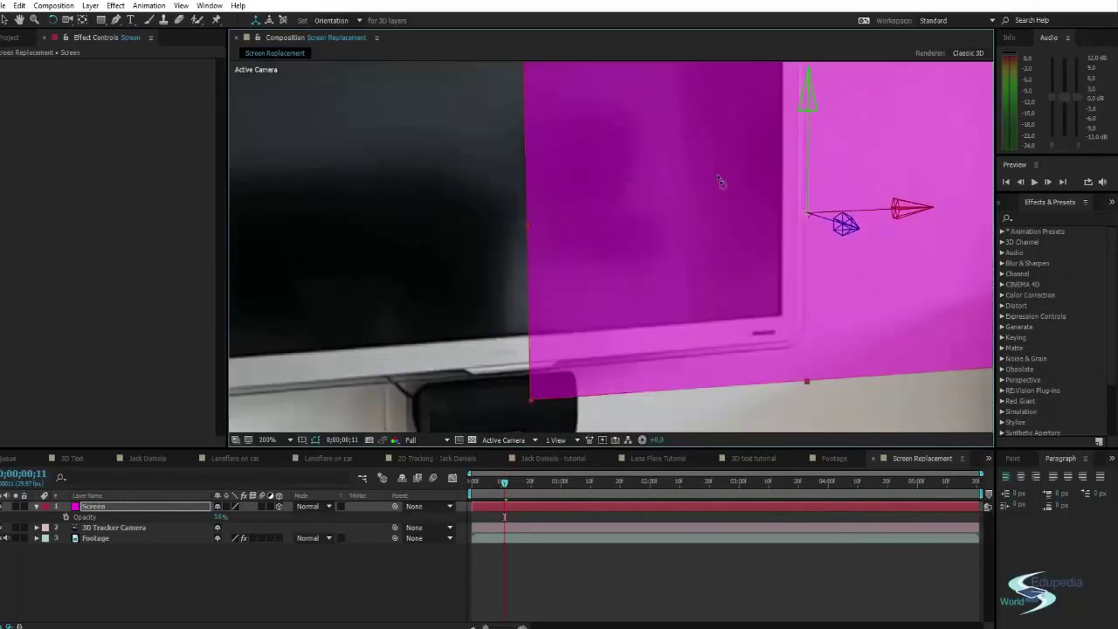
pyautogui.press('.')
pyautogui.moveTo(725, 179); pyautogui.dragTo(634, 270)
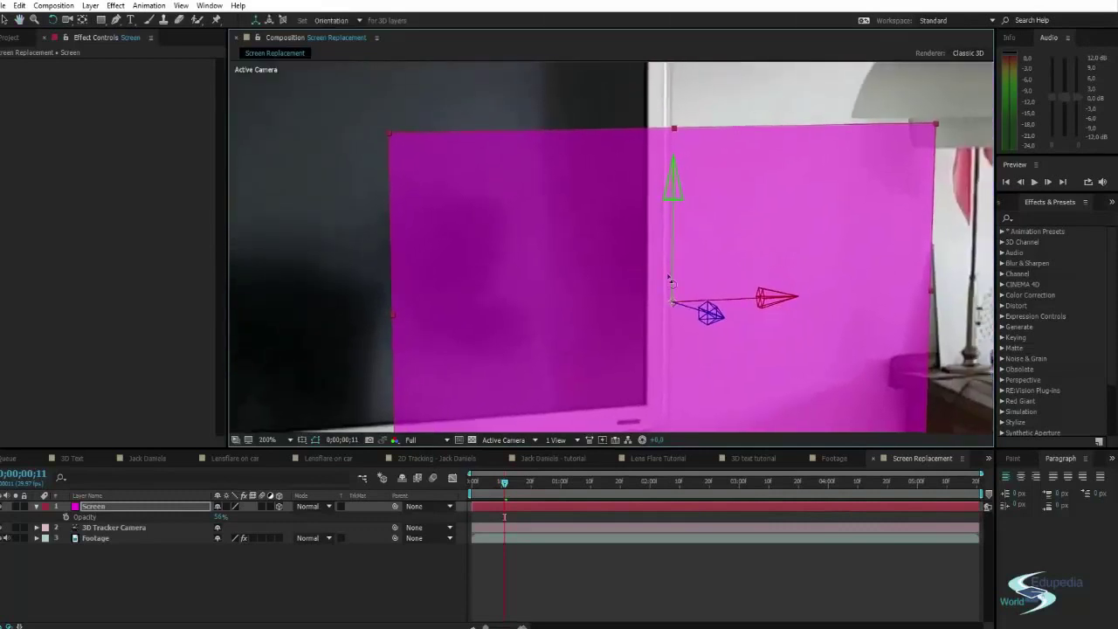
pyautogui.moveTo(713, 312); pyautogui.dragTo(714, 312)
# Refine the Screen solid's rotation, comparing its upper and lower edges closely with the slope of the TV frame
pyautogui.press(',')
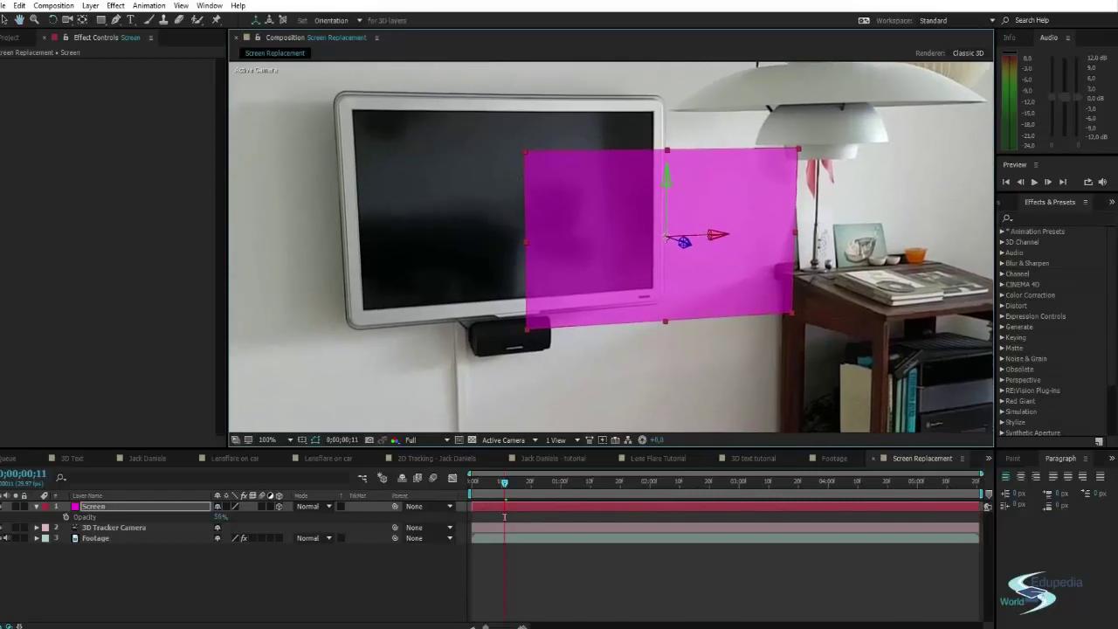
pyautogui.moveTo(715, 234); pyautogui.dragTo(714, 230)
pyautogui.scroll(4, 681, 200)
pyautogui.moveTo(801, 198); pyautogui.dragTo(634, 304)
pyautogui.scroll(-1, 674, 256)
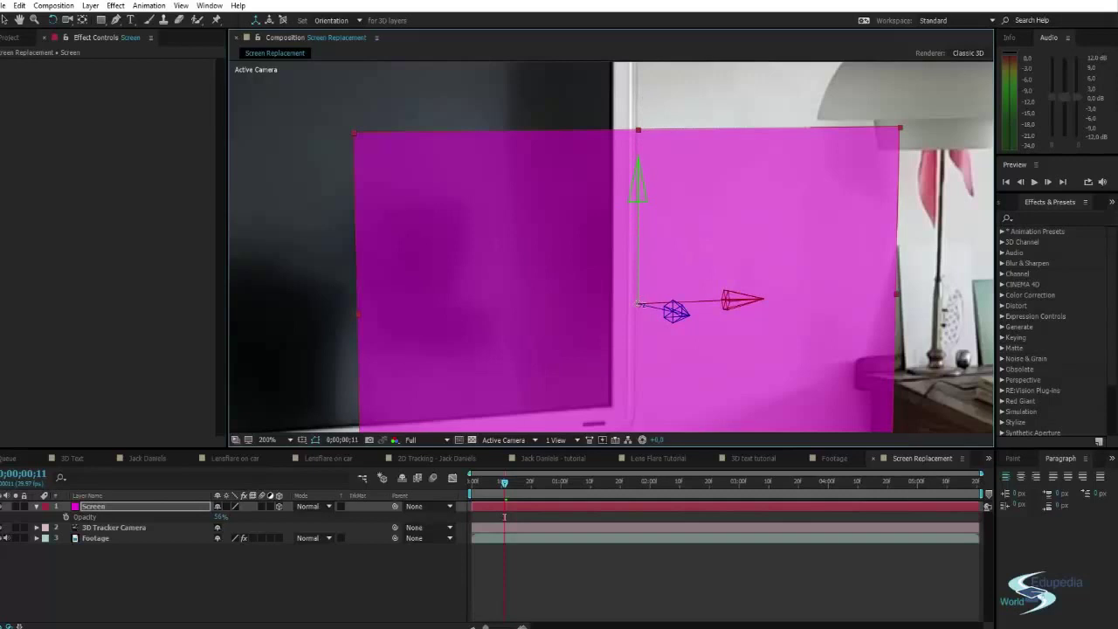
pyautogui.moveTo(636, 305); pyautogui.dragTo(667, 137)
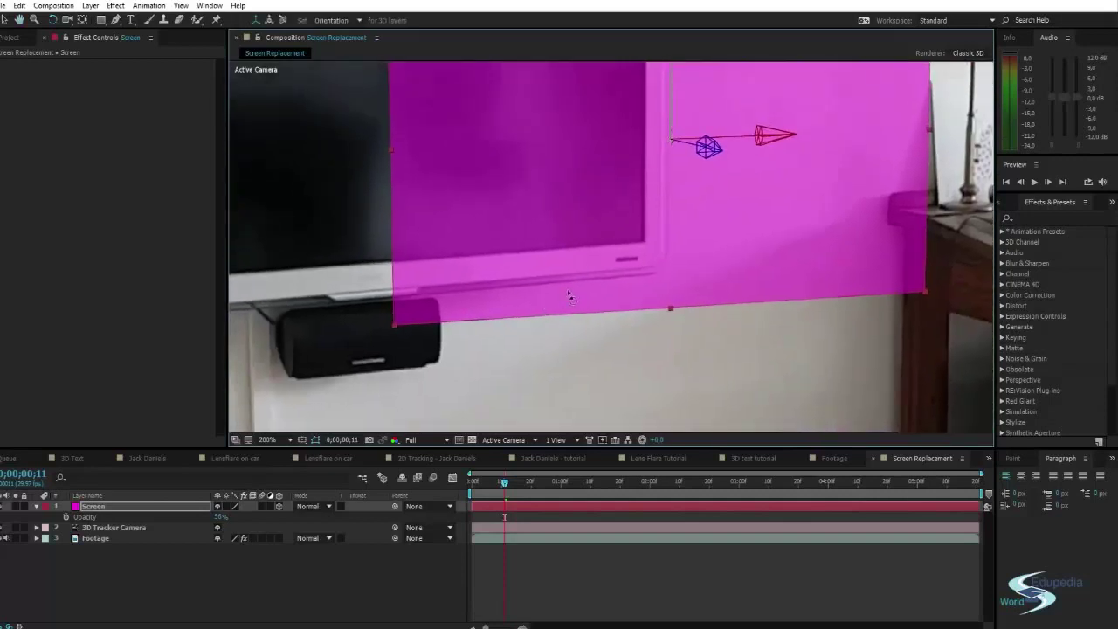
pyautogui.scroll(-1, 574, 286)
pyautogui.moveTo(582, 259); pyautogui.dragTo(582, 267)
# Turn the Screen solid slightly about its vertical axis to match the TV's perspective
pyautogui.press('w')
pyautogui.moveTo(696, 202); pyautogui.dragTo(678, 215)
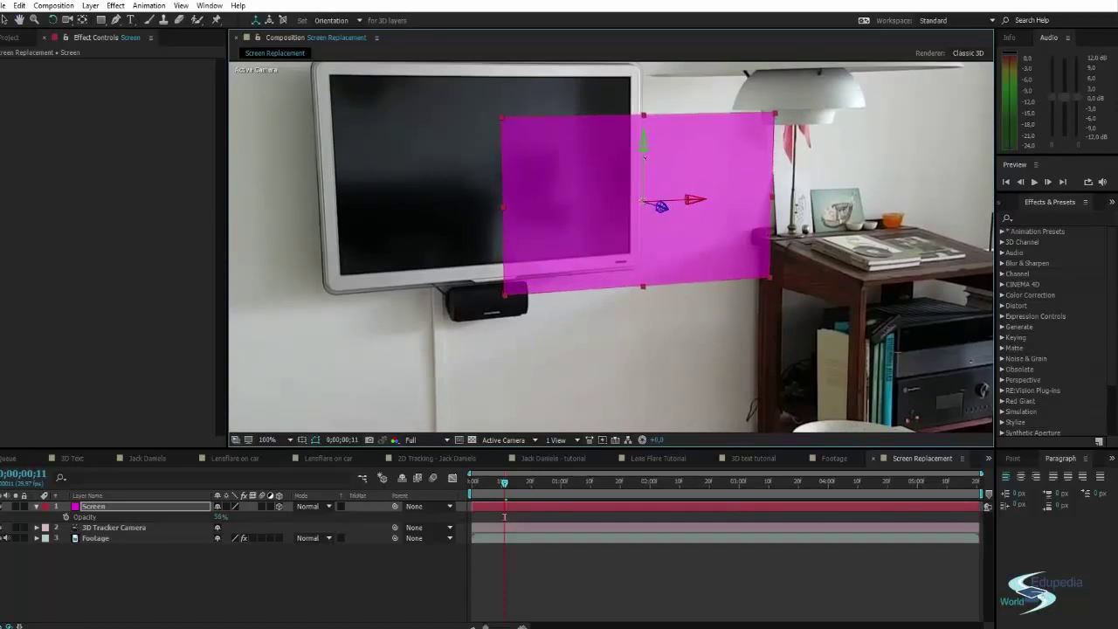
pyautogui.moveTo(661, 206); pyautogui.dragTo(667, 206)
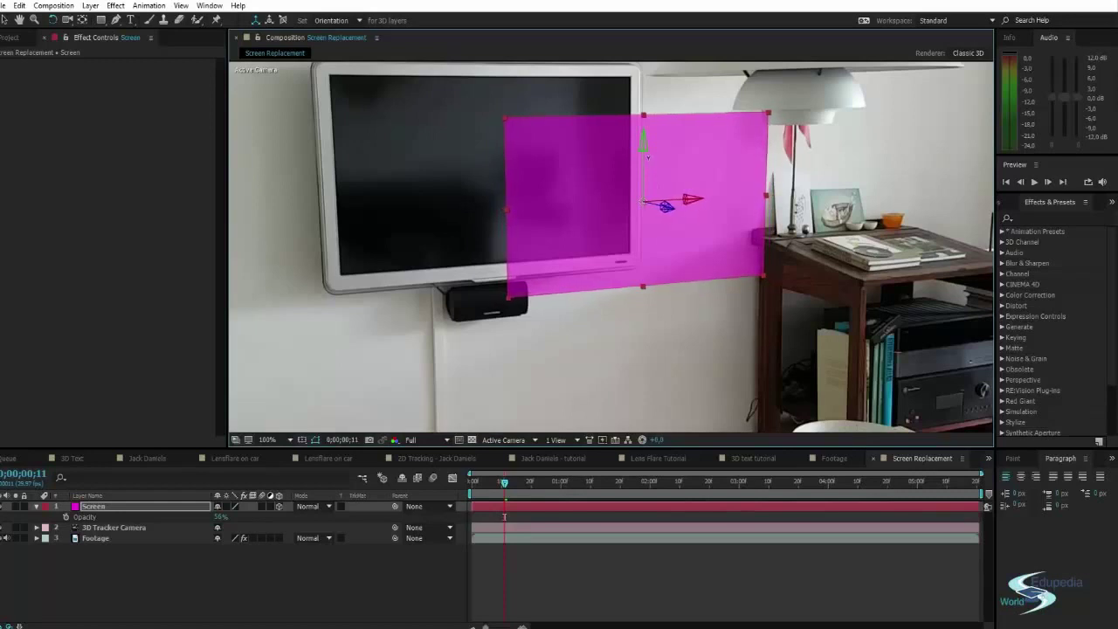
pyautogui.scroll(-1, 639, 160)
pyautogui.moveTo(637, 160); pyautogui.dragTo(654, 159)
pyautogui.scroll(1, 654, 159)
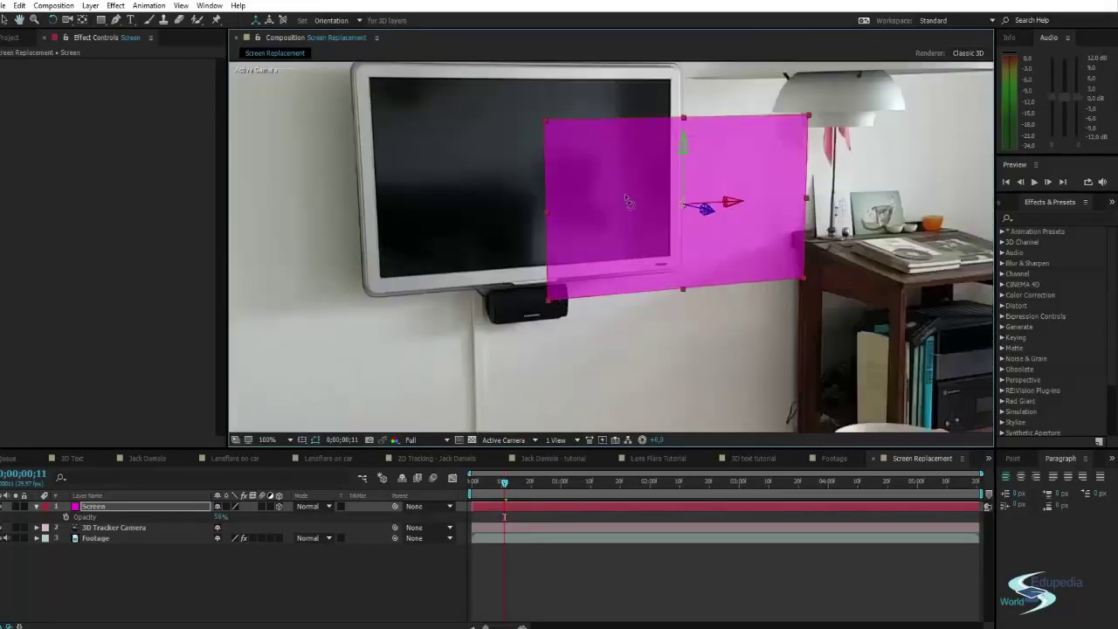
pyautogui.moveTo(635, 195); pyautogui.dragTo(663, 209)
# Move the Screen solid back along its horizontal and vertical axes so that it covers the TV's display
pyautogui.press('w')
pyautogui.press('v')
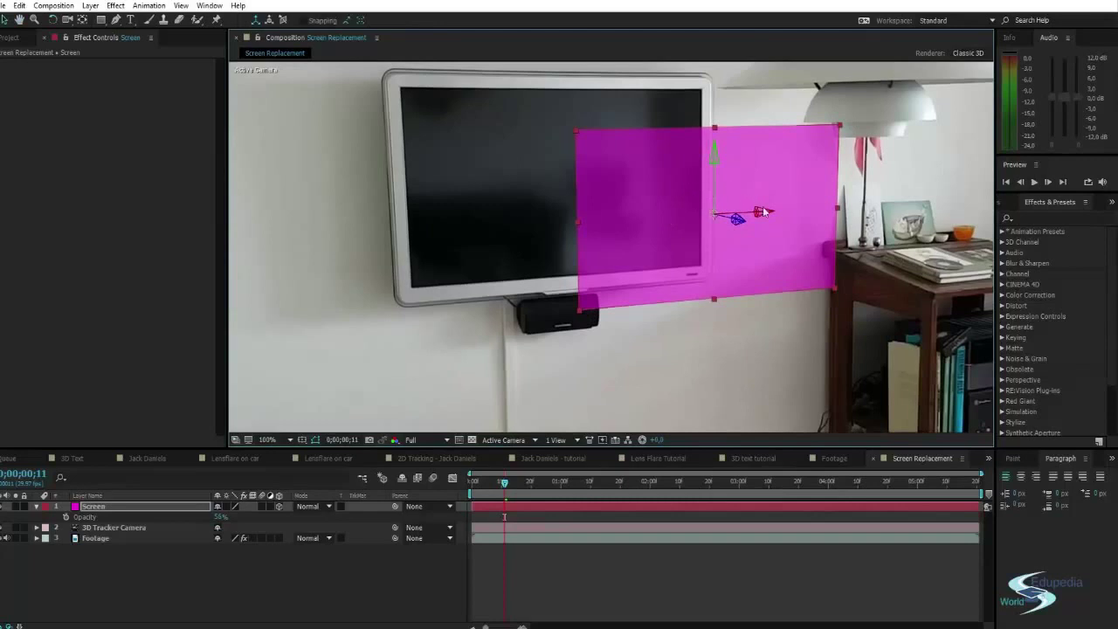
pyautogui.moveTo(762, 213); pyautogui.dragTo(140, 250)
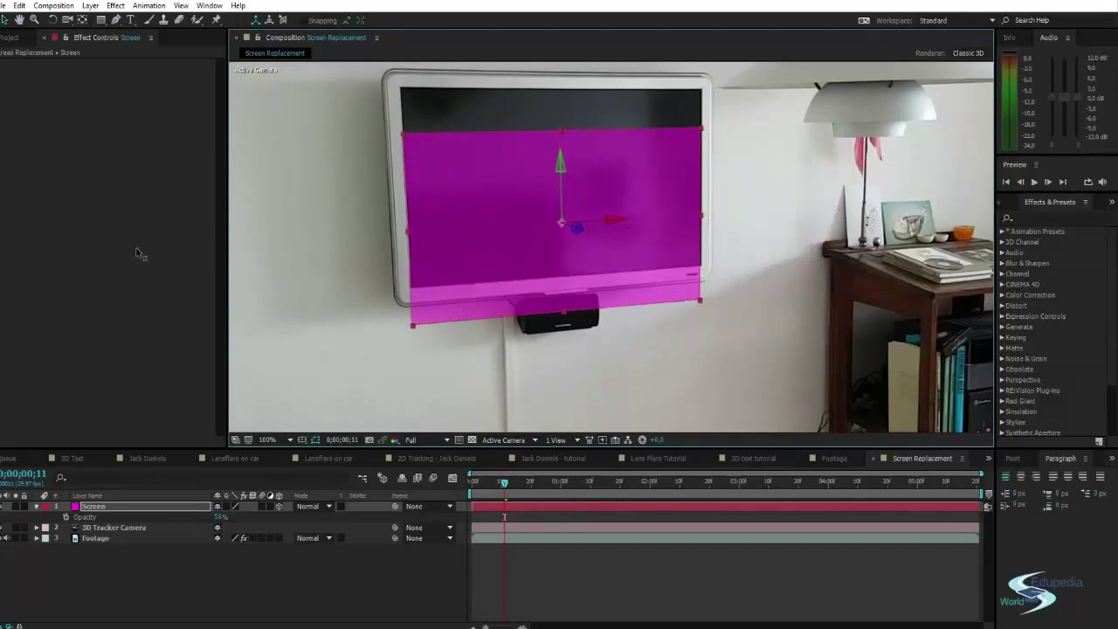
pyautogui.moveTo(562, 166); pyautogui.dragTo(551, 61)
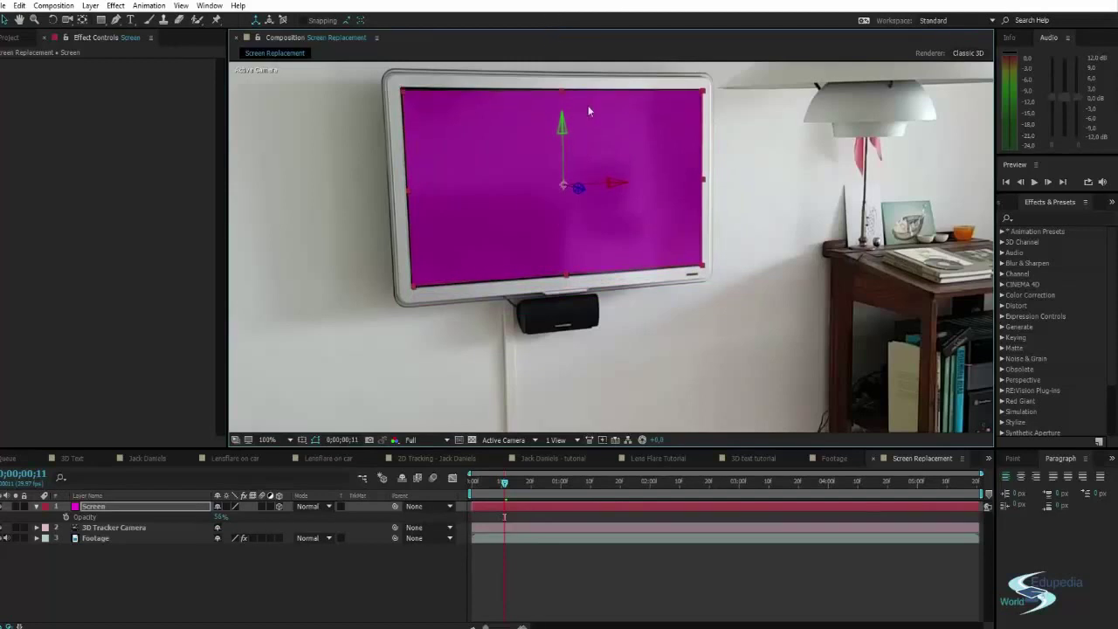
pyautogui.moveTo(613, 183); pyautogui.dragTo(608, 184)
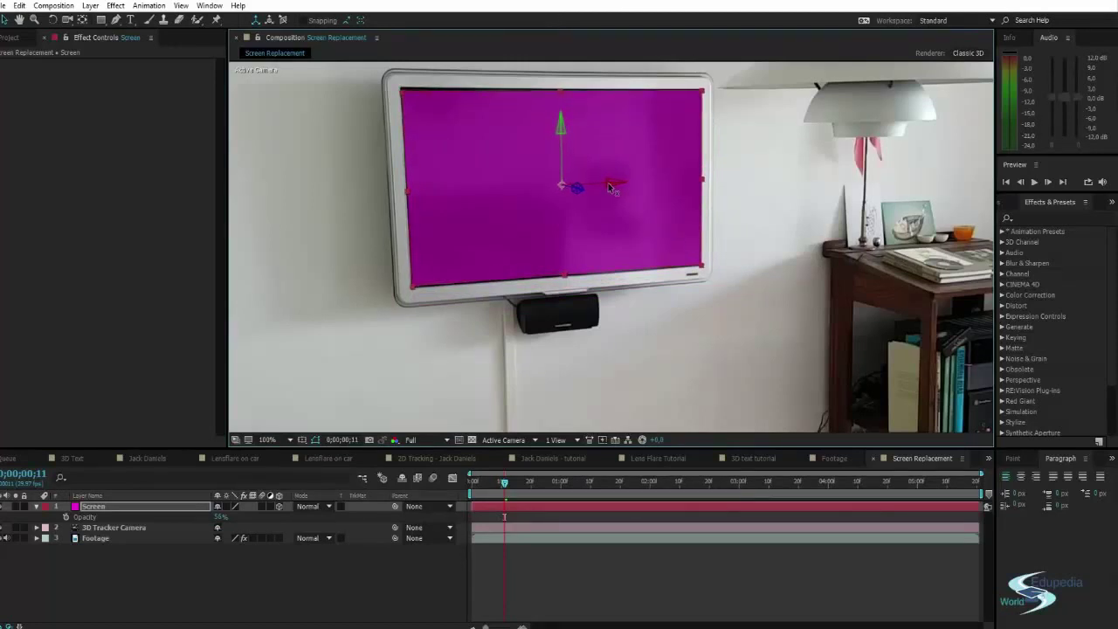
# Fine-tune the Screen solid's rotation against the display's corners and set its scale to 99%
pyautogui.press('w')
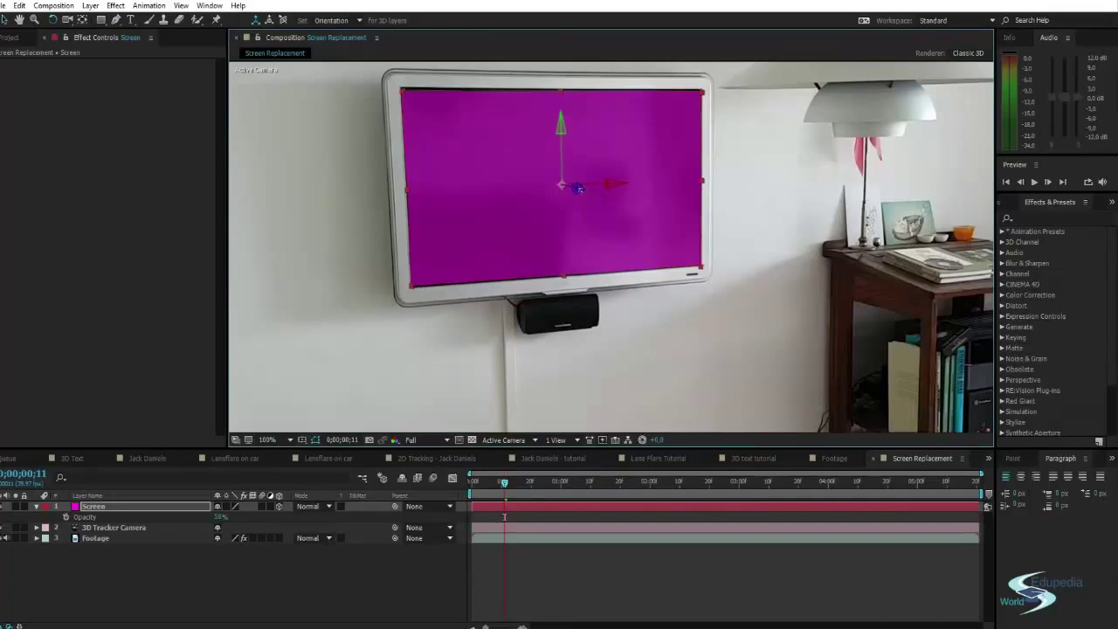
pyautogui.moveTo(579, 189); pyautogui.dragTo(579, 189)
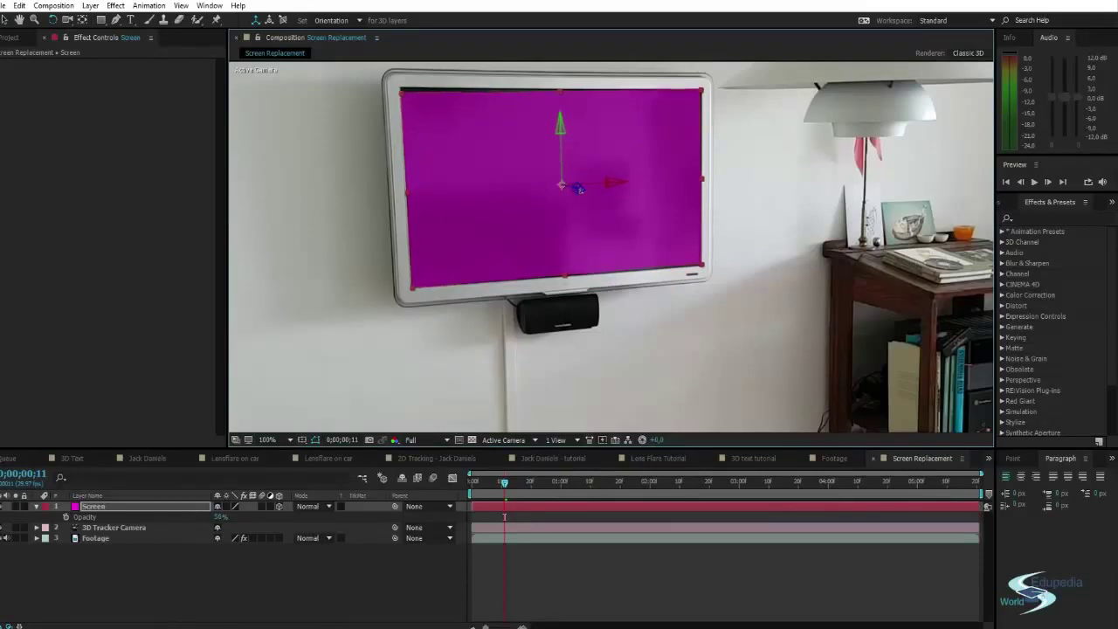
pyautogui.moveTo(579, 190); pyautogui.dragTo(581, 191)
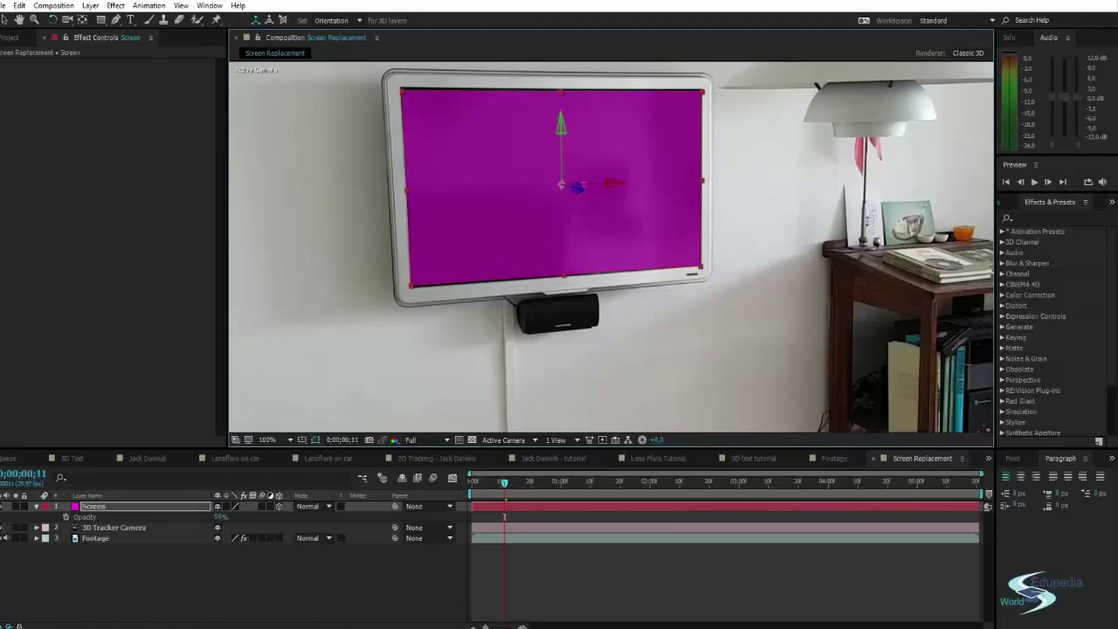
pyautogui.moveTo(578, 189); pyautogui.dragTo(579, 189)
pyautogui.press('s')
pyautogui.moveTo(231, 516); pyautogui.dragTo(230, 516)
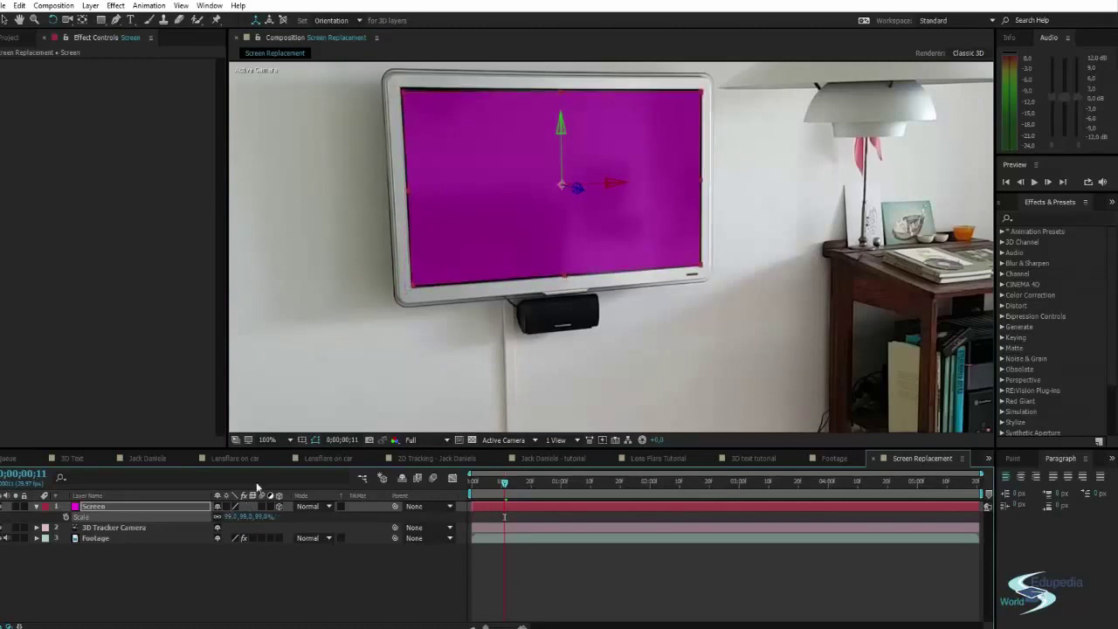
# Examine the Screen solid's fit without its outline at 0;00;00;11 and through to 0;00;05;20
pyautogui.press('v')
pyautogui.click(294, 281)
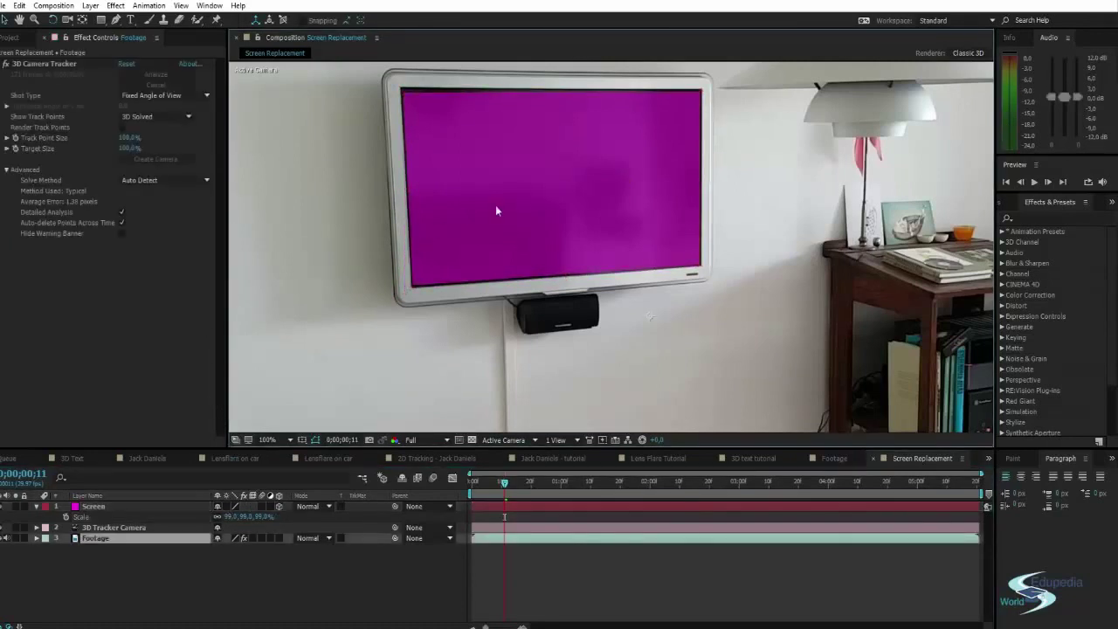
pyautogui.moveTo(518, 201); pyautogui.dragTo(607, 177)
pyautogui.scroll(-1, 537, 219)
pyautogui.scroll(1, 611, 180)
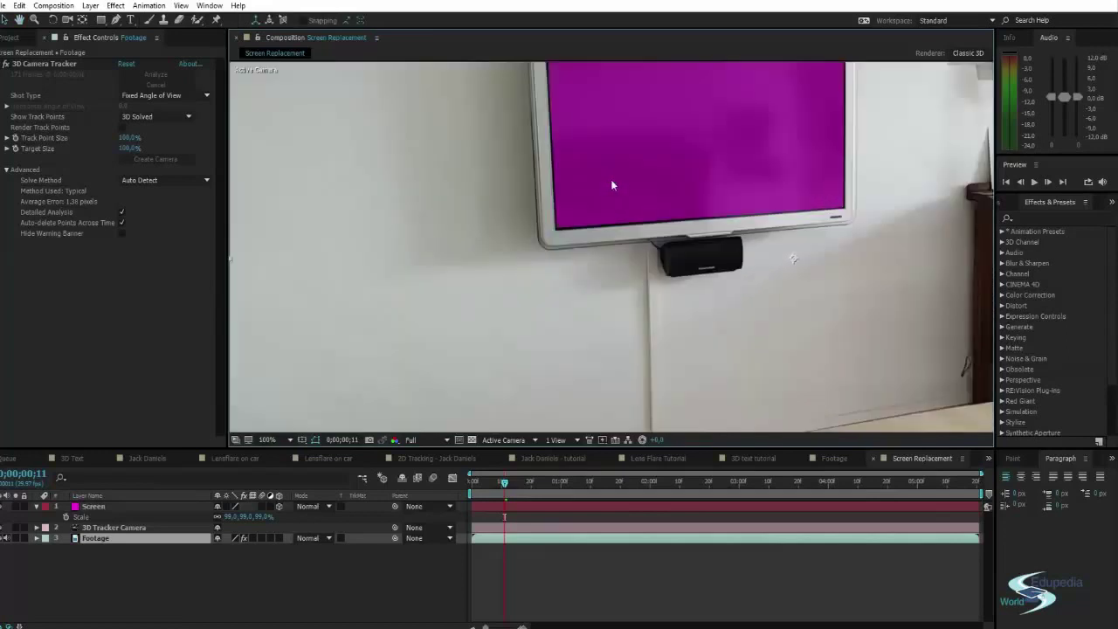
pyautogui.click(102, 506)
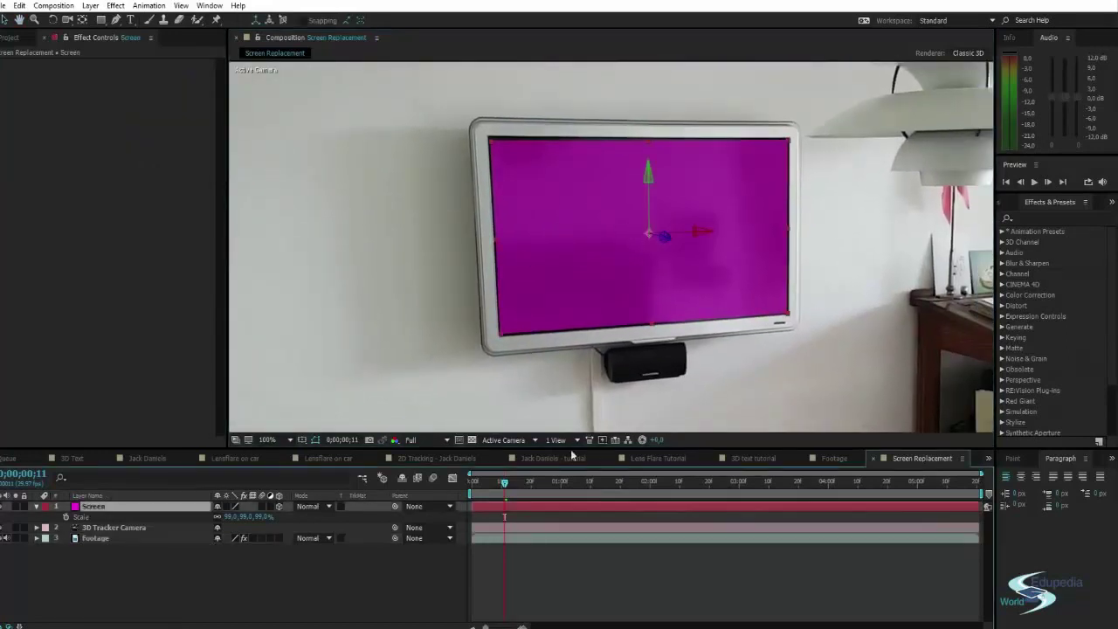
pyautogui.click(428, 300)
pyautogui.press(',')
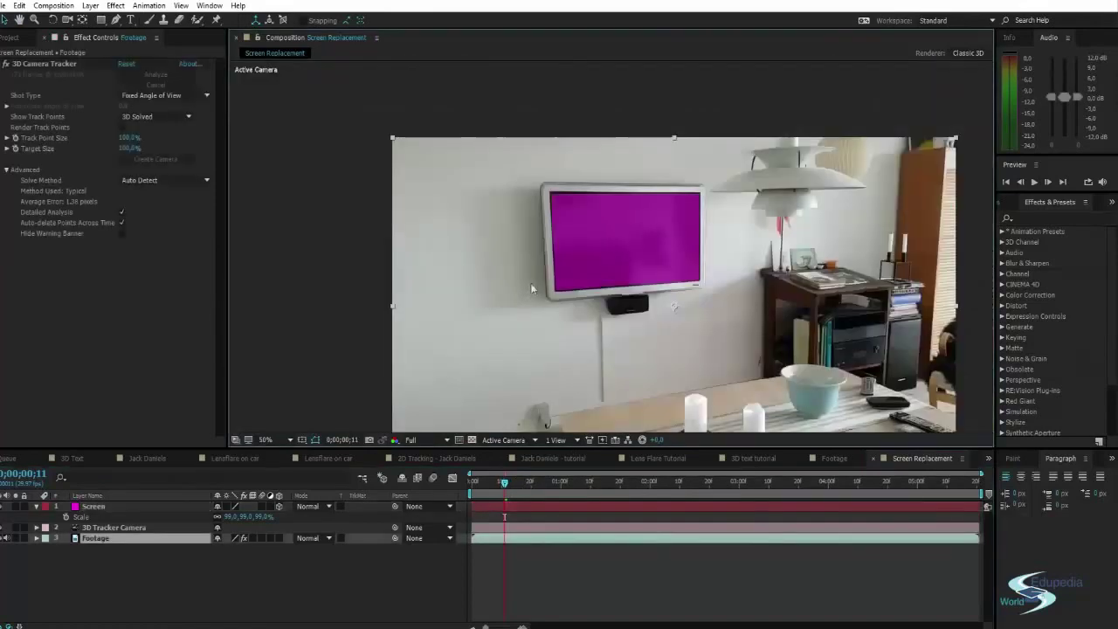
pyautogui.moveTo(504, 481); pyautogui.dragTo(1104, 489)
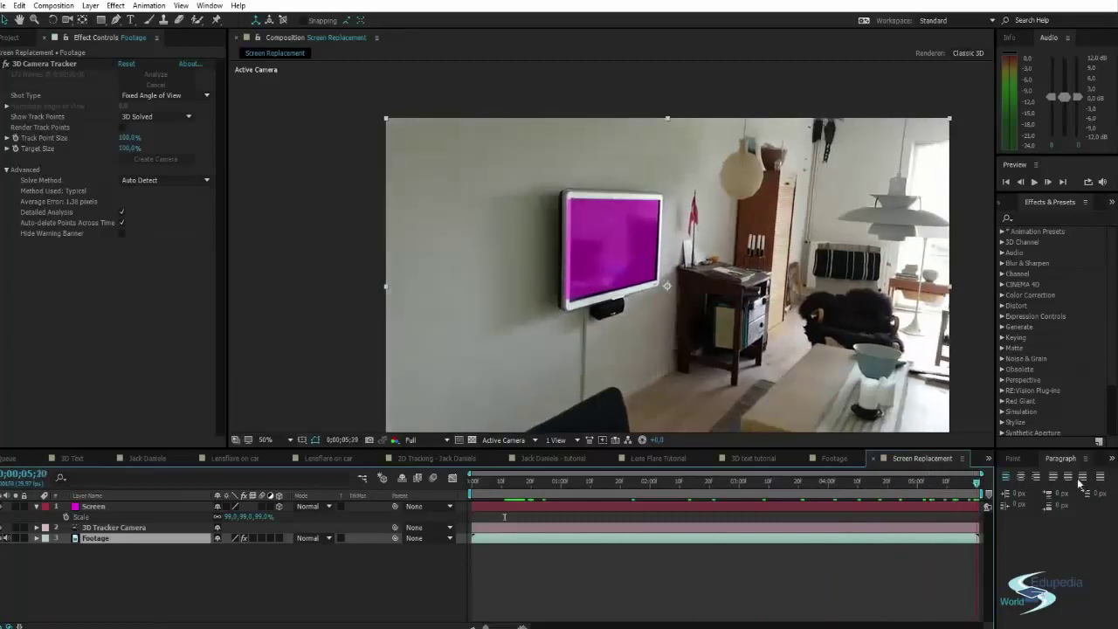
# At 0;00;05;20, rotate the Screen solid slightly to follow the TV's edges, and deselect it to inspect the fit
pyautogui.press('.')
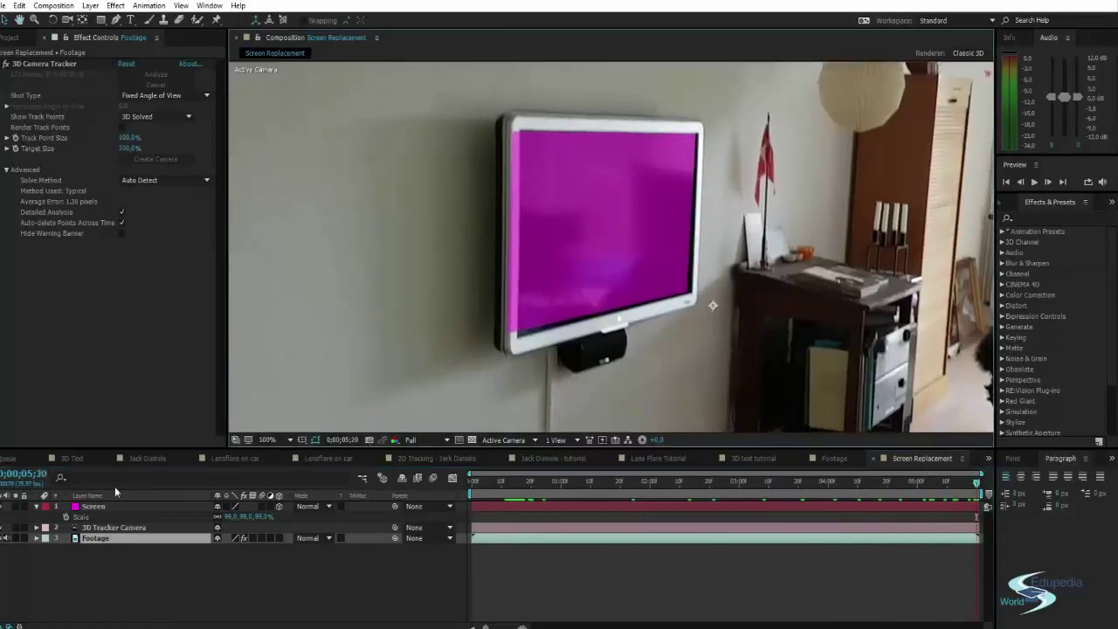
pyautogui.click(105, 506)
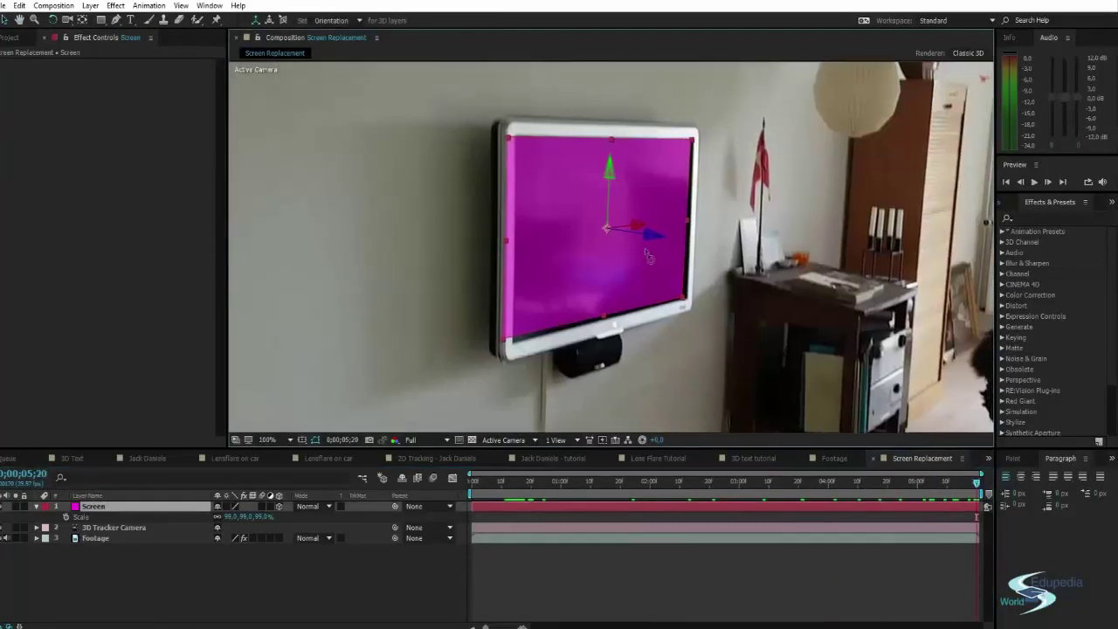
pyautogui.press('Return')
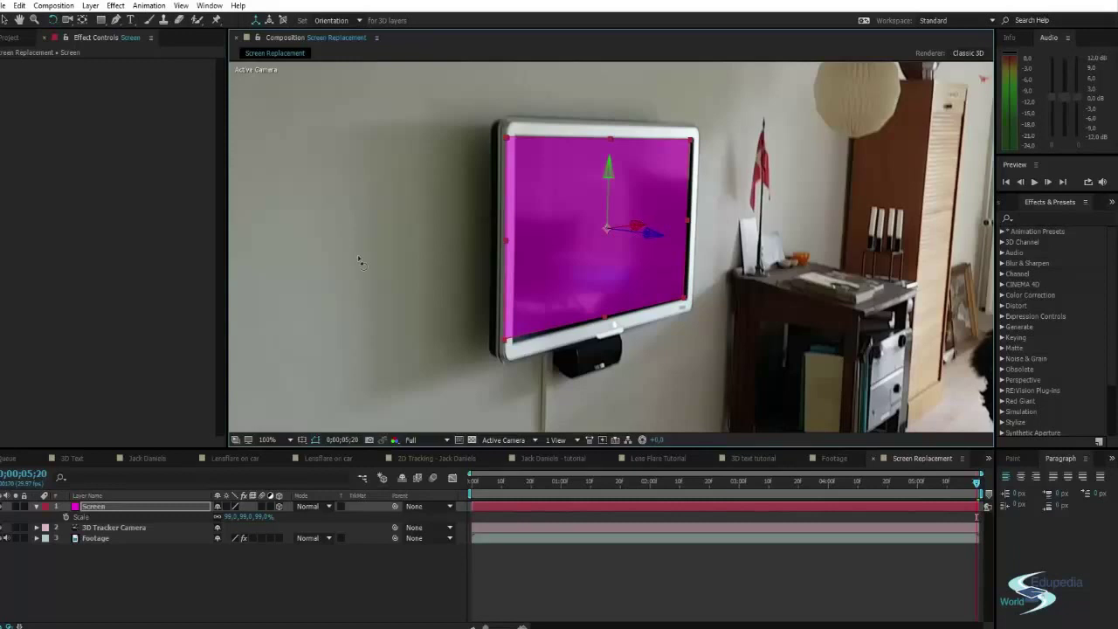
pyautogui.press('v')
pyautogui.click(411, 244)
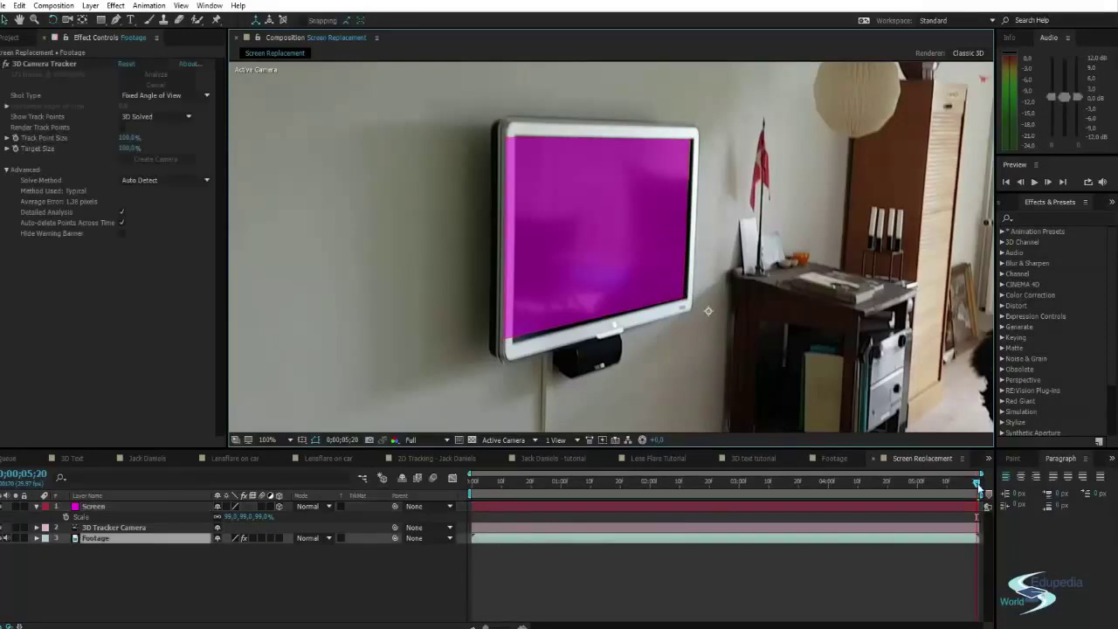
# At 0;00;00;00, rotate the Screen solid slightly around its vertical axis to follow the TV display's edges
pyautogui.moveTo(977, 484); pyautogui.dragTo(418, 416)
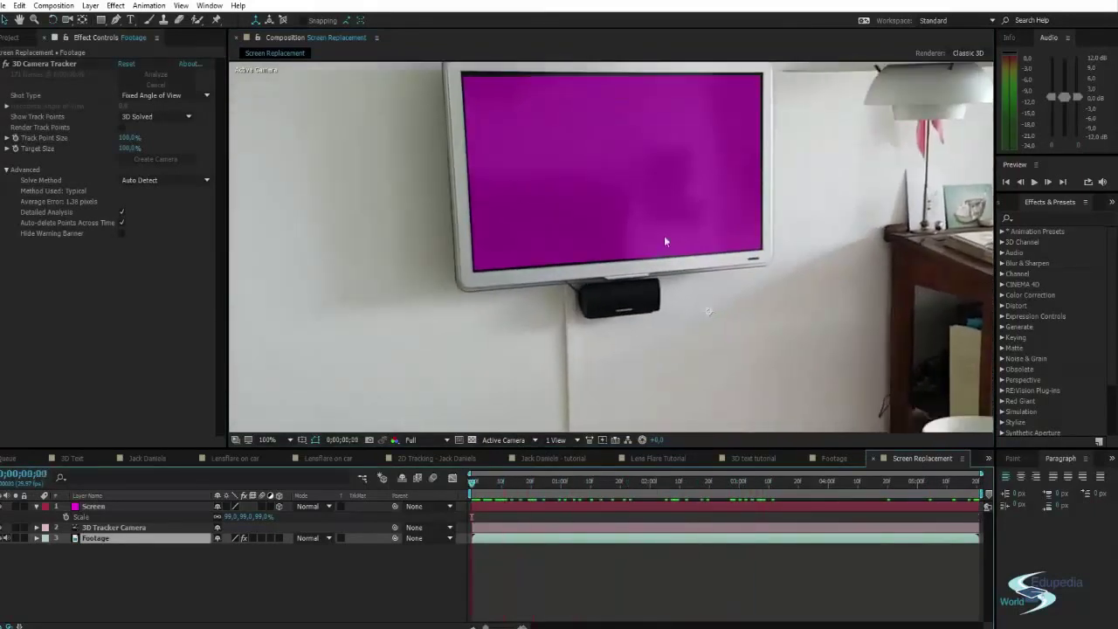
pyautogui.click(150, 506)
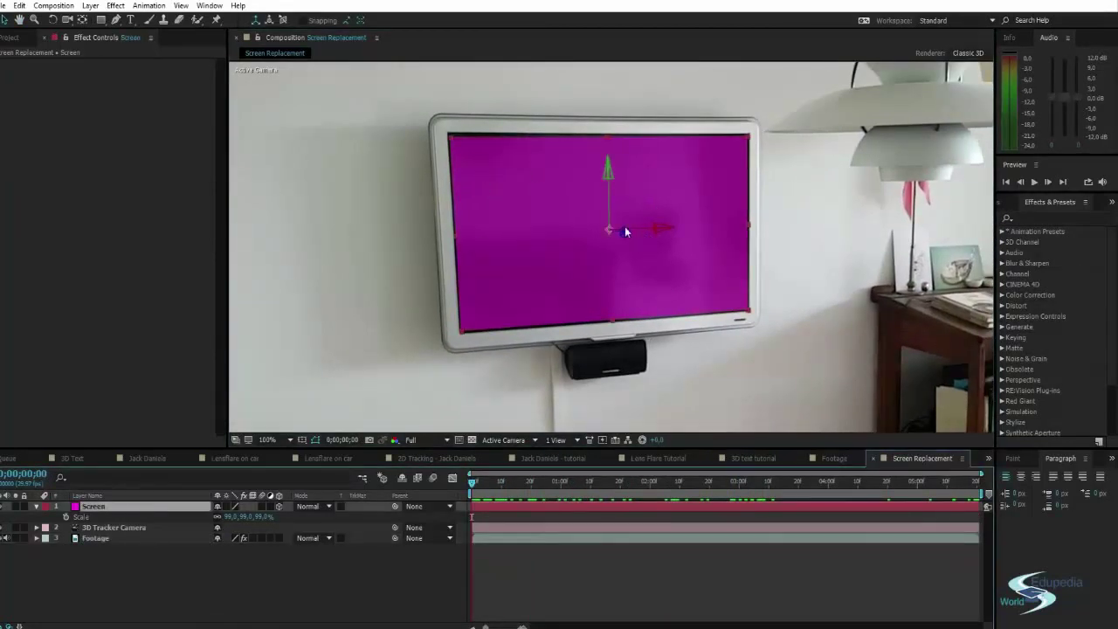
pyautogui.press('w')
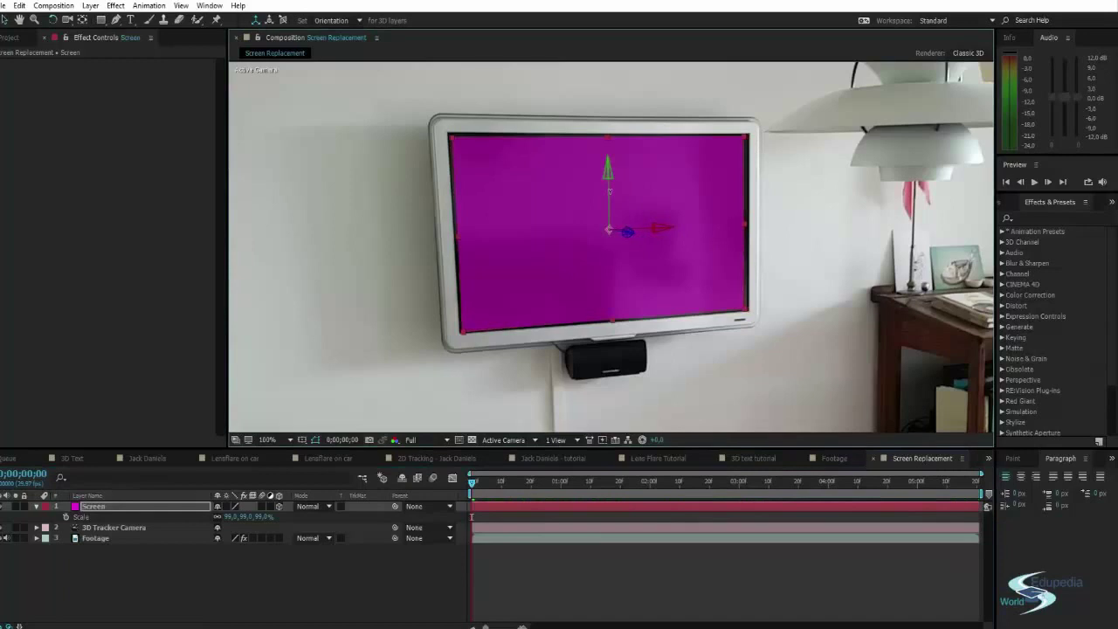
pyautogui.moveTo(610, 191); pyautogui.dragTo(609, 191)
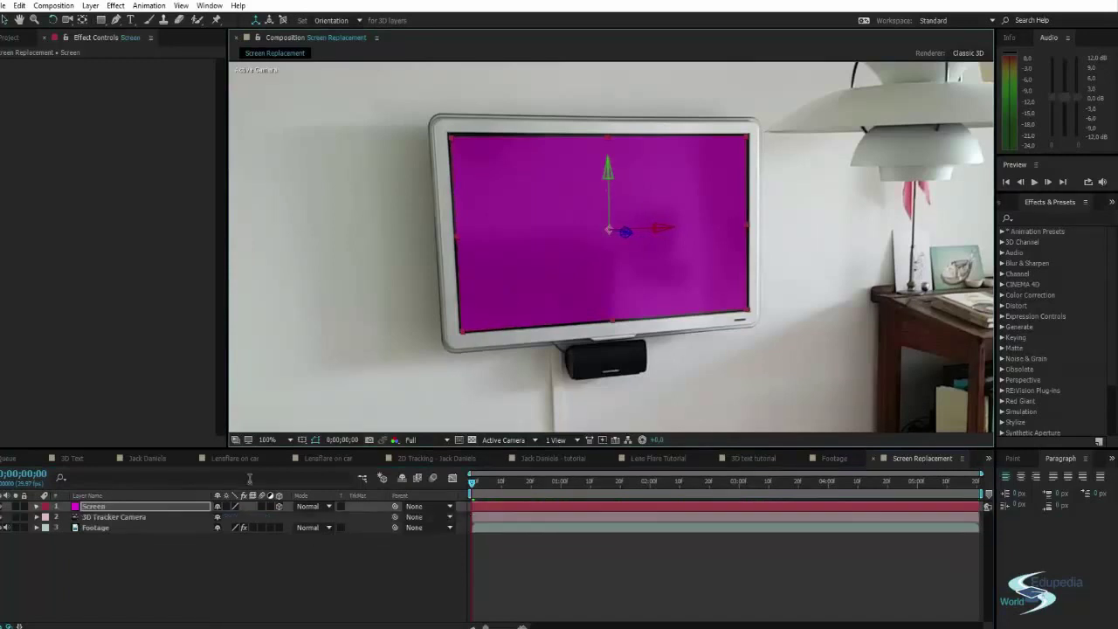
# Set the Screen solid's scale to 100% and deselect it to inspect the fit
pyautogui.click(230, 516)
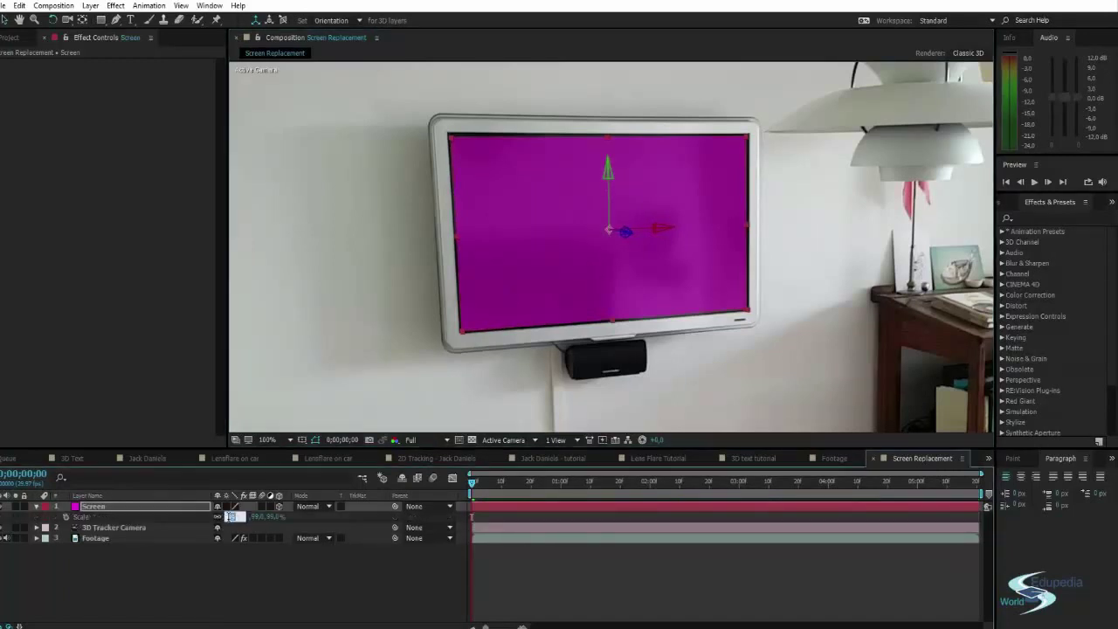
pyautogui.press('Return')
pyautogui.click(243, 515)
pyautogui.write('100')
pyautogui.press('Return')
pyautogui.click(380, 355)
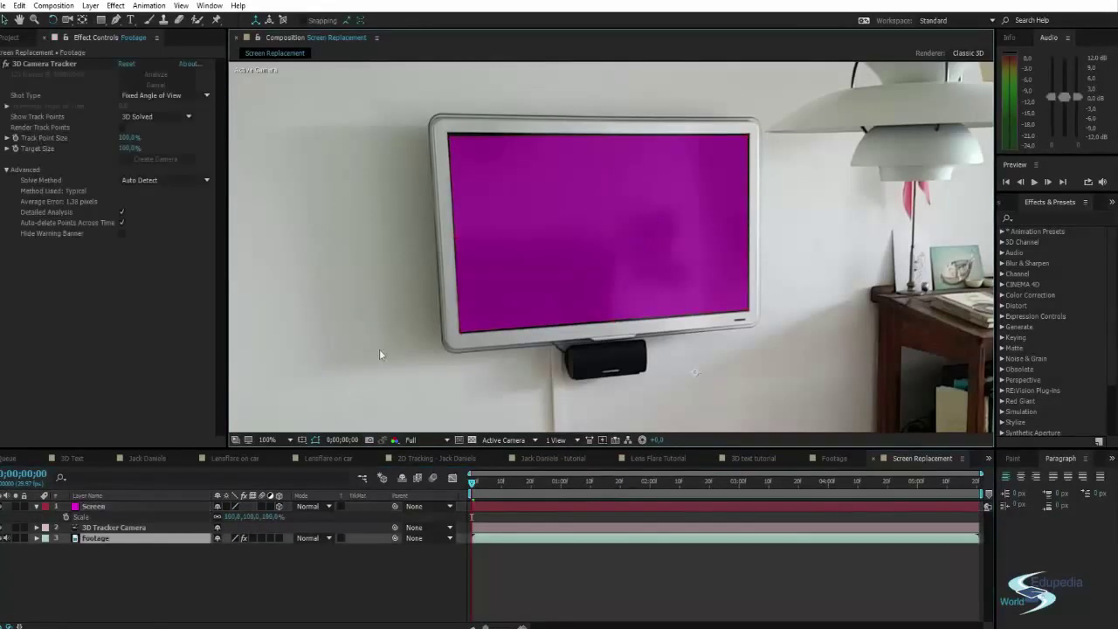
# Check the fit at 0;00;05;20, and set a starting position keyframe for the Screen solid at 0;00;00;00
pyautogui.click(472, 484)
pyautogui.moveTo(472, 482); pyautogui.dragTo(976, 482)
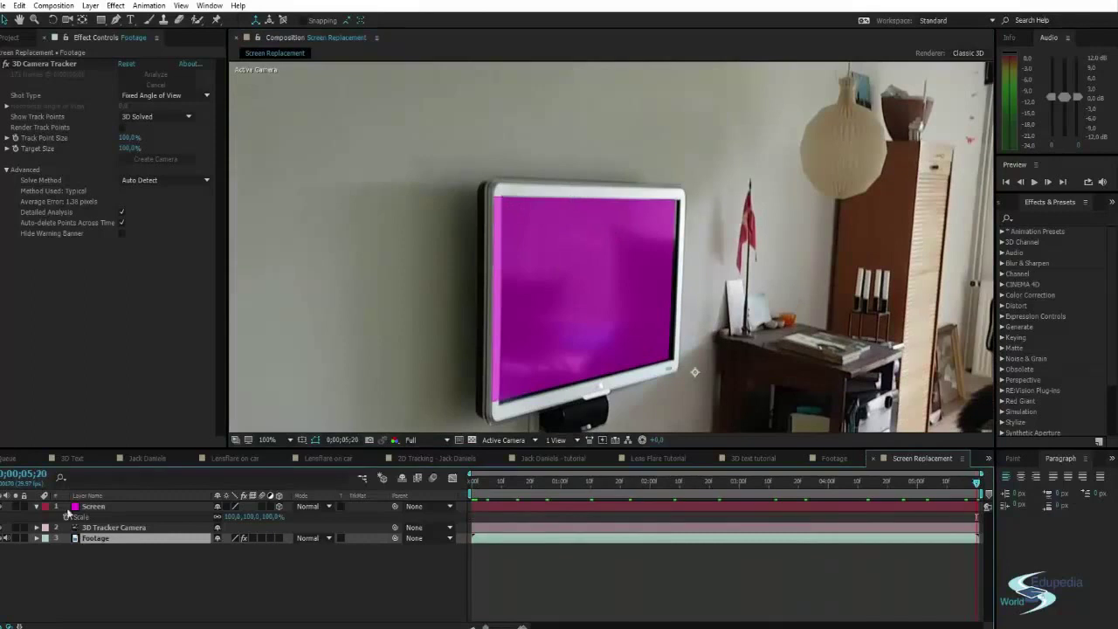
pyautogui.click(98, 508)
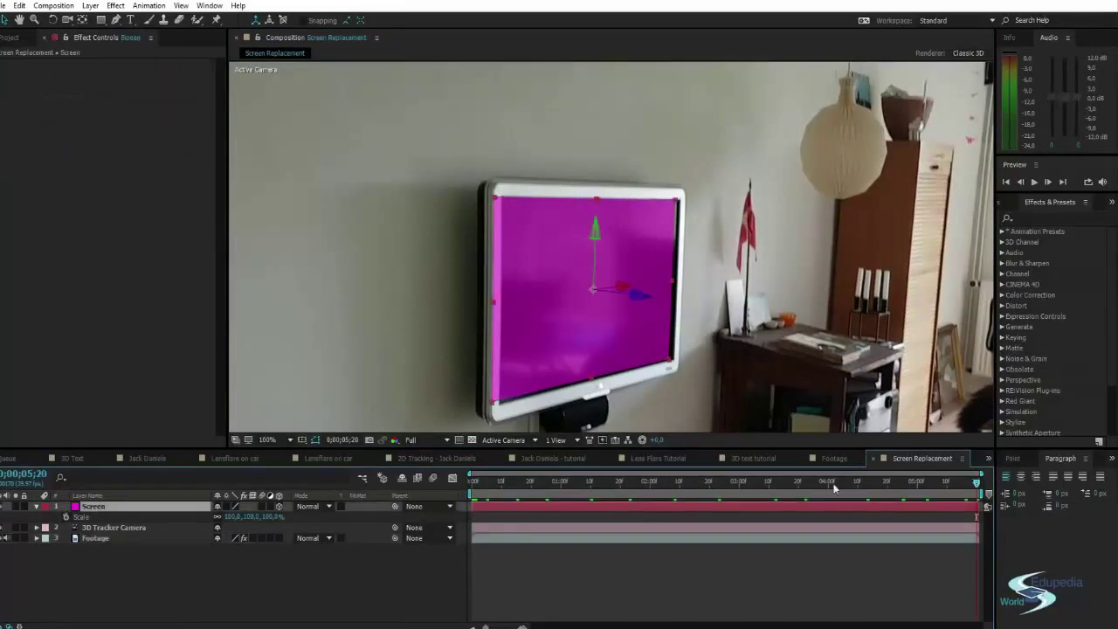
pyautogui.moveTo(941, 484); pyautogui.dragTo(345, 489)
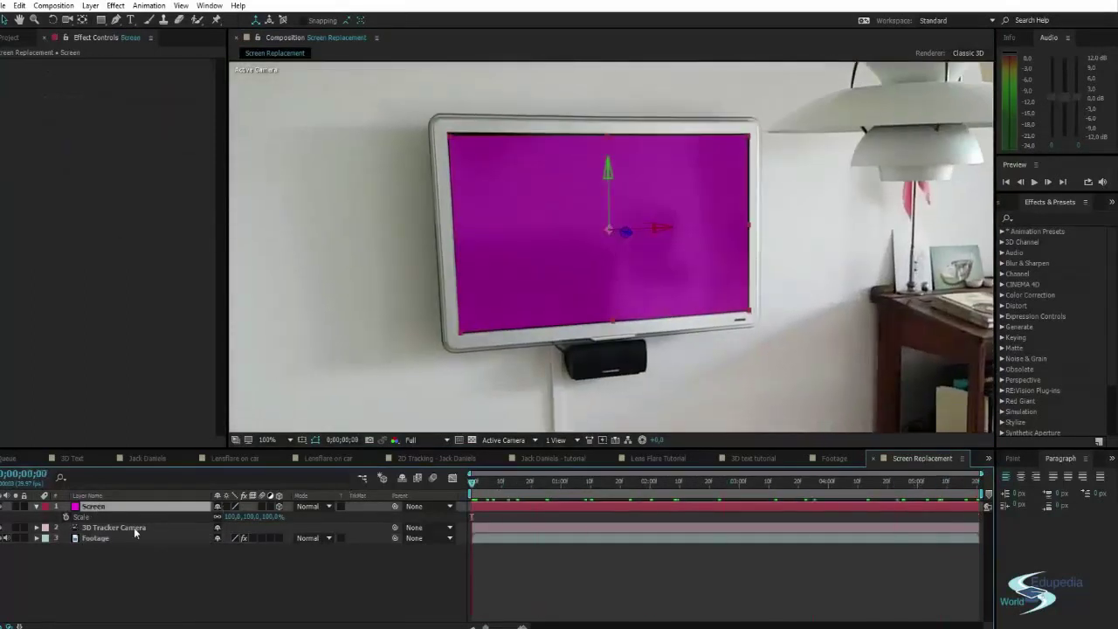
pyautogui.press('p')
pyautogui.press('w')
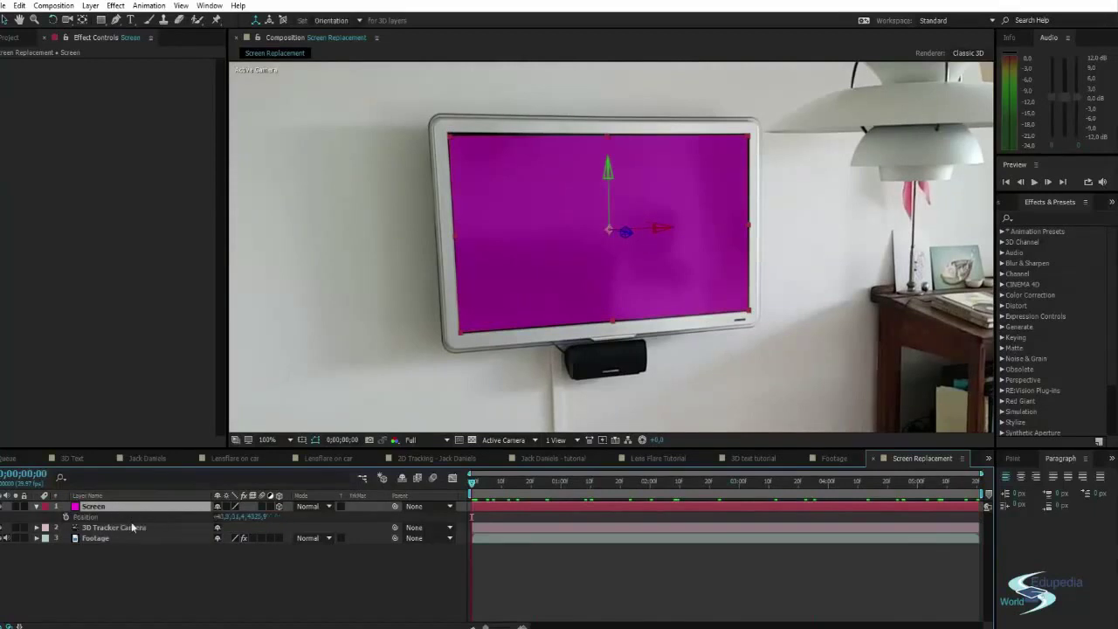
pyautogui.click(66, 517)
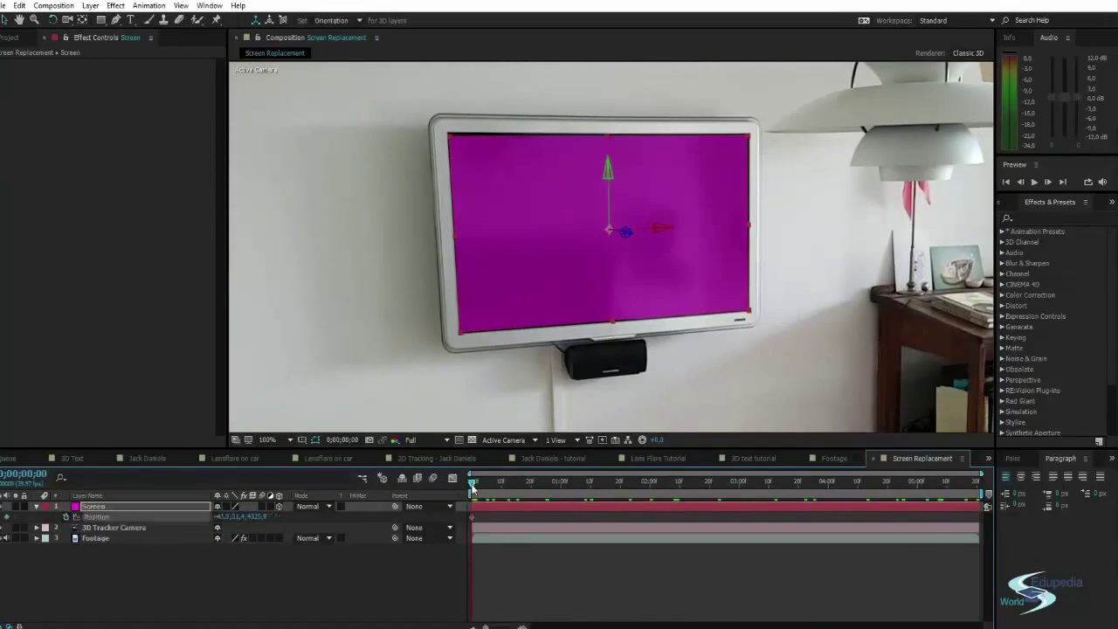
# At 0;00;02;27, shift the Screen solid slightly along its horizontal axis to keyframe its position over the TV display
pyautogui.moveTo(471, 483); pyautogui.dragTo(731, 483)
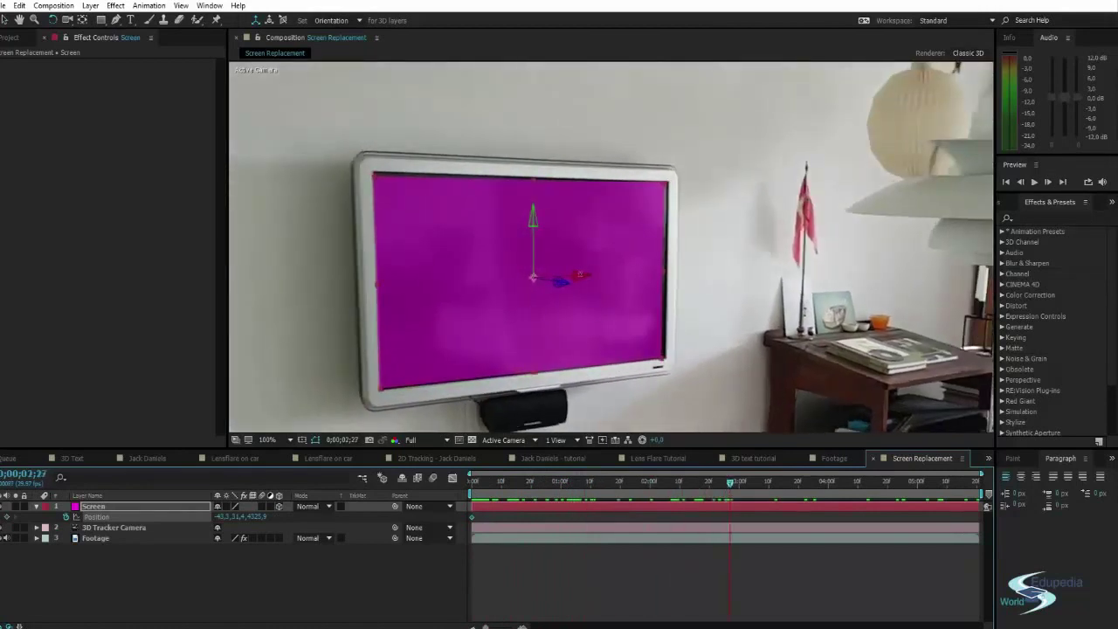
pyautogui.hotkey('ctrl', 'z')
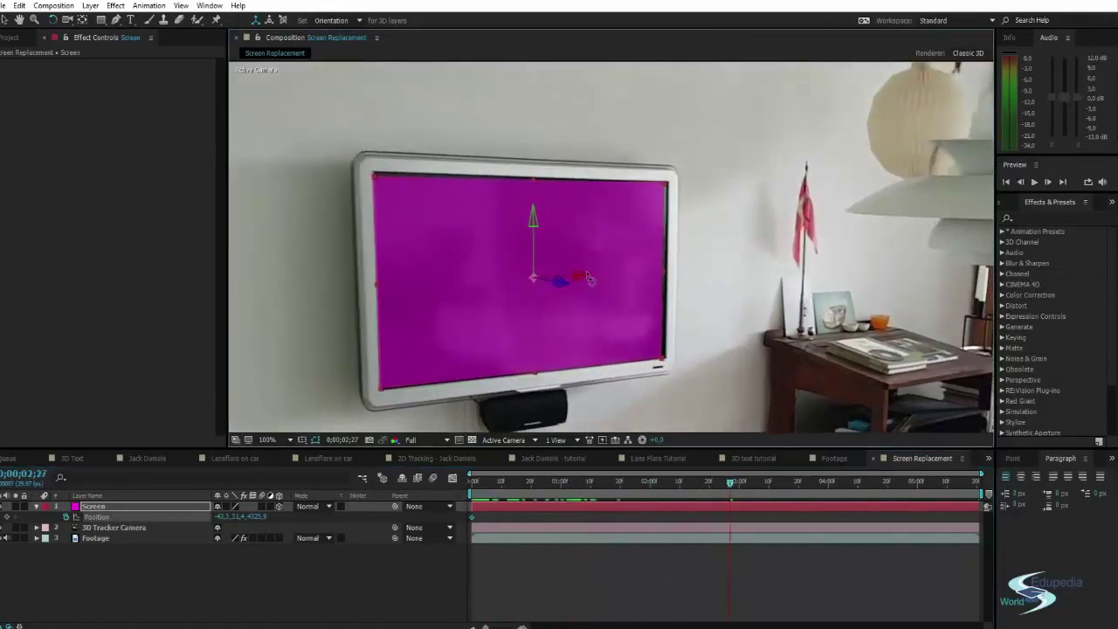
pyautogui.press('v')
pyautogui.moveTo(577, 282); pyautogui.dragTo(591, 281)
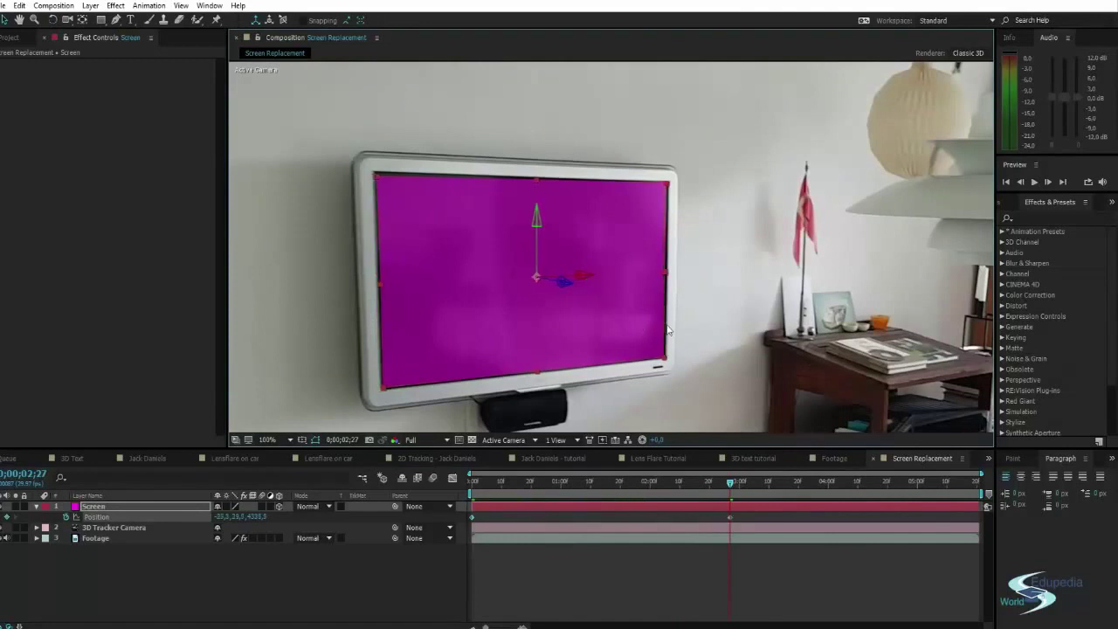
pyautogui.moveTo(669, 330); pyautogui.dragTo(700, 301)
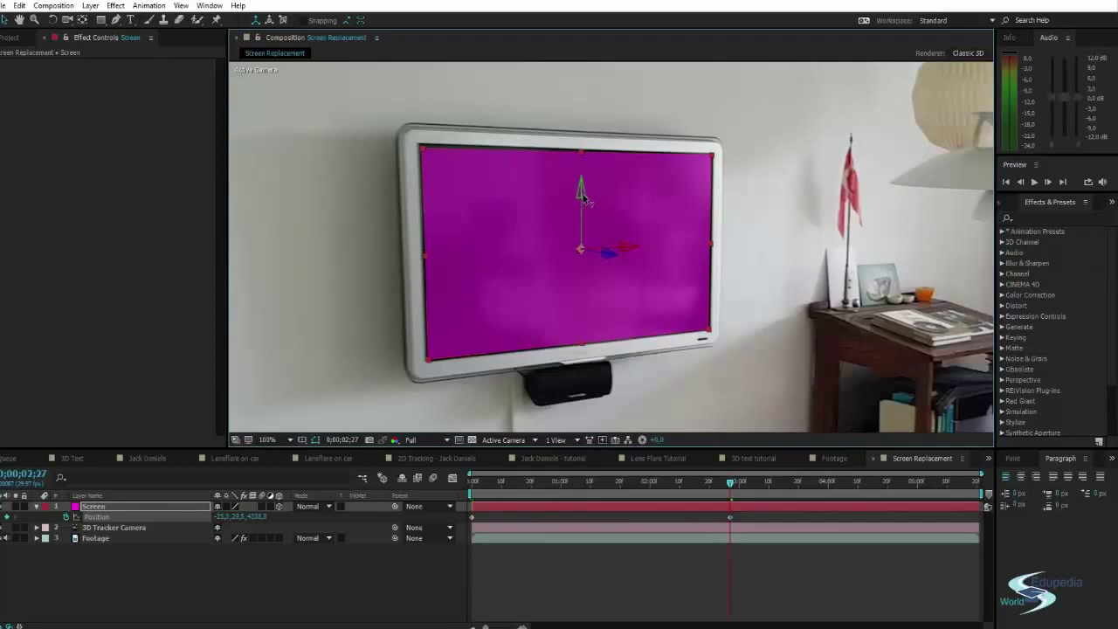
pyautogui.scroll(-1, 688, 224)
pyautogui.scroll(1, 704, 255)
pyautogui.moveTo(657, 265); pyautogui.dragTo(667, 260)
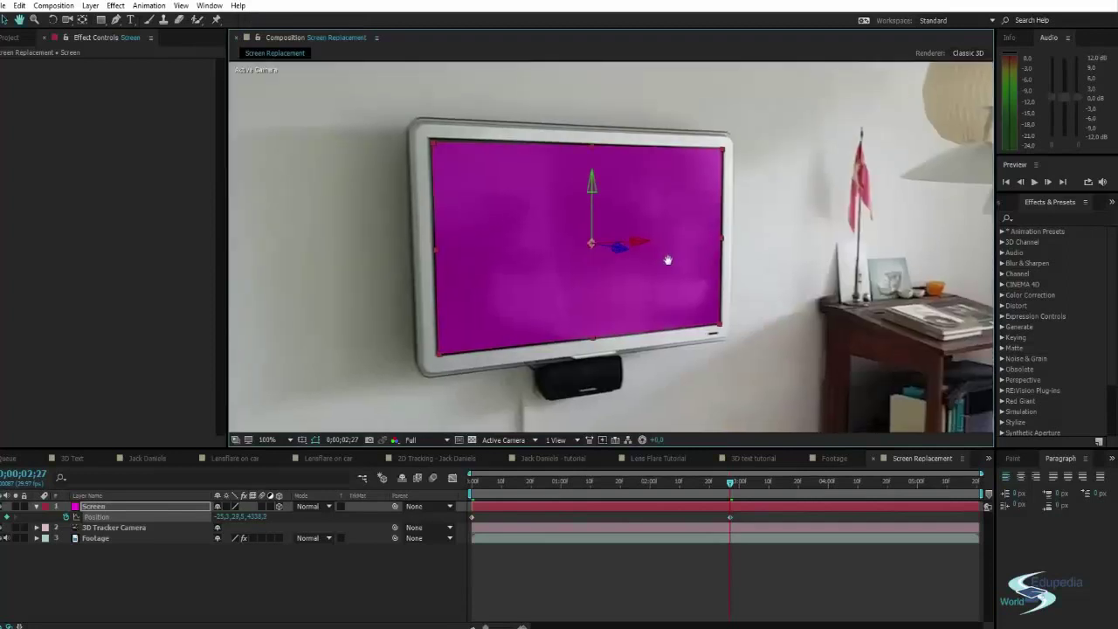
pyautogui.press('v')
# Check the motion from the start to 0;00;01;20 and show the Screen layer's rotation properties there
pyautogui.moveTo(732, 486); pyautogui.dragTo(402, 484)
pyautogui.moveTo(472, 482); pyautogui.dragTo(620, 482)
pyautogui.press('w')
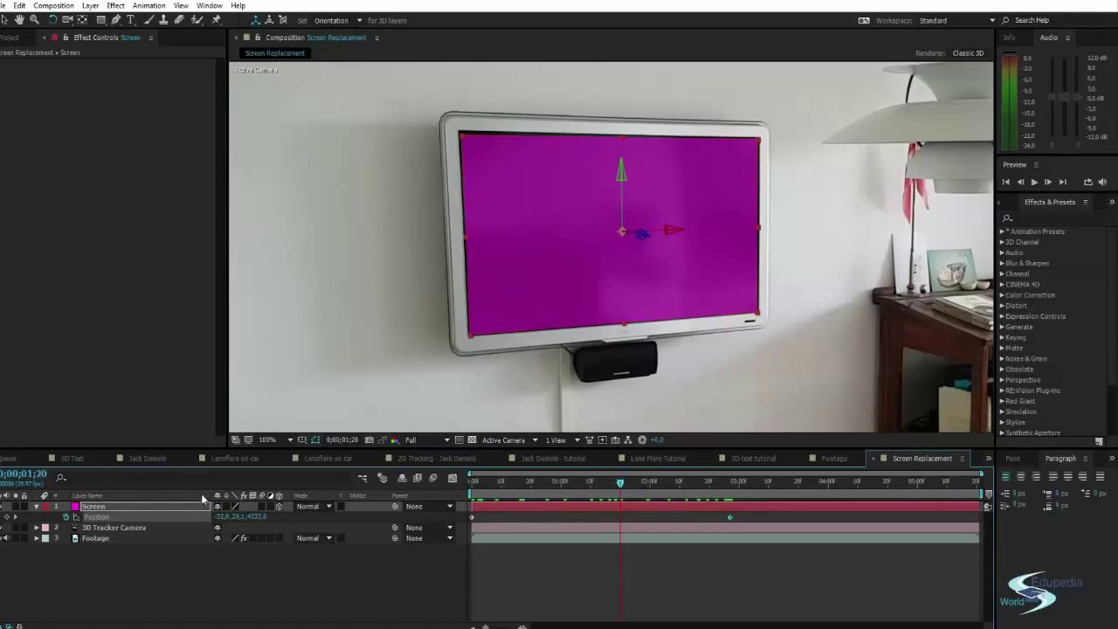
pyautogui.press('r')
pyautogui.keyDown('alt'); pyautogui.click(66, 517); pyautogui.keyUp('alt')
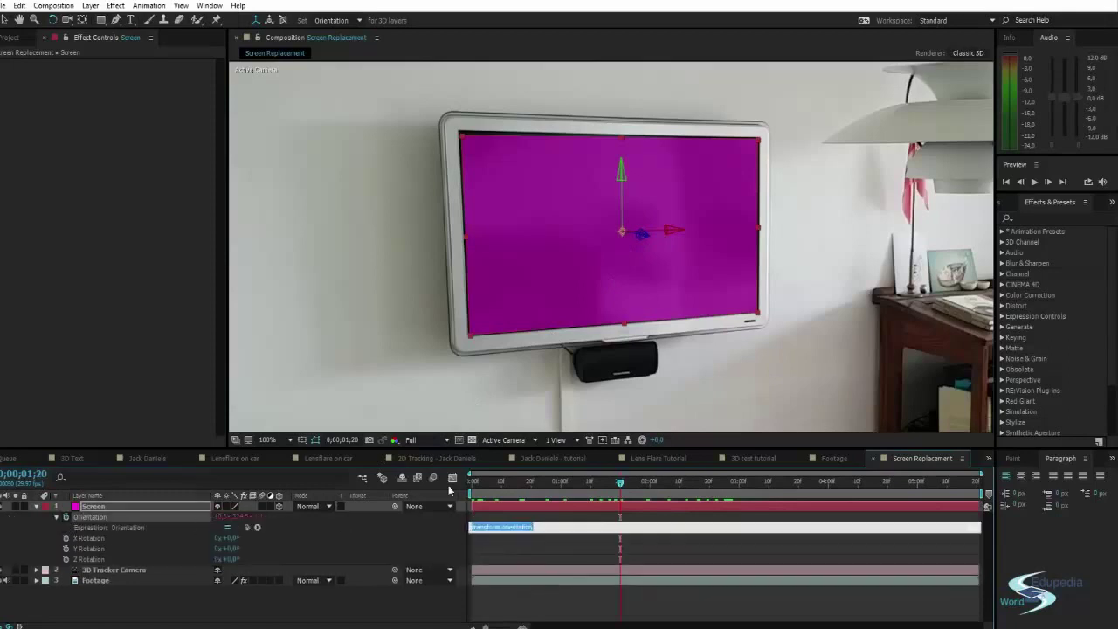
pyautogui.click(508, 546)
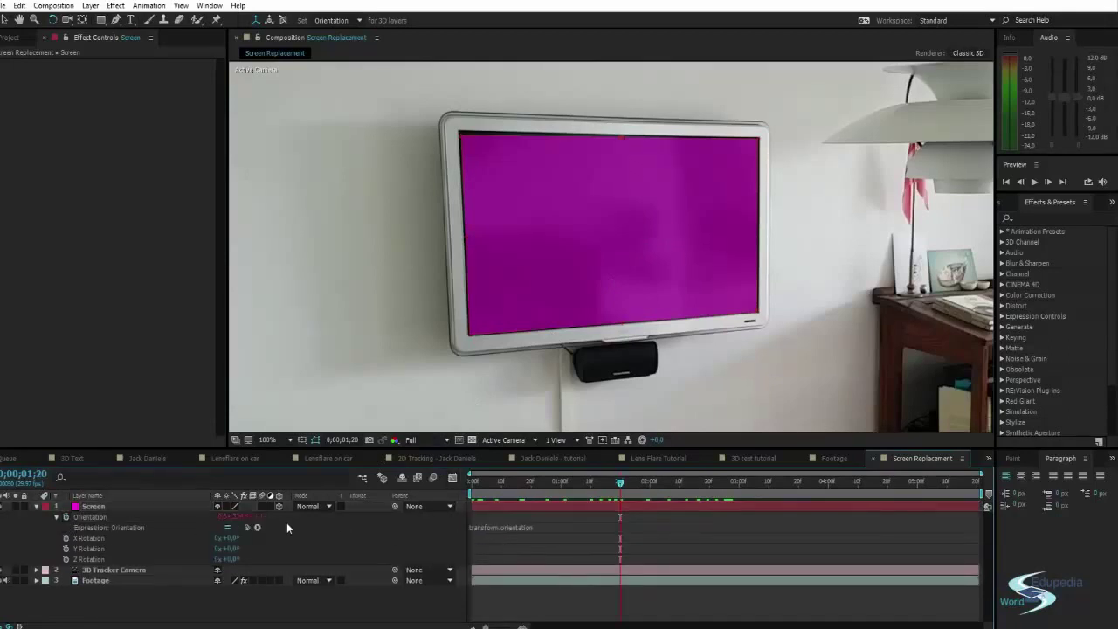
pyautogui.hotkey('ctrl', 'z')
# At 0;00;01;20, keyframe the Screen solid's orientation, then rotate it slightly and nudge it up to fit the display
pyautogui.click(65, 517)
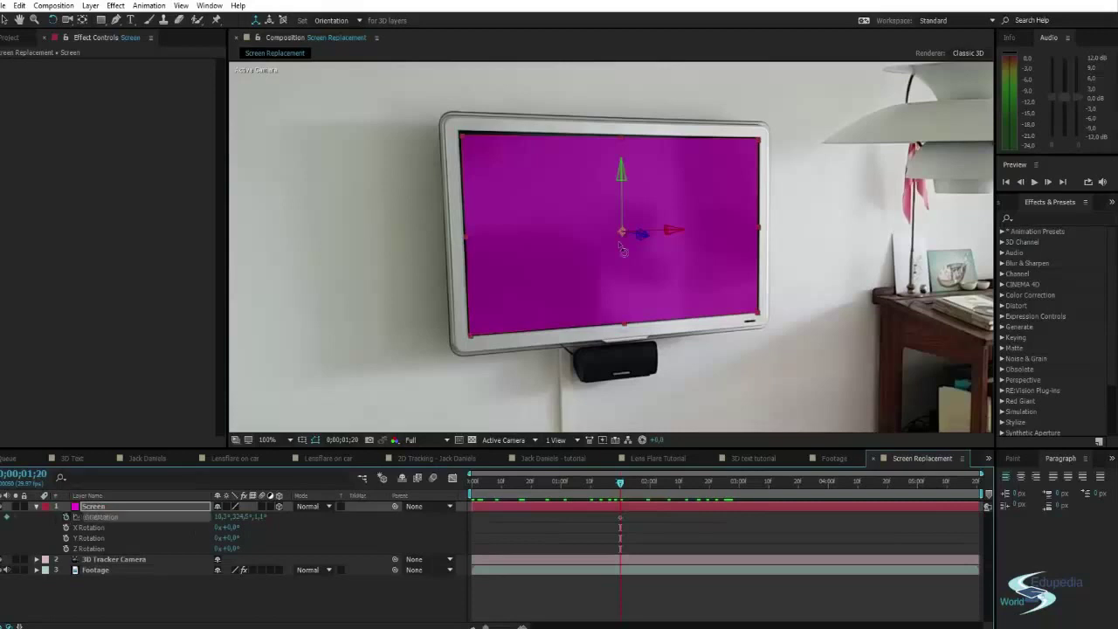
pyautogui.moveTo(641, 234); pyautogui.dragTo(643, 234)
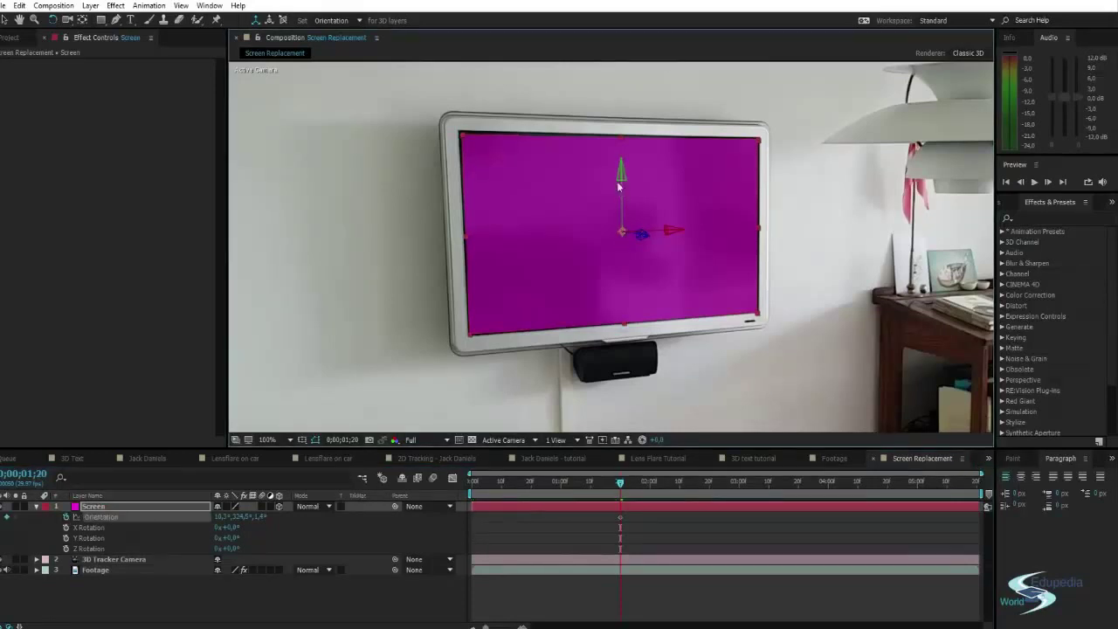
pyautogui.press('v')
pyautogui.moveTo(621, 174); pyautogui.dragTo(621, 173)
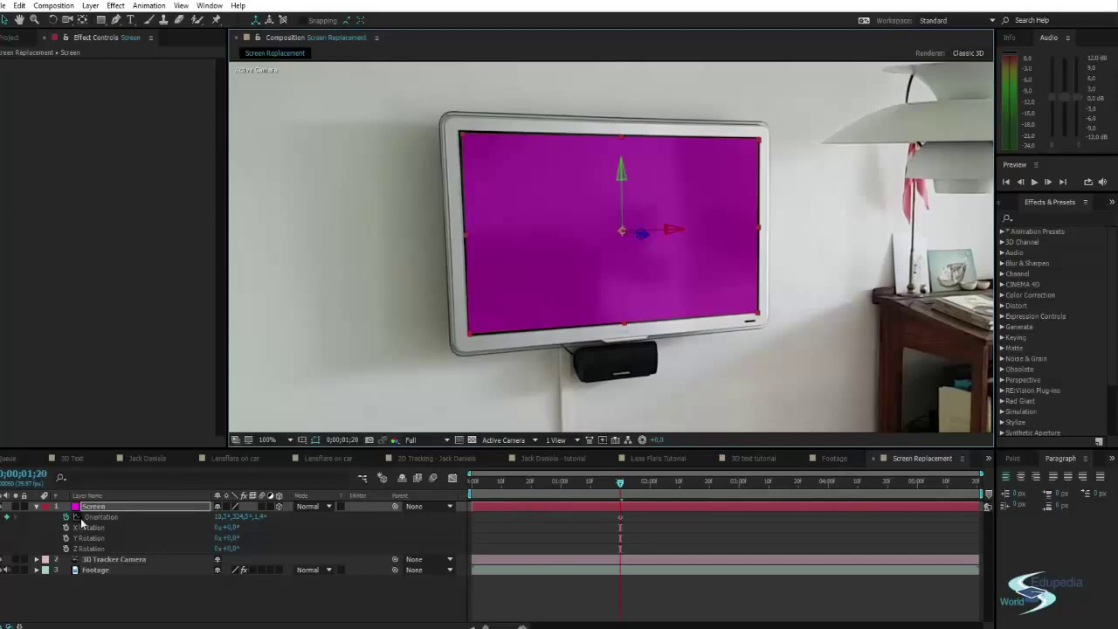
pyautogui.press('u')
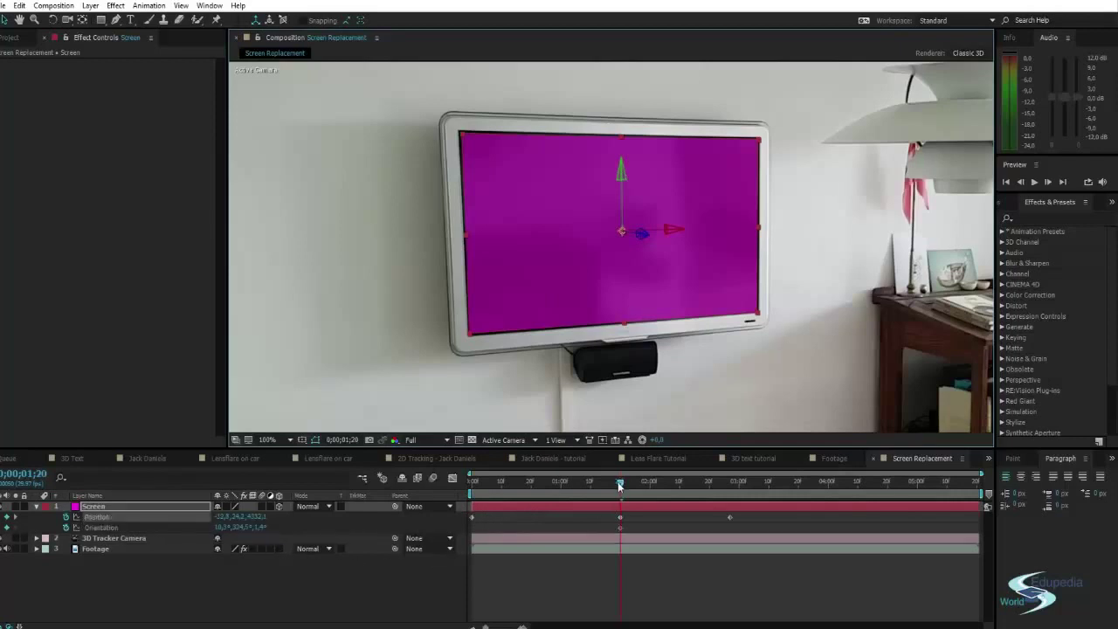
# At 0;00;03;21, add a scale keyframe to the Screen solid and reduce its horizontal scale to 98%
pyautogui.moveTo(619, 486); pyautogui.dragTo(799, 472)
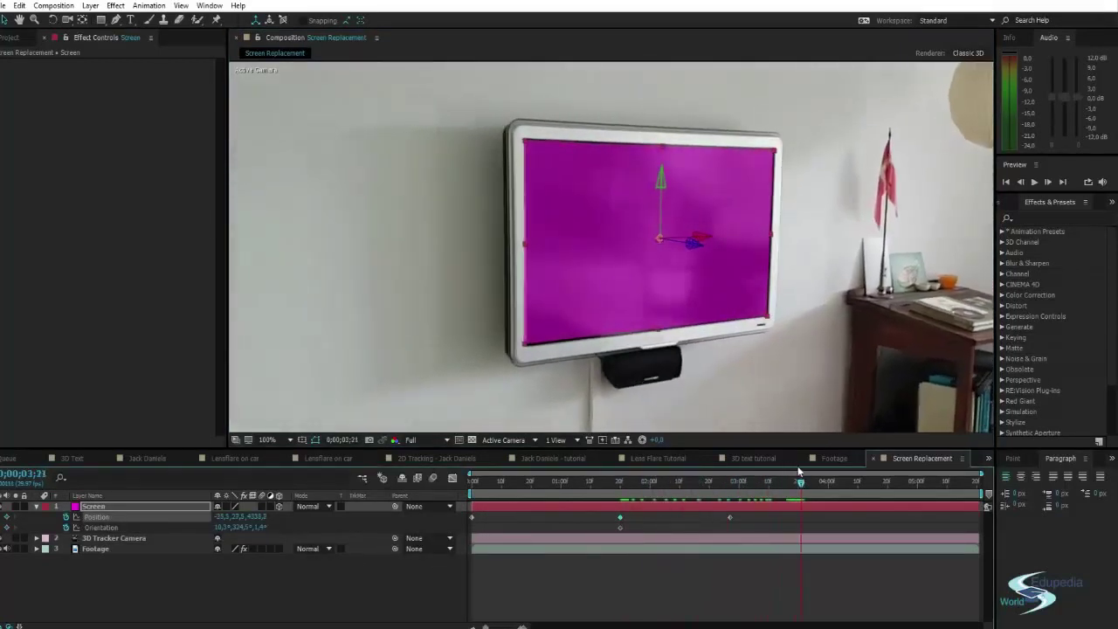
pyautogui.press('s')
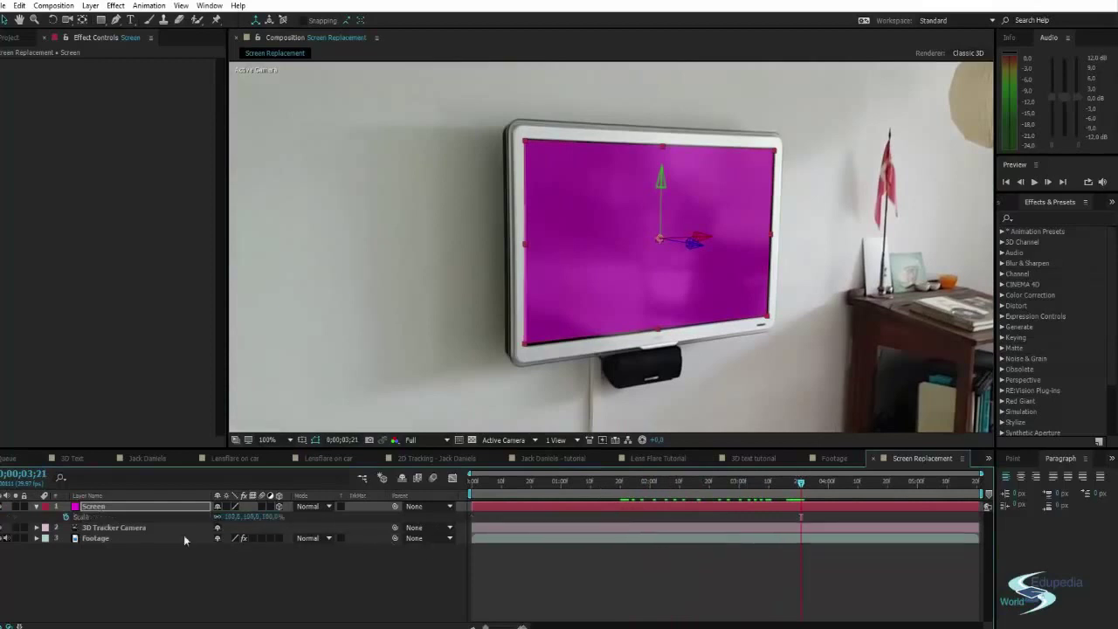
pyautogui.click(66, 516)
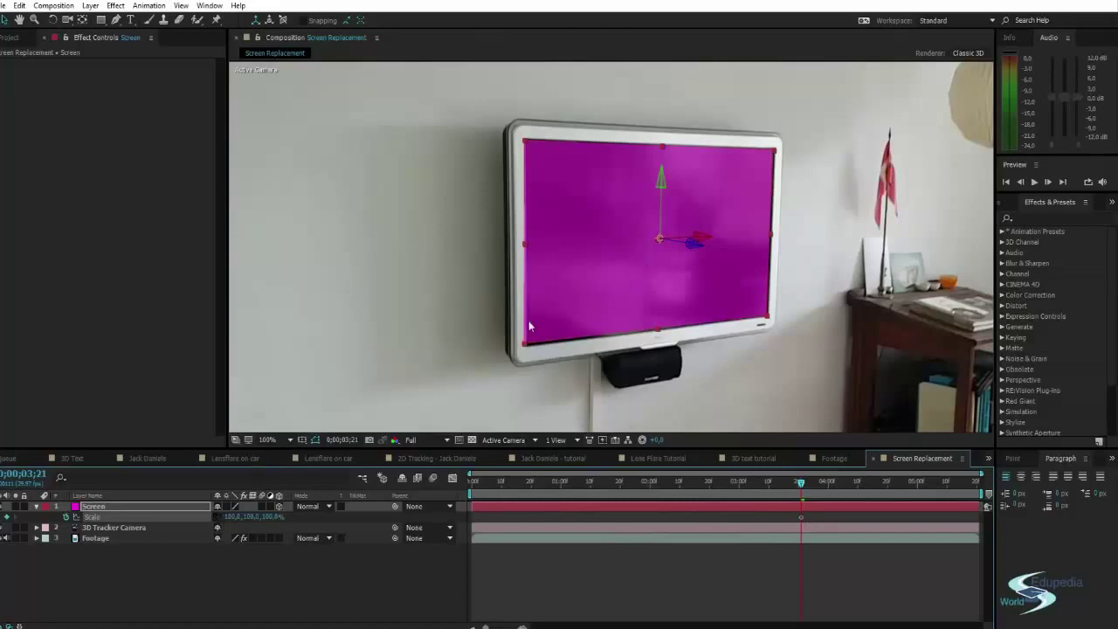
pyautogui.moveTo(252, 516); pyautogui.dragTo(231, 517)
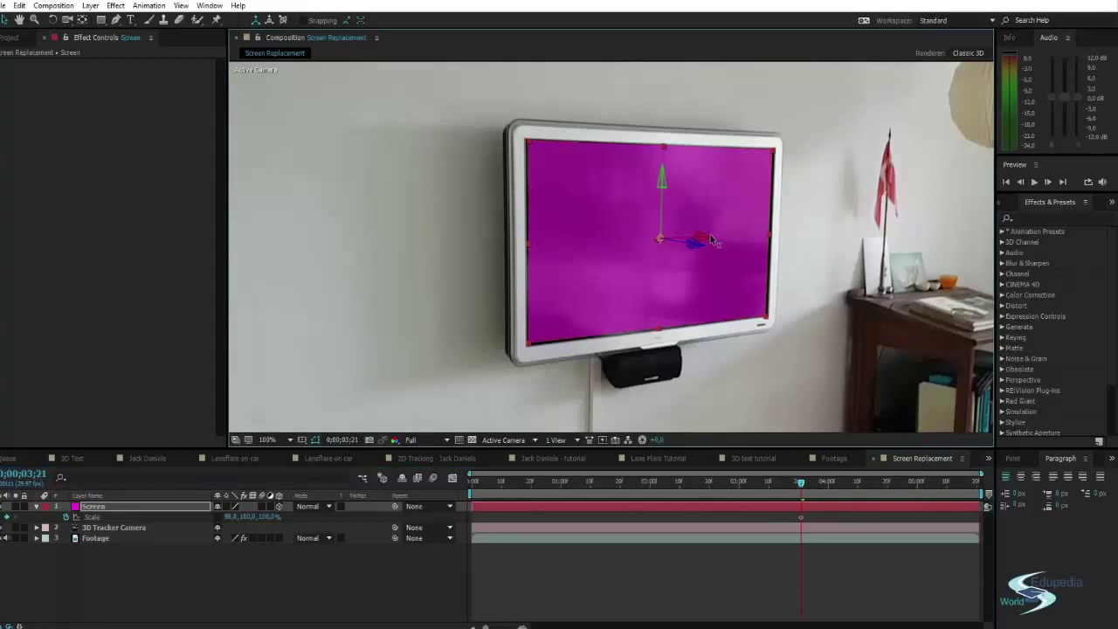
# At 0;00;00;00, set the Screen solid's scale to 100% as a starting scale keyframe
pyautogui.moveTo(801, 483); pyautogui.dragTo(317, 479)
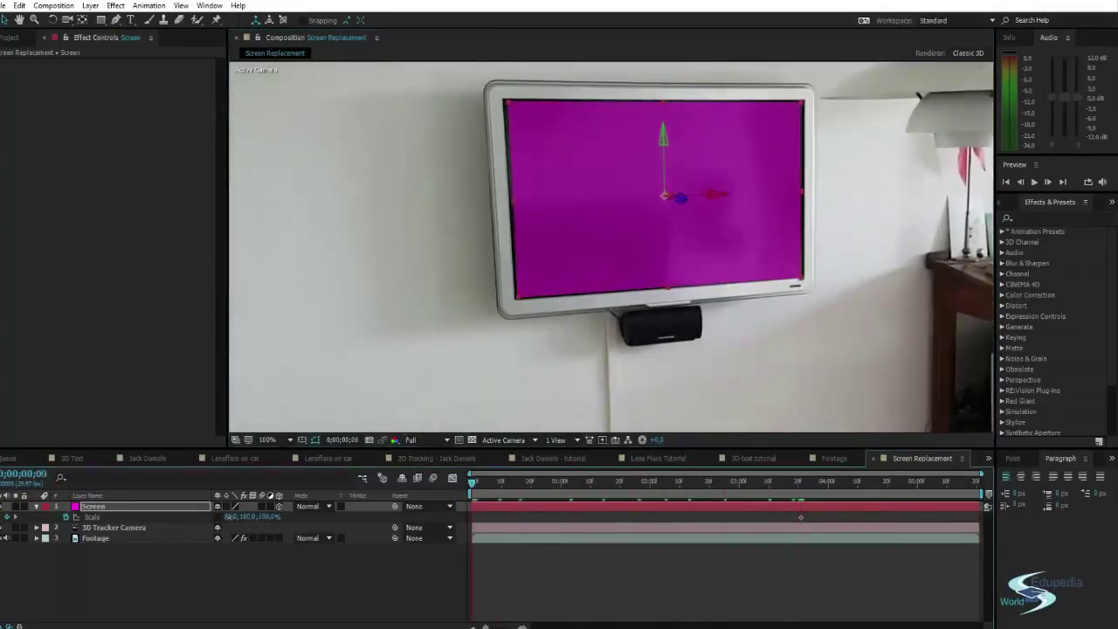
pyautogui.click(229, 516)
pyautogui.write('100')
pyautogui.press('Return')
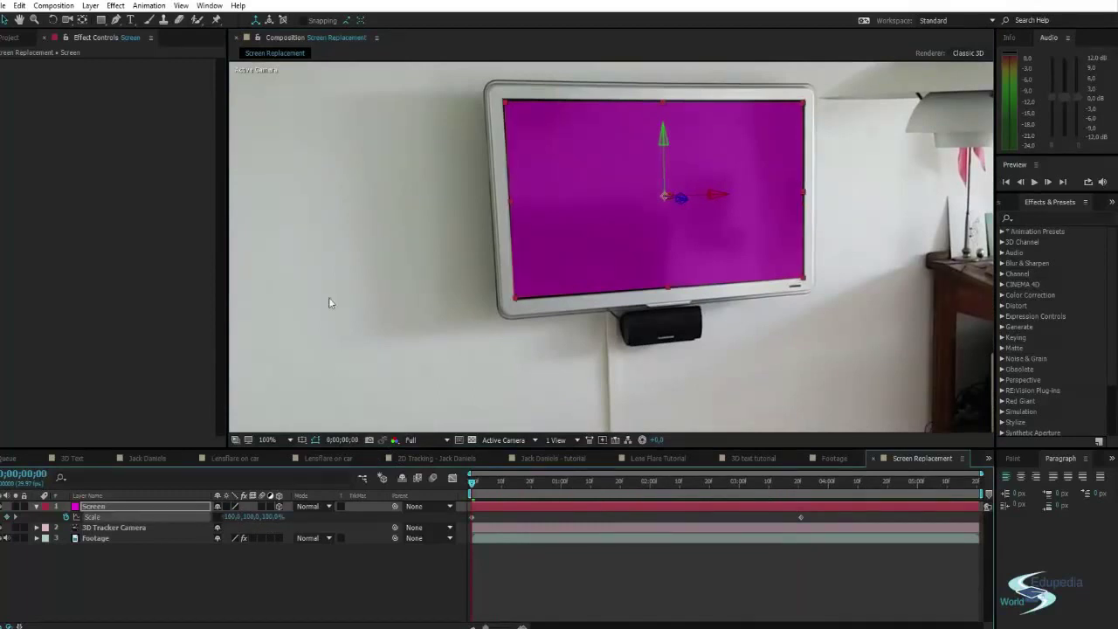
# Inspect the fit through to 0;00;05;20, and there shift the Screen solid slightly horizontally and down over the display
pyautogui.click(599, 406)
pyautogui.moveTo(474, 484); pyautogui.dragTo(781, 470)
pyautogui.moveTo(787, 474); pyautogui.dragTo(1069, 459)
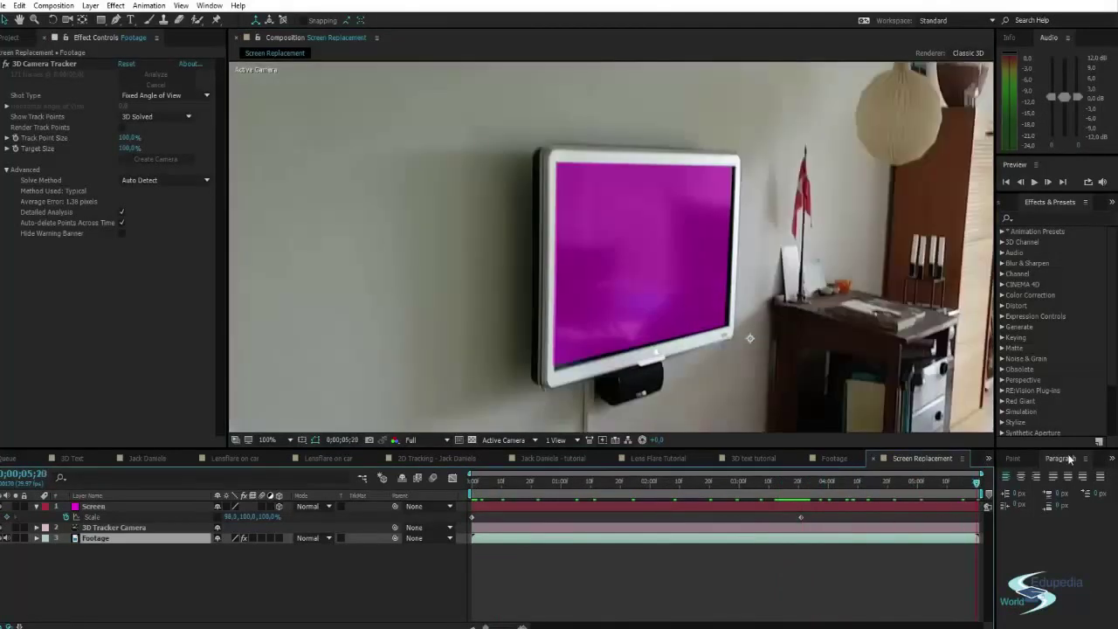
pyautogui.click(101, 505)
pyautogui.moveTo(683, 258); pyautogui.dragTo(687, 257)
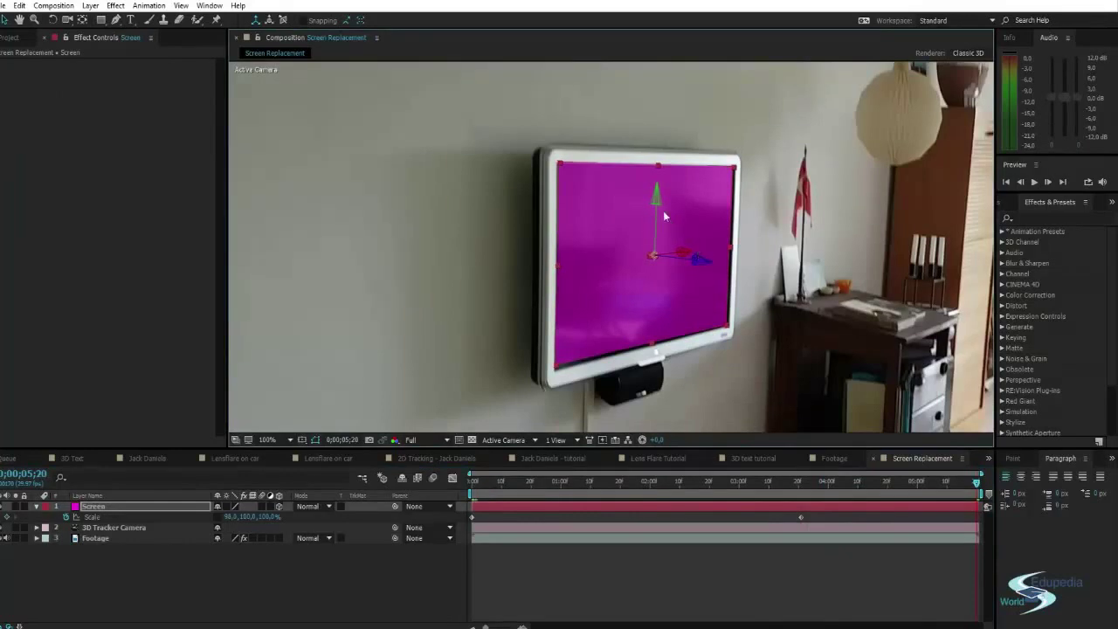
pyautogui.moveTo(655, 195); pyautogui.dragTo(655, 207)
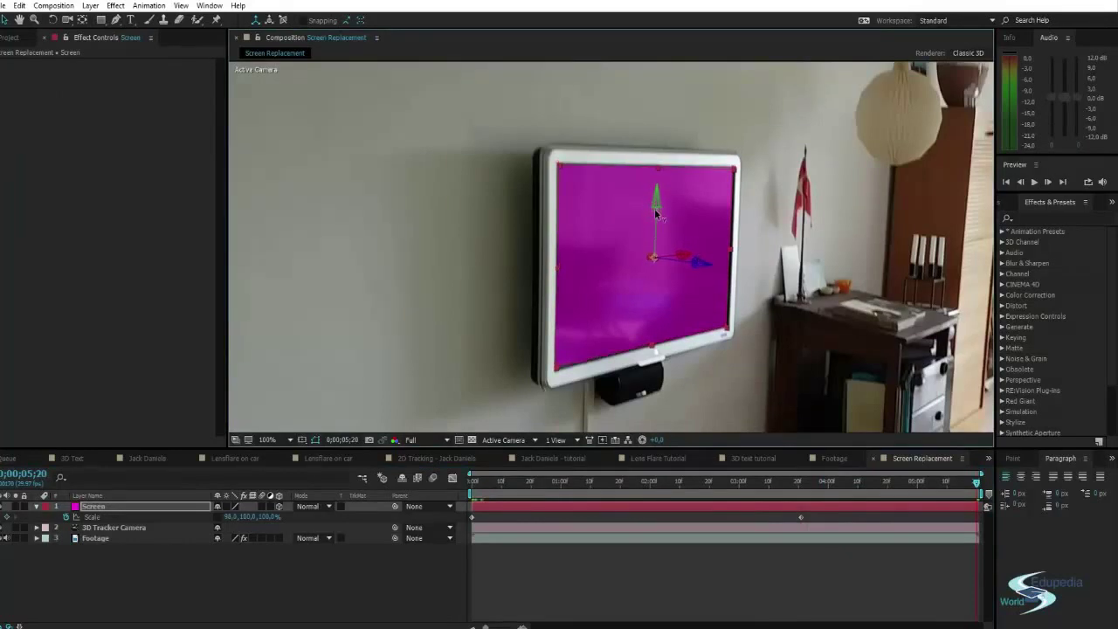
# At 0;00;05;20, rotate the Screen solid slightly to match the display's top edge in close-up
pyautogui.press('.')
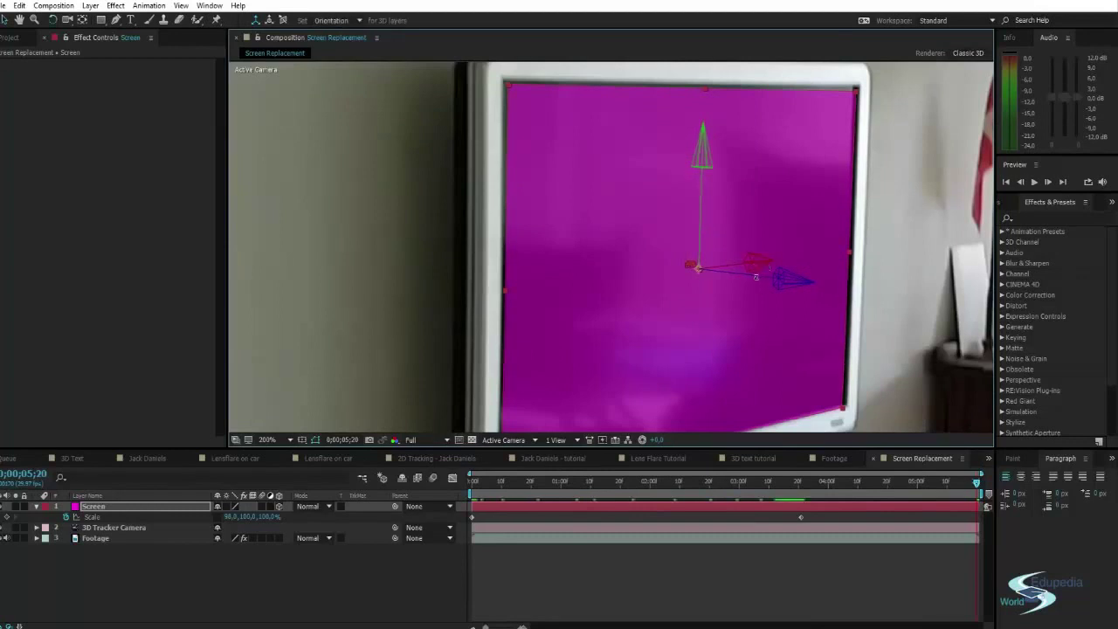
pyautogui.moveTo(754, 279); pyautogui.dragTo(757, 276)
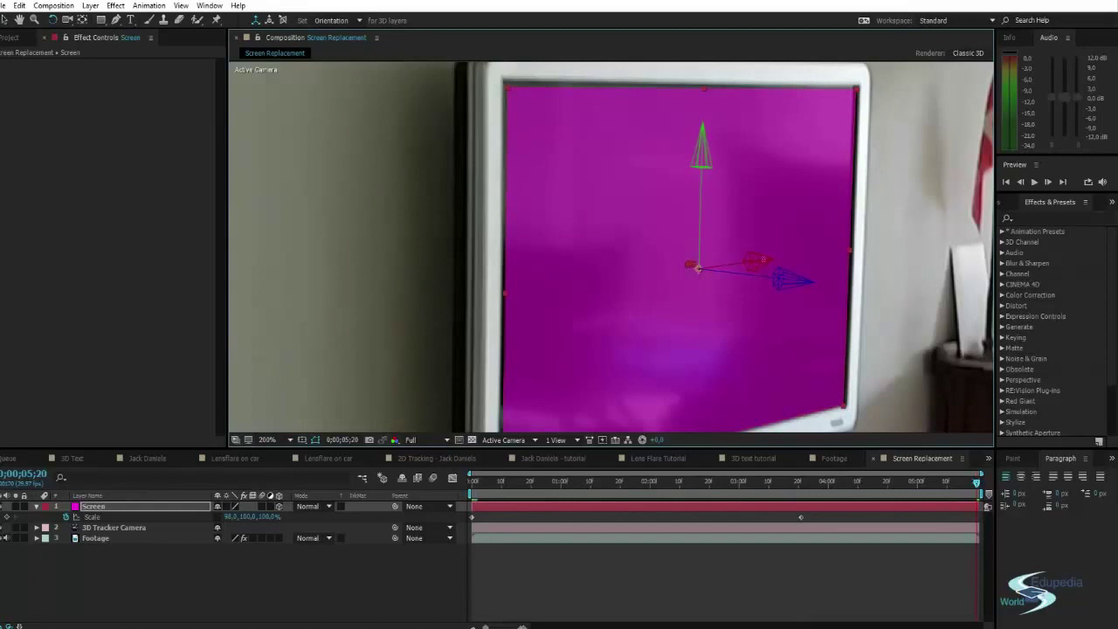
pyautogui.press(',')
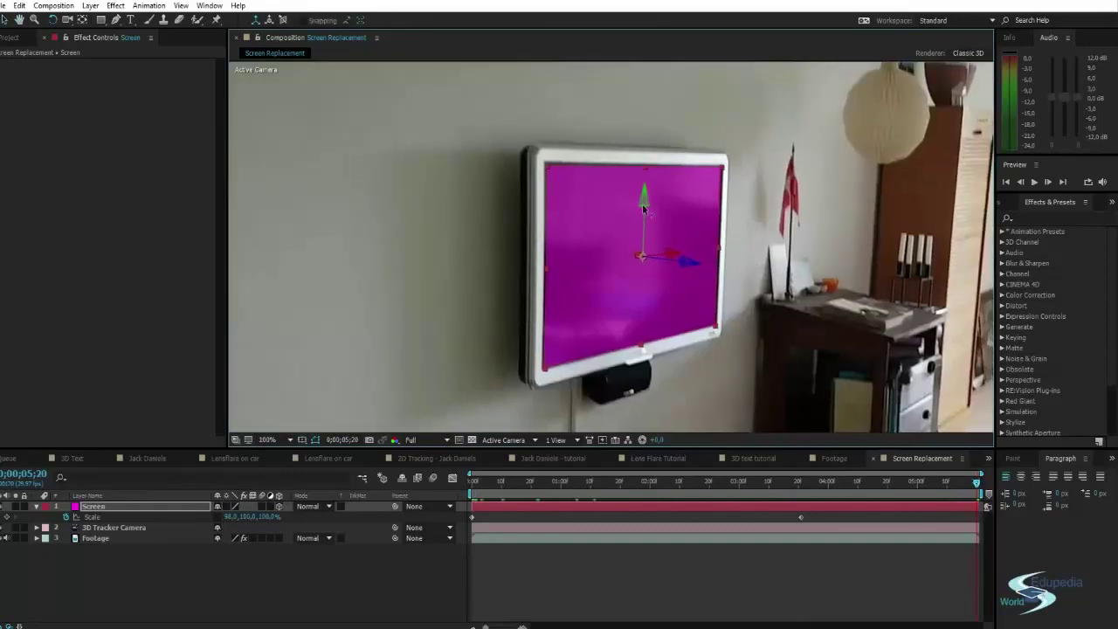
# Preview the Screen solid's fit throughout the shot and mute the Footage layer's audio
pyautogui.click(458, 206)
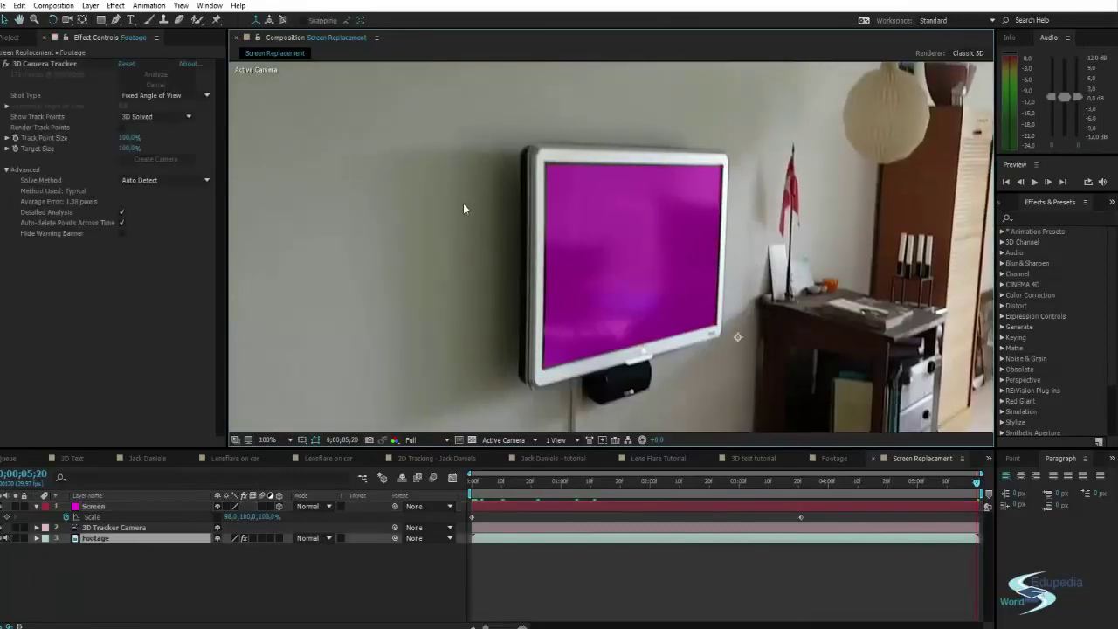
pyautogui.press(',')
pyautogui.press('space')
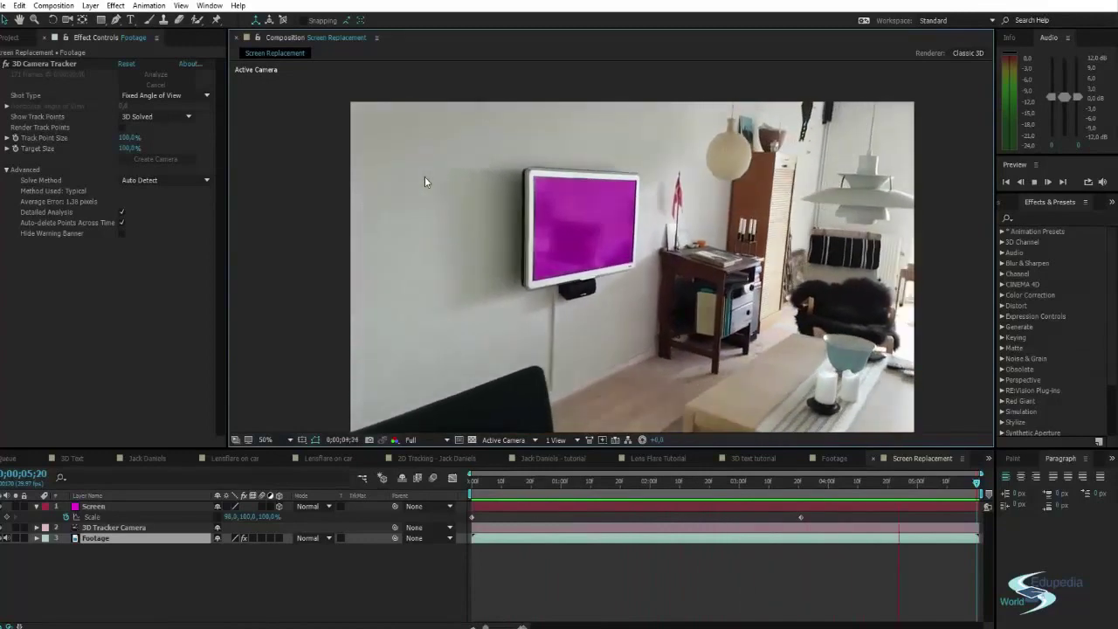
pyautogui.click(5, 539)
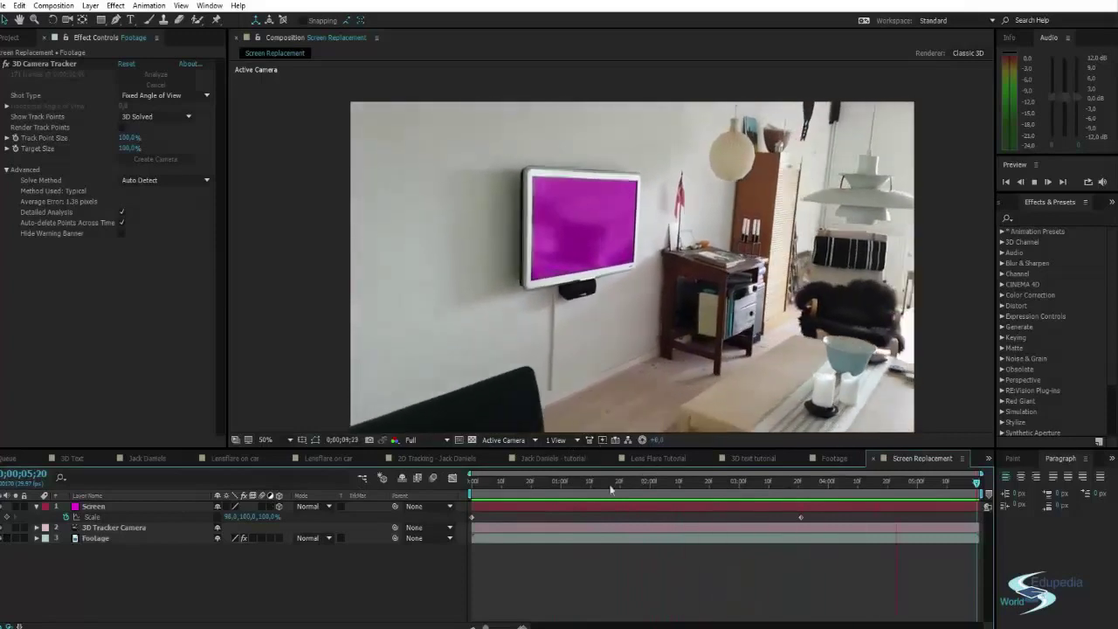
pyautogui.click(582, 482)
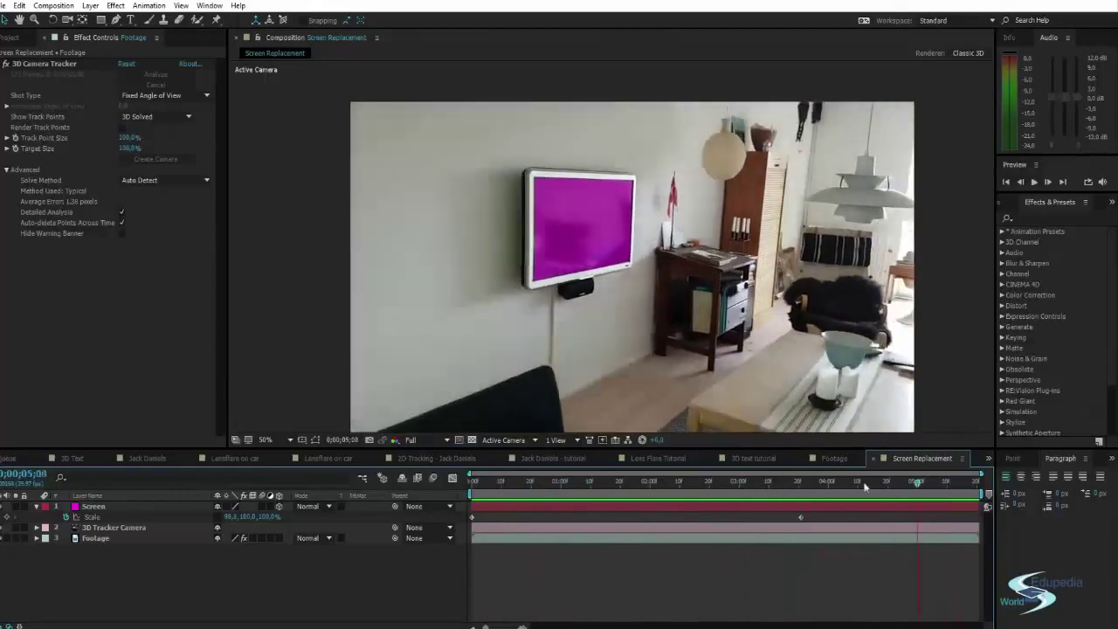
pyautogui.moveTo(864, 486); pyautogui.dragTo(495, 483)
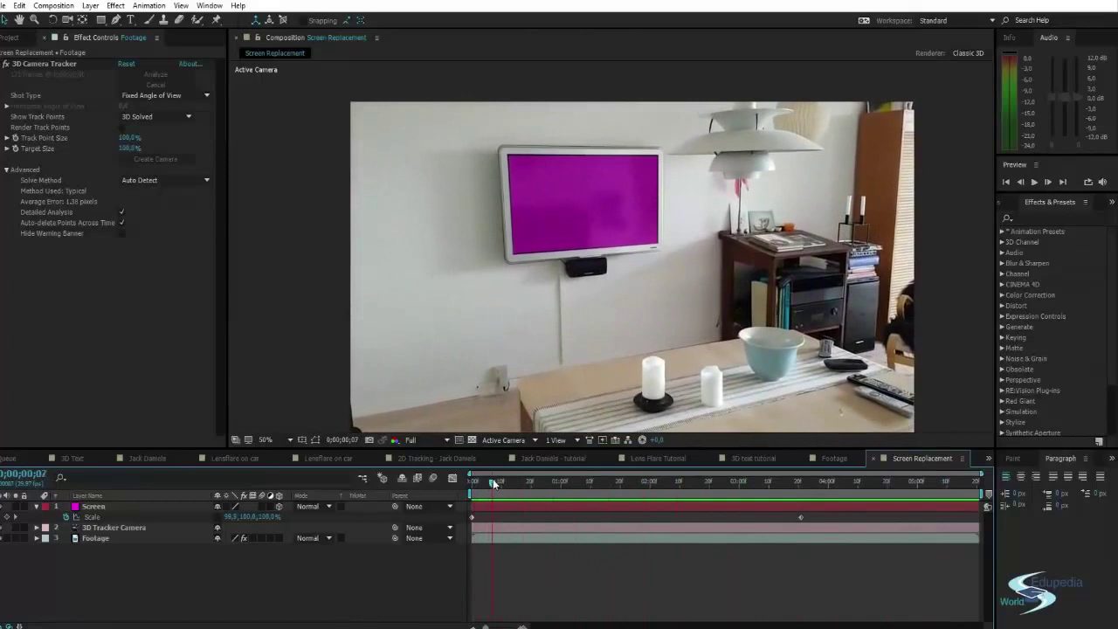
# Pre-compose the Screen layer as "Screen Image", leaving all attributes in Screen Replacement
pyautogui.click(35, 507)
pyautogui.click(93, 507)
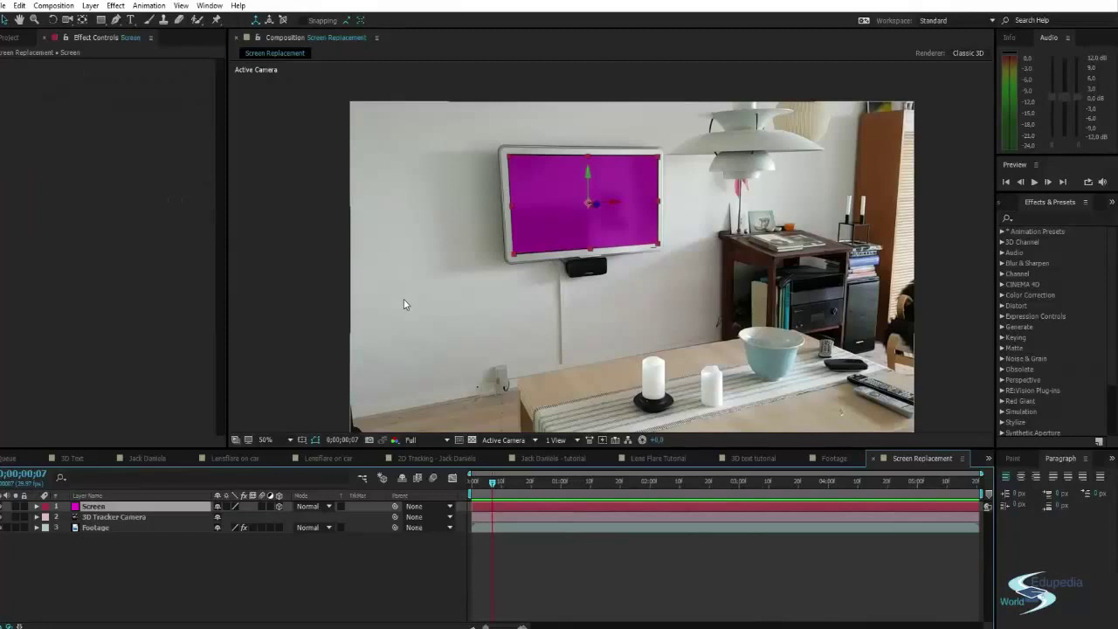
pyautogui.hotkey('ctrl', 'shift', 'c')
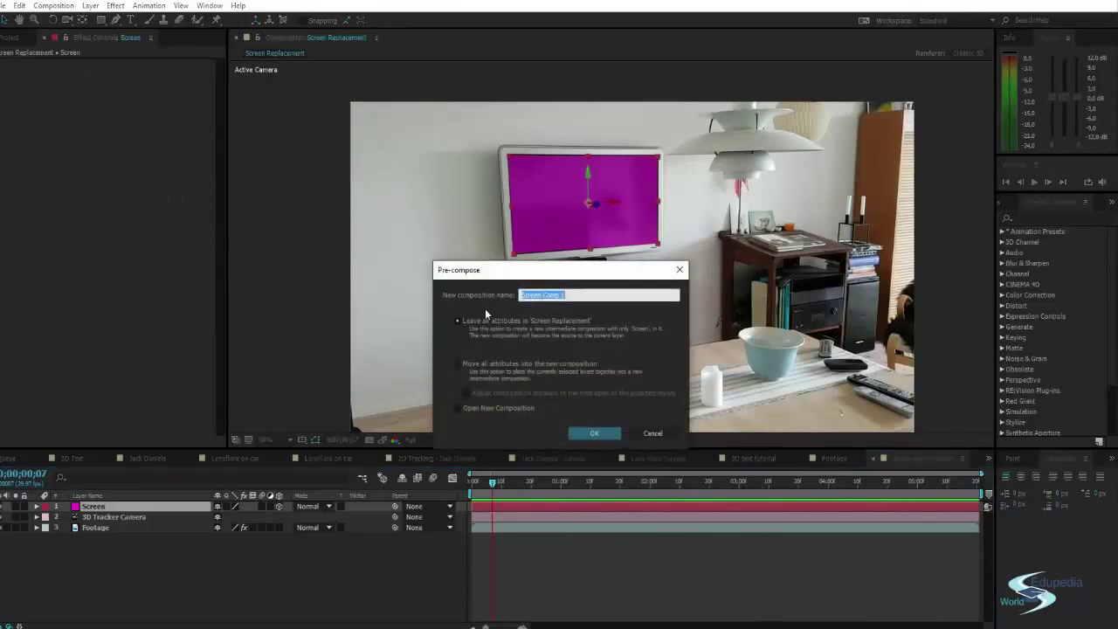
pyautogui.write('Sc')
pyautogui.moveTo(528, 286); pyautogui.dragTo(744, 296)
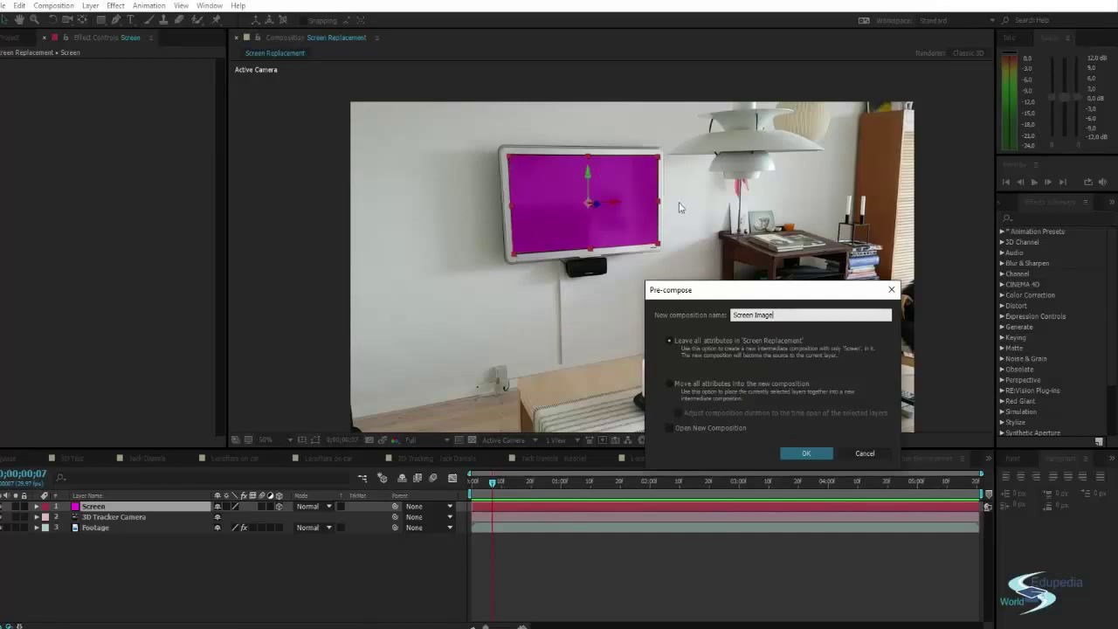
pyautogui.click(814, 457)
pyautogui.click(116, 547)
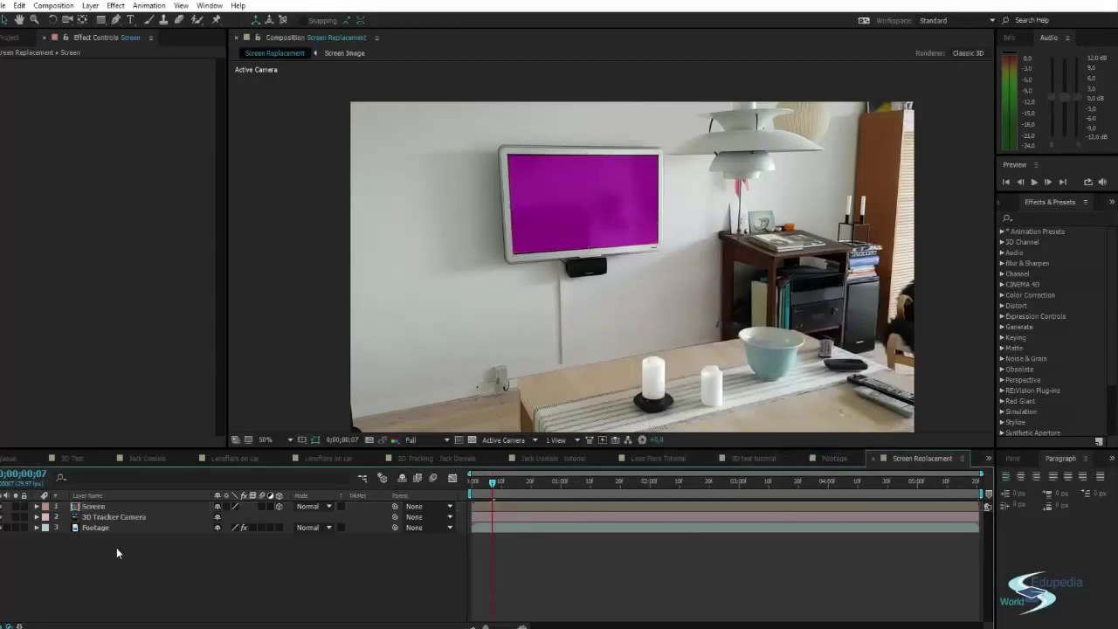
# Open the Screen Image composition nested in the Screen layer and bring its whole frame into view
pyautogui.click(104, 509)
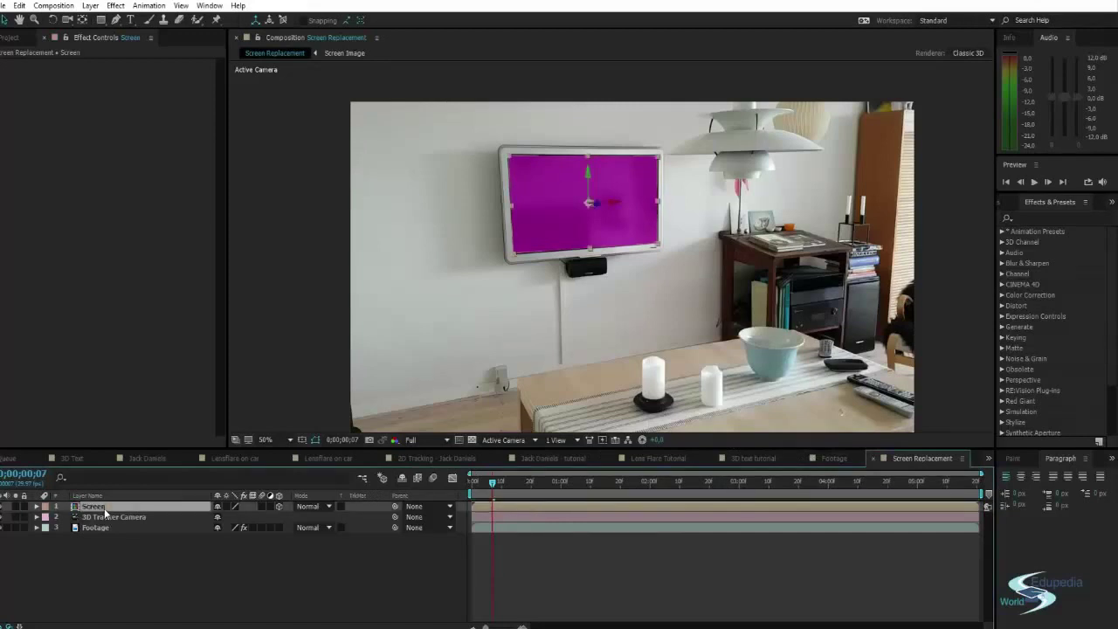
pyautogui.doubleClick(105, 509)
pyautogui.press(',')
pyautogui.press(',')
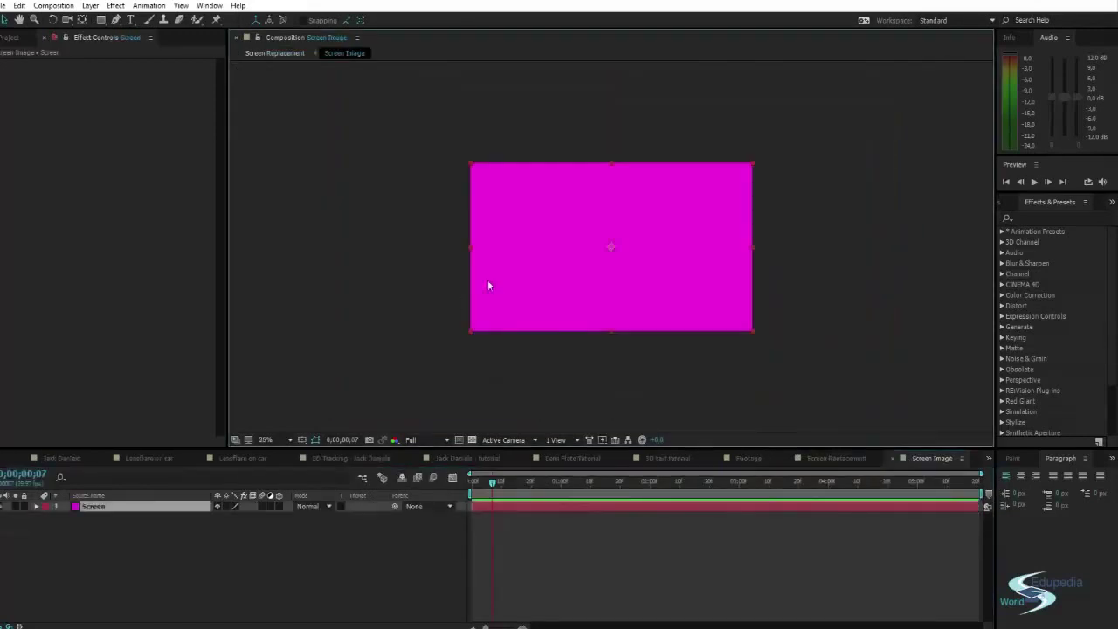
pyautogui.moveTo(545, 218)
pyautogui.mouseDown()
pyautogui.moveTo(542, 237)
pyautogui.moveTo(536, 222)
pyautogui.mouseUp()
pyautogui.click(382, 252)
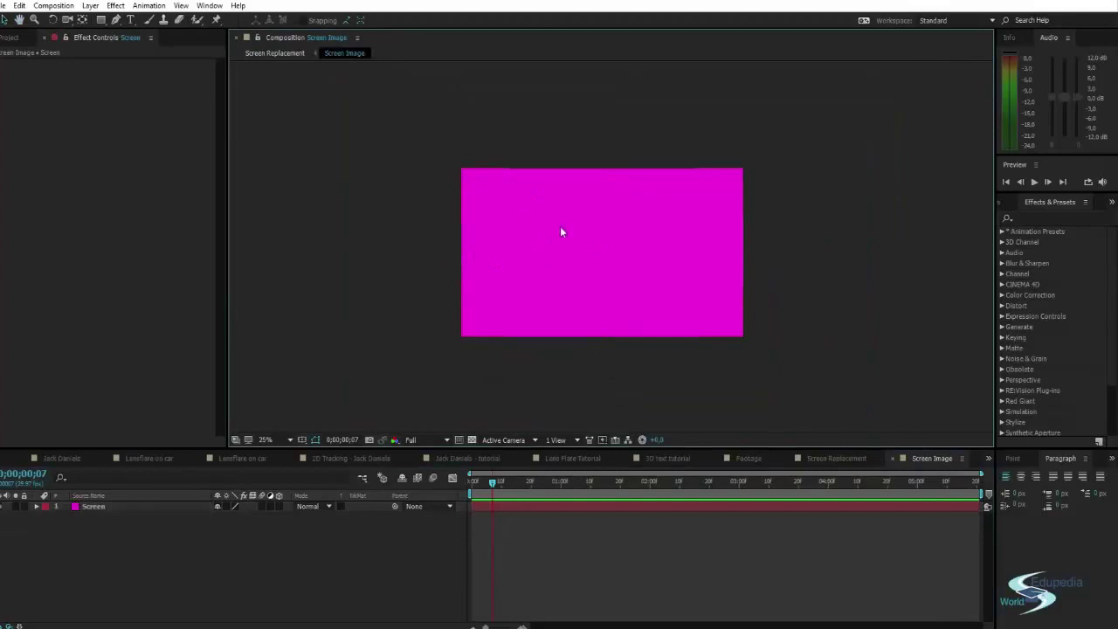
# Shrink the magenta solid in Screen Image, check its effect on the TV in Screen Replacement, and undo the scaling
pyautogui.press('.')
pyautogui.click(732, 192)
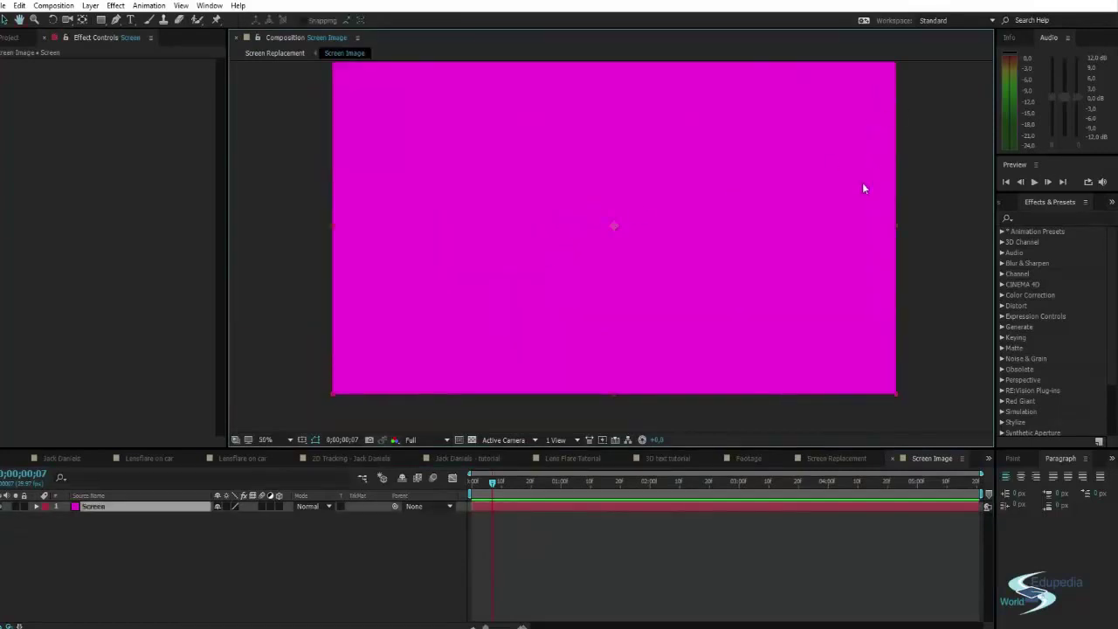
pyautogui.press(',')
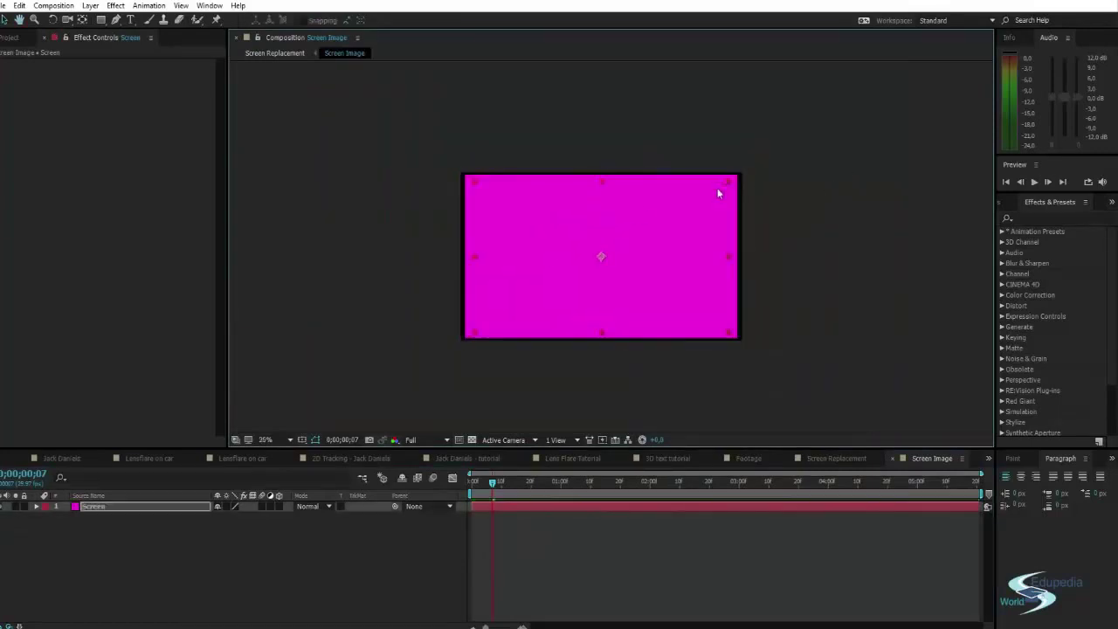
pyautogui.moveTo(717, 192); pyautogui.dragTo(667, 229)
pyautogui.click(834, 459)
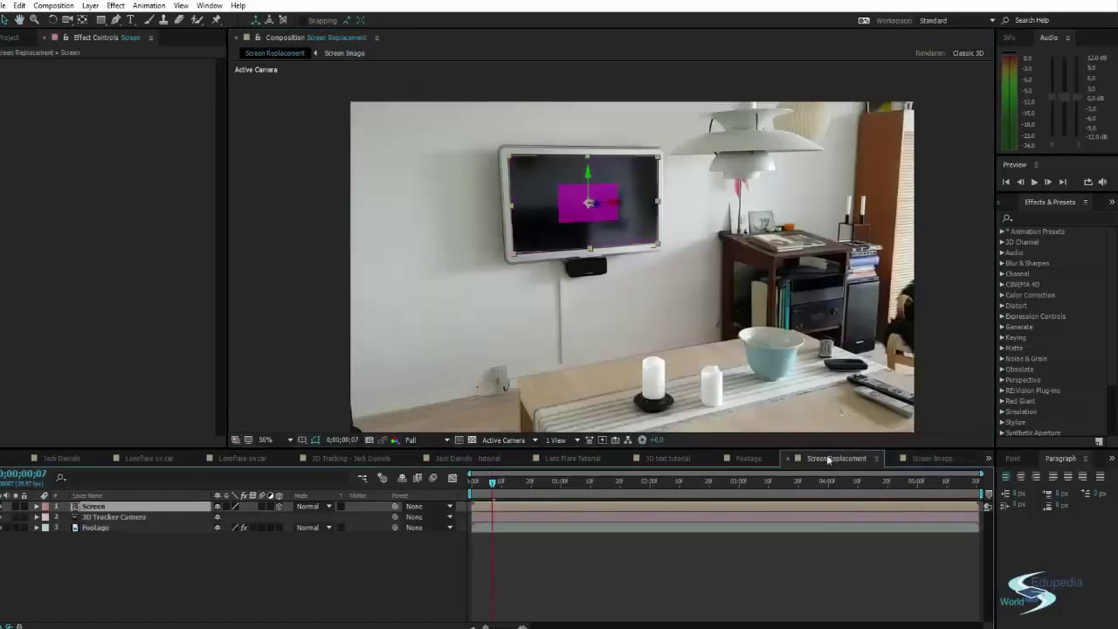
pyautogui.click(928, 458)
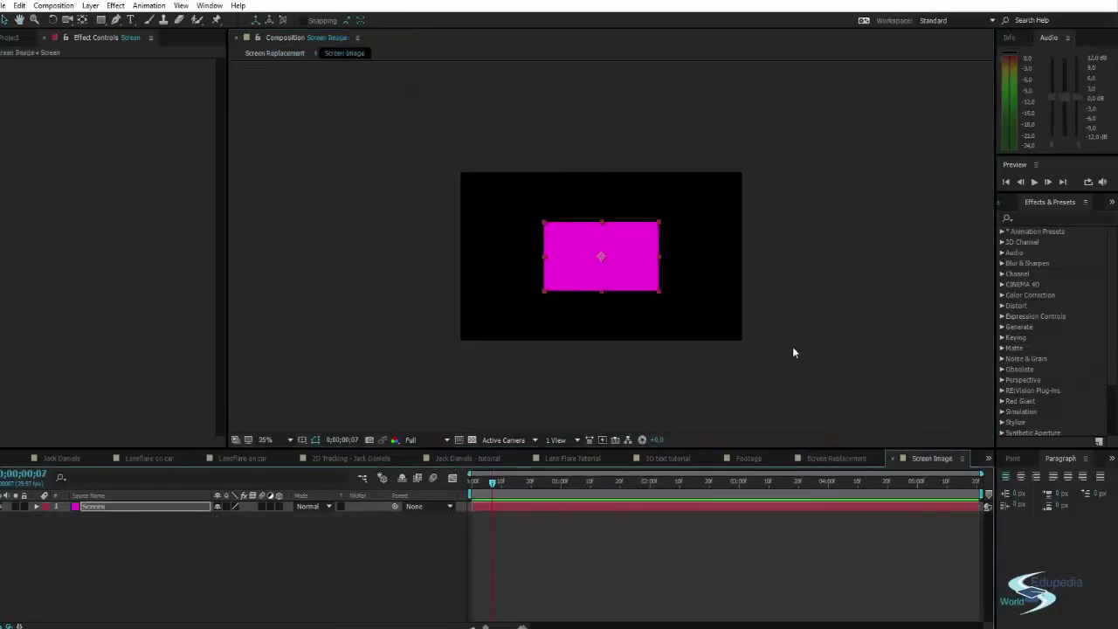
pyautogui.hotkey('ctrl', 'z')
# Delete the magenta Screen solid from the Screen Image composition
pyautogui.click(841, 312)
pyautogui.click(661, 260)
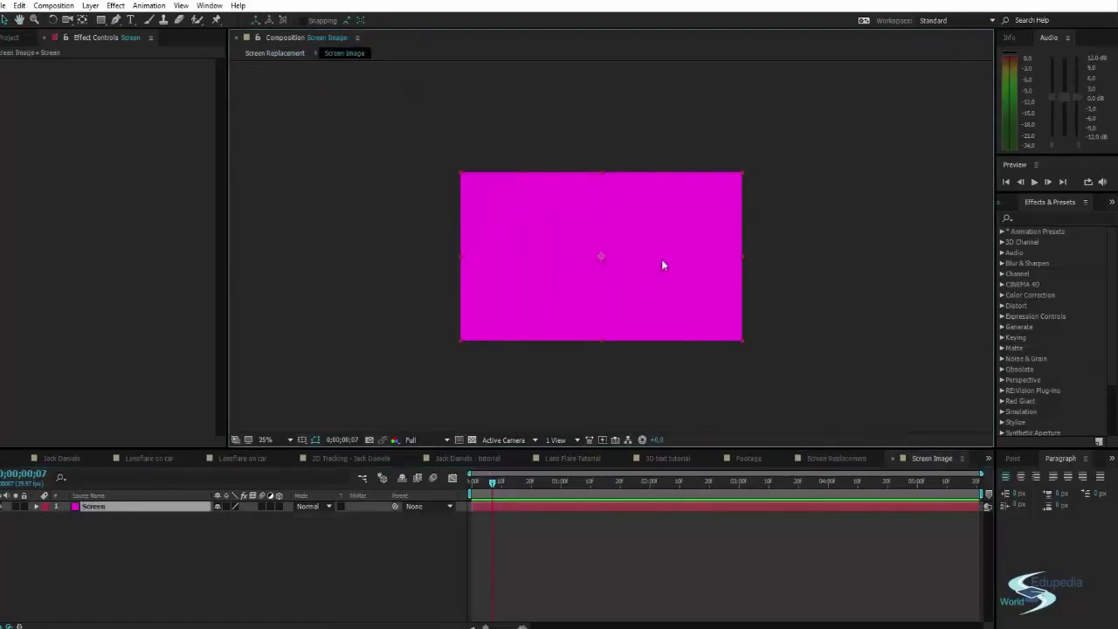
pyautogui.press('Delete')
# Open Adding Effects.m4v from the project and set its in point at 0;07;39;03, on the flower footage
pyautogui.click(5, 38)
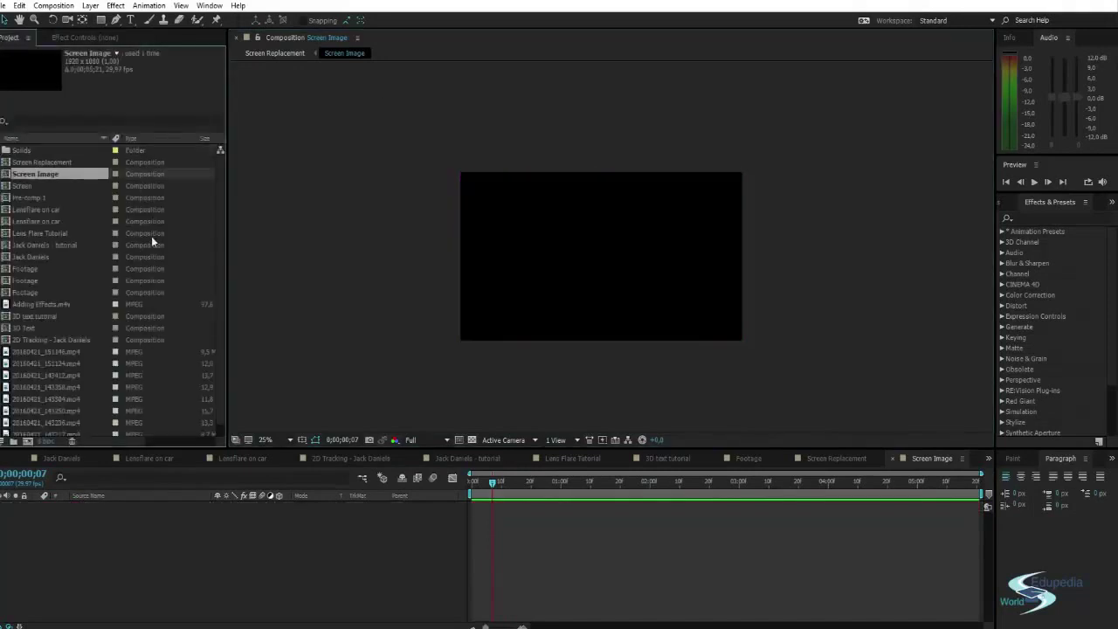
pyautogui.click(40, 305)
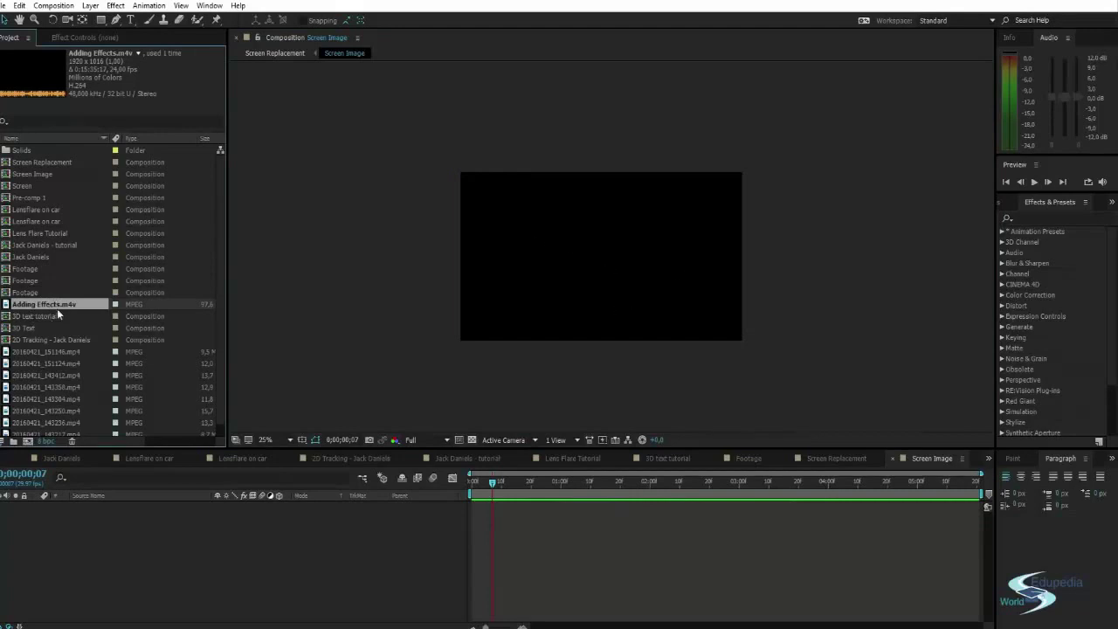
pyautogui.doubleClick(49, 305)
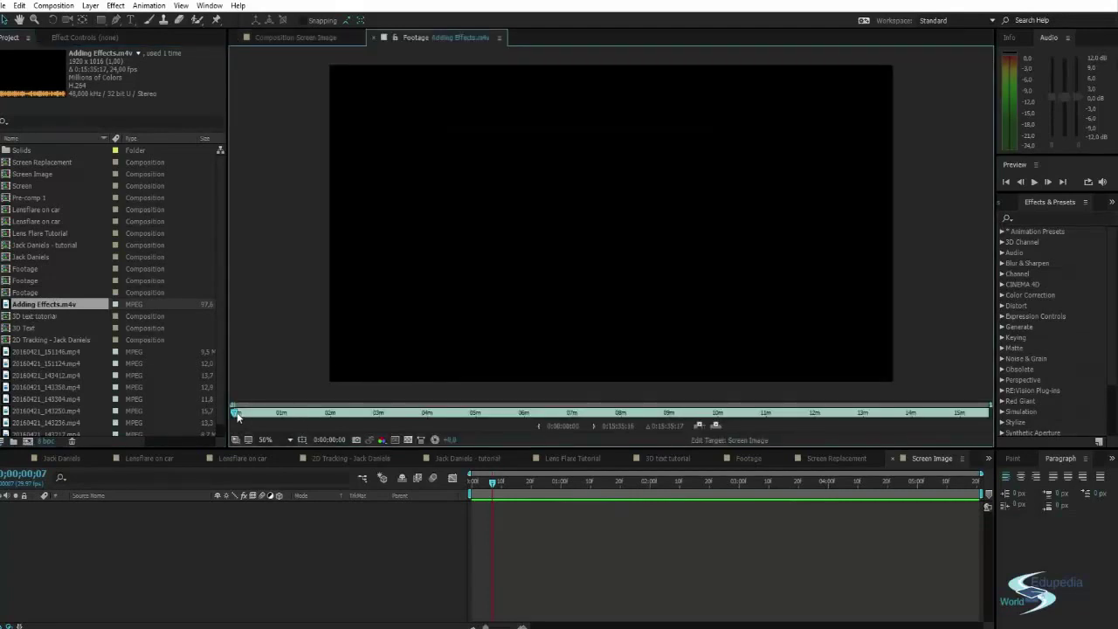
pyautogui.moveTo(236, 415); pyautogui.dragTo(605, 412)
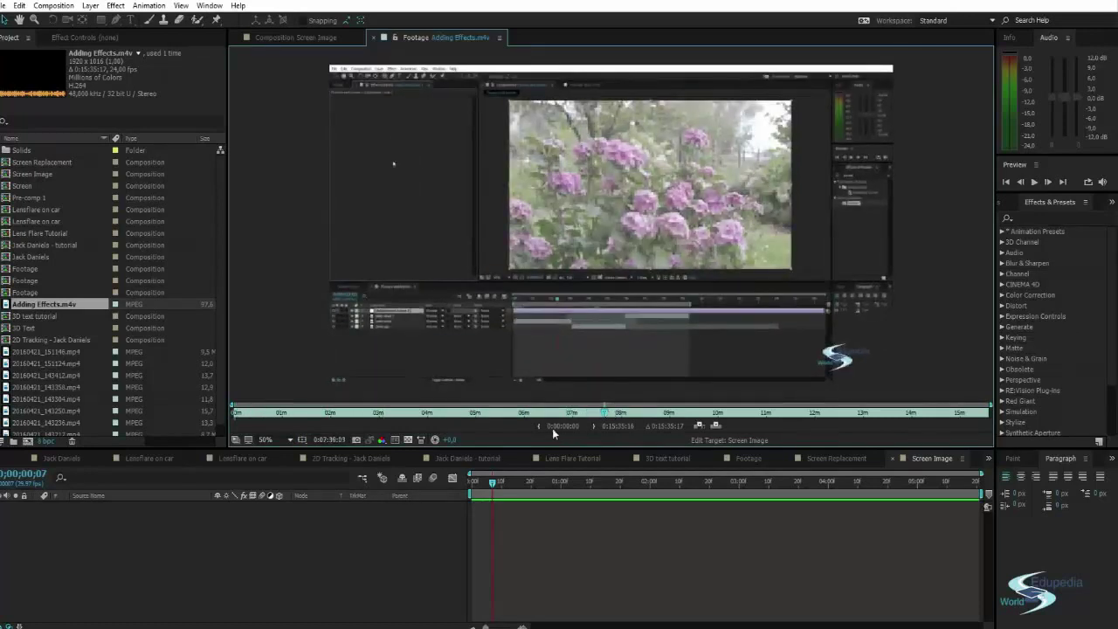
pyautogui.click(538, 425)
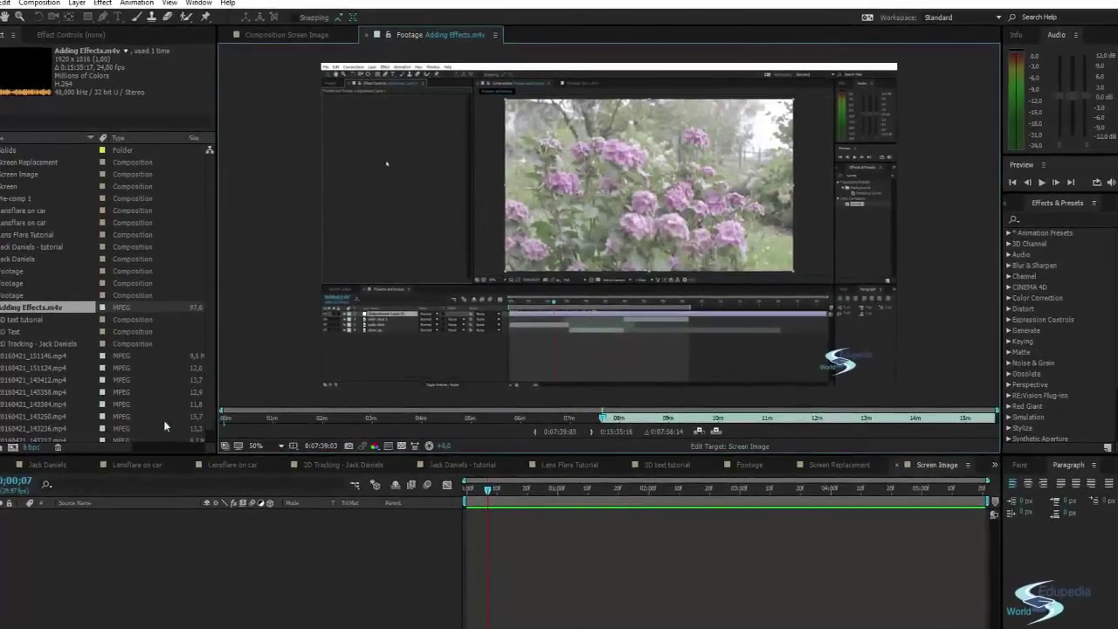
# Add the trimmed Adding Effects.m4v clip to the Screen Image composition and check its playback up to 0;00;00;15
pyautogui.click(275, 31)
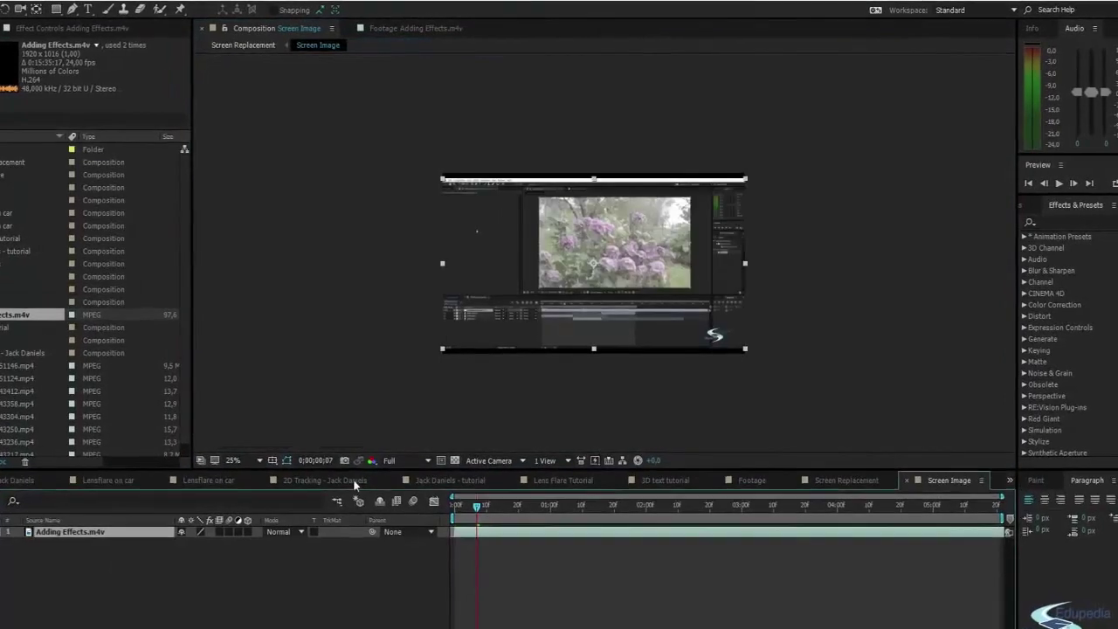
pyautogui.click(376, 340)
pyautogui.moveTo(478, 507); pyautogui.dragTo(513, 529)
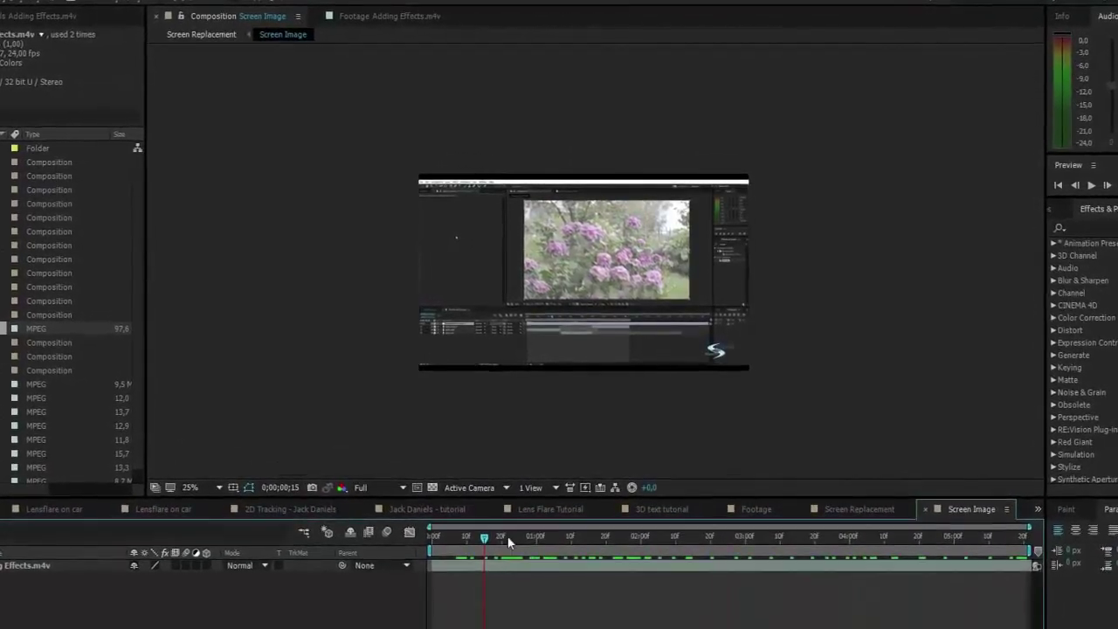
# In Screen Replacement, scrub through the shot and examine the replaced TV image's edges in close-up at 0;00;00;00
pyautogui.click(860, 508)
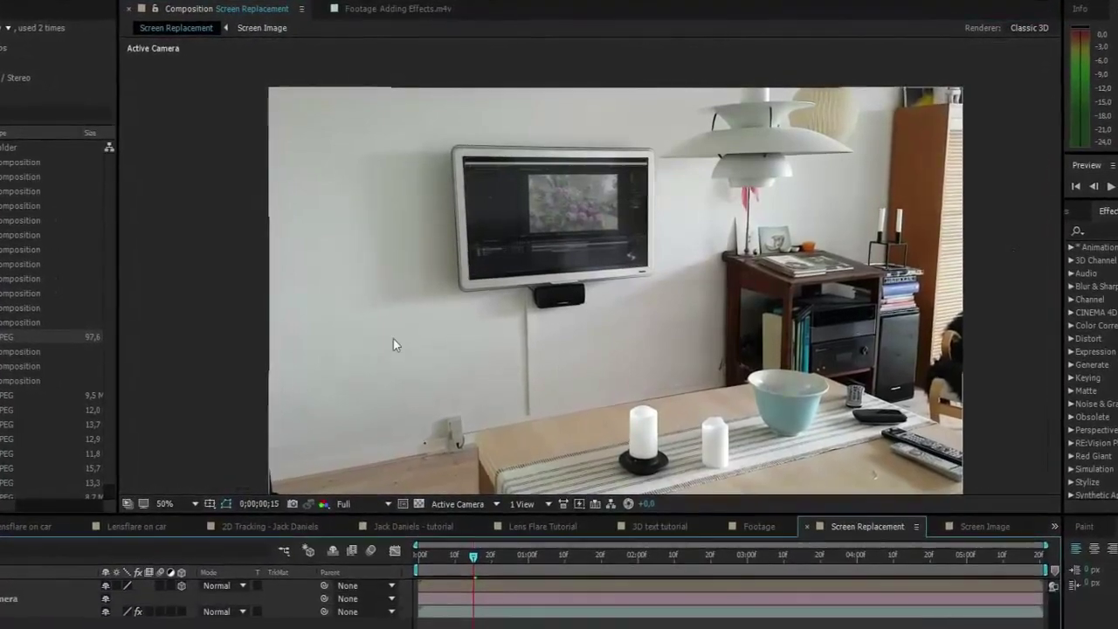
pyautogui.moveTo(470, 566); pyautogui.dragTo(1017, 561)
pyautogui.press('space')
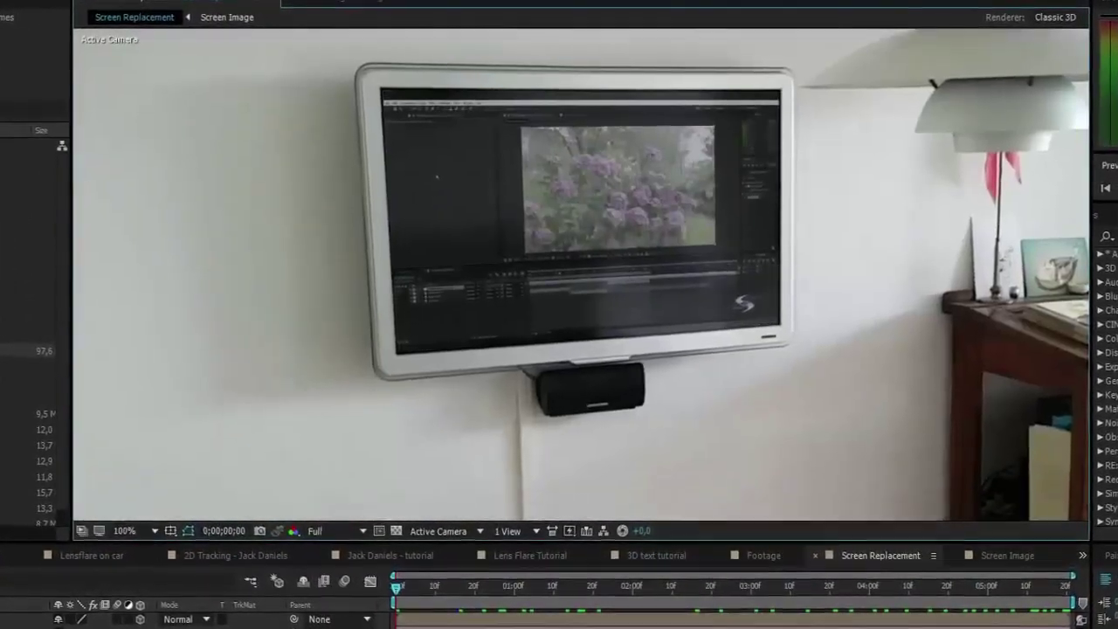
pyautogui.click(26, 619)
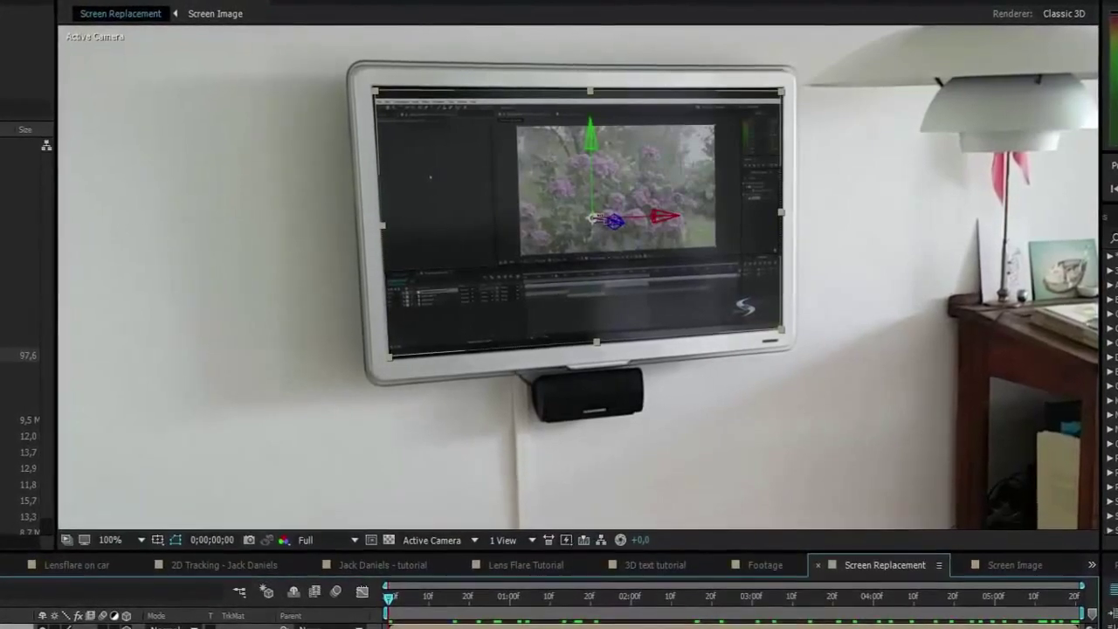
pyautogui.hotkey('ctrl', 'shift', 'a')
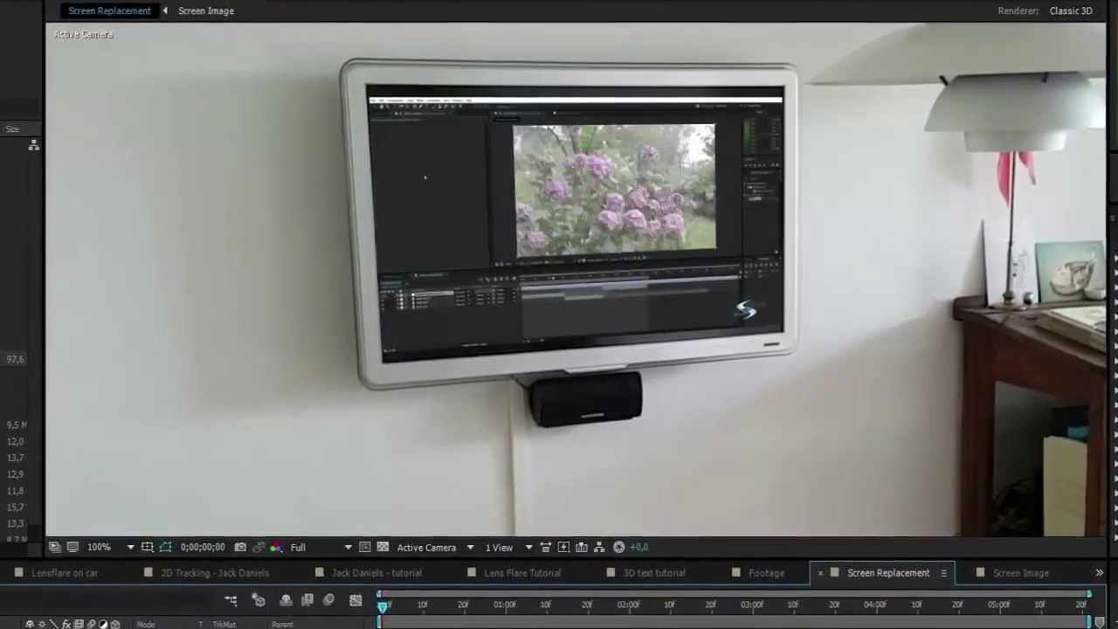
pyautogui.scroll(-1, 373, 363)
pyautogui.moveTo(359, 334); pyautogui.dragTo(404, 318)
pyautogui.scroll(3, 465, 257)
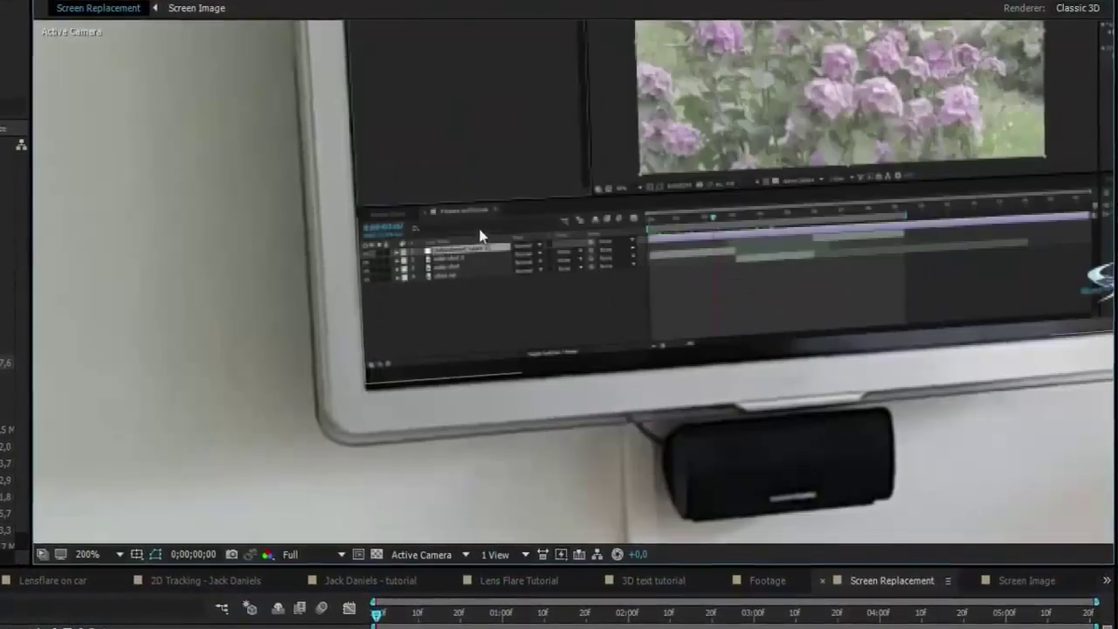
pyautogui.scroll(2, 363, 354)
pyautogui.scroll(-4, 362, 355)
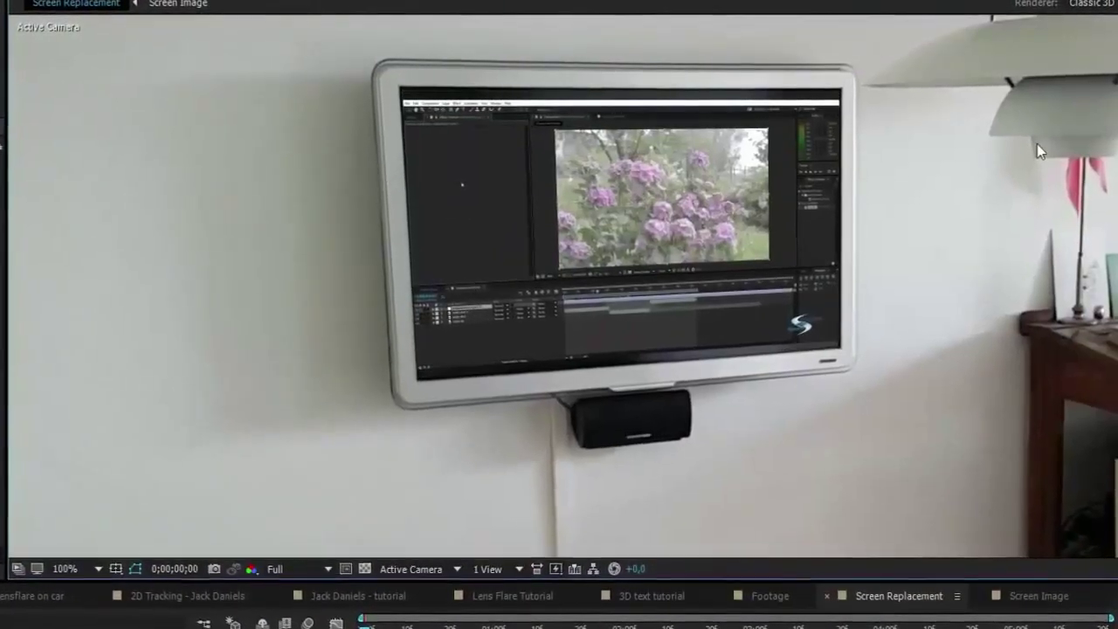
# Play the shot to 0;00;03;03 and examine the TV image's border against the frame in close-up
pyautogui.press('space')
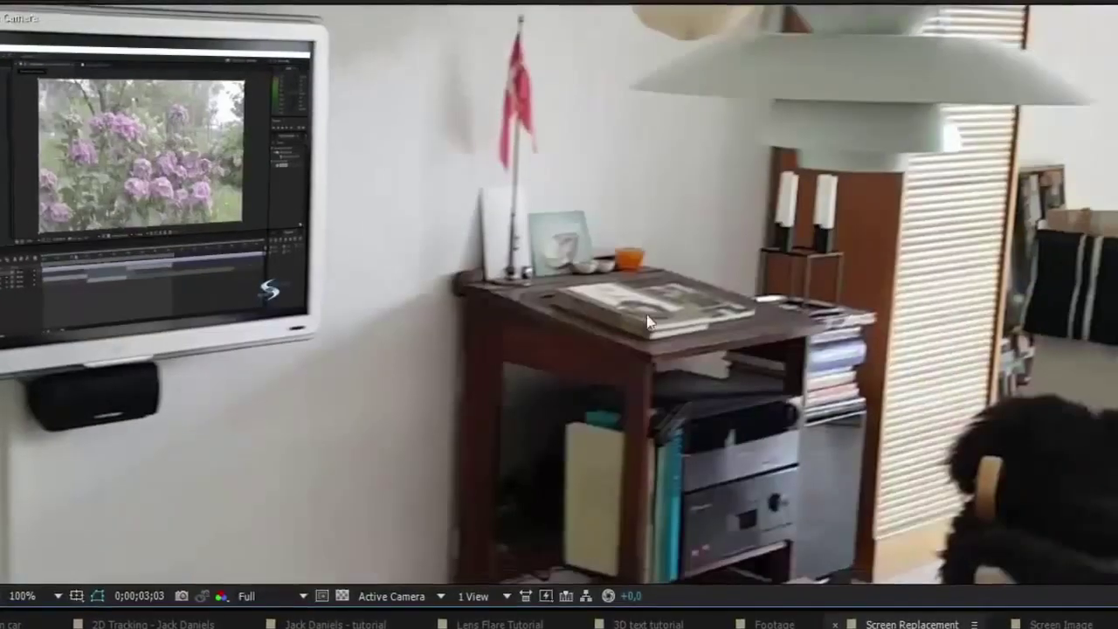
pyautogui.scroll(3, 647, 315)
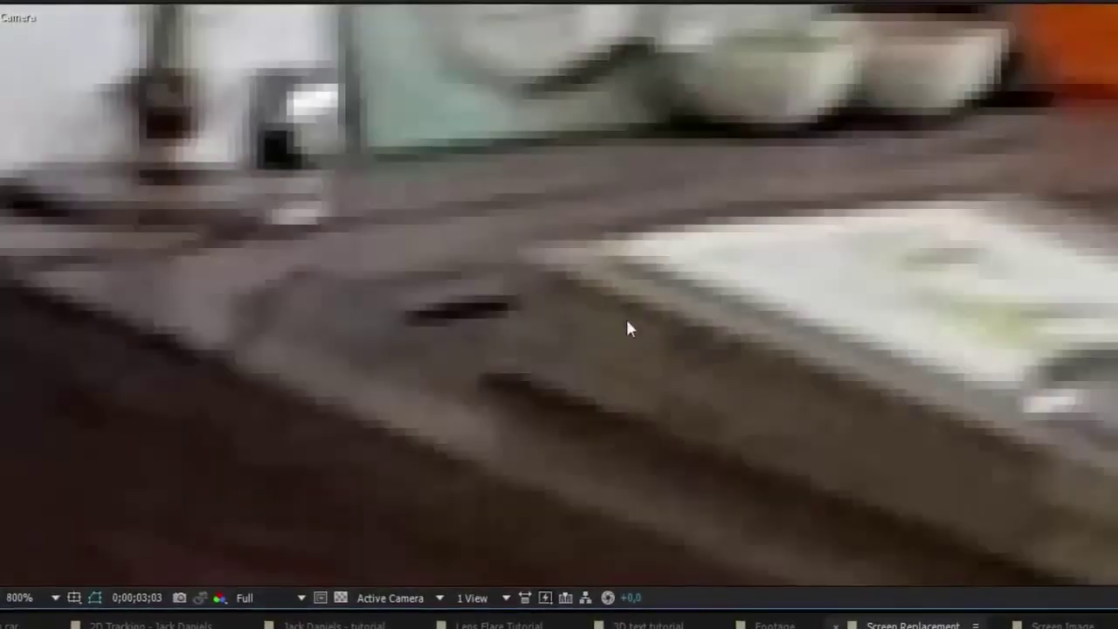
pyautogui.moveTo(626, 317); pyautogui.dragTo(635, 359)
pyautogui.scroll(-2, 659, 167)
pyautogui.moveTo(757, 444); pyautogui.dragTo(404, 356)
pyautogui.scroll(3, 469, 262)
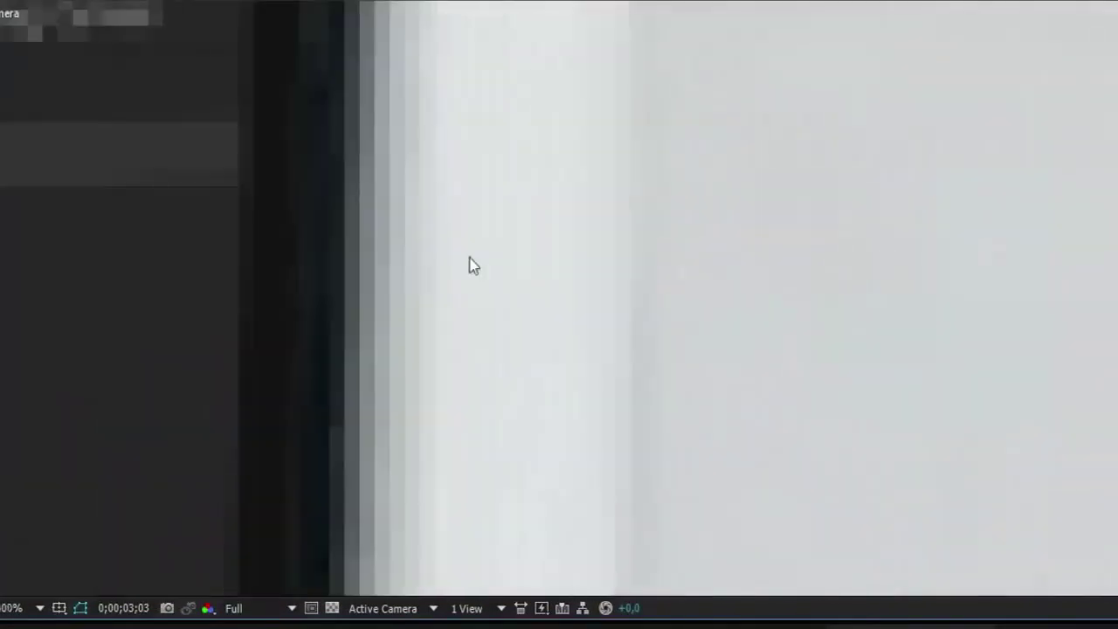
pyautogui.moveTo(255, 260); pyautogui.dragTo(839, 462)
pyautogui.scroll(-2, 666, 354)
pyautogui.moveTo(552, 242); pyautogui.dragTo(806, 403)
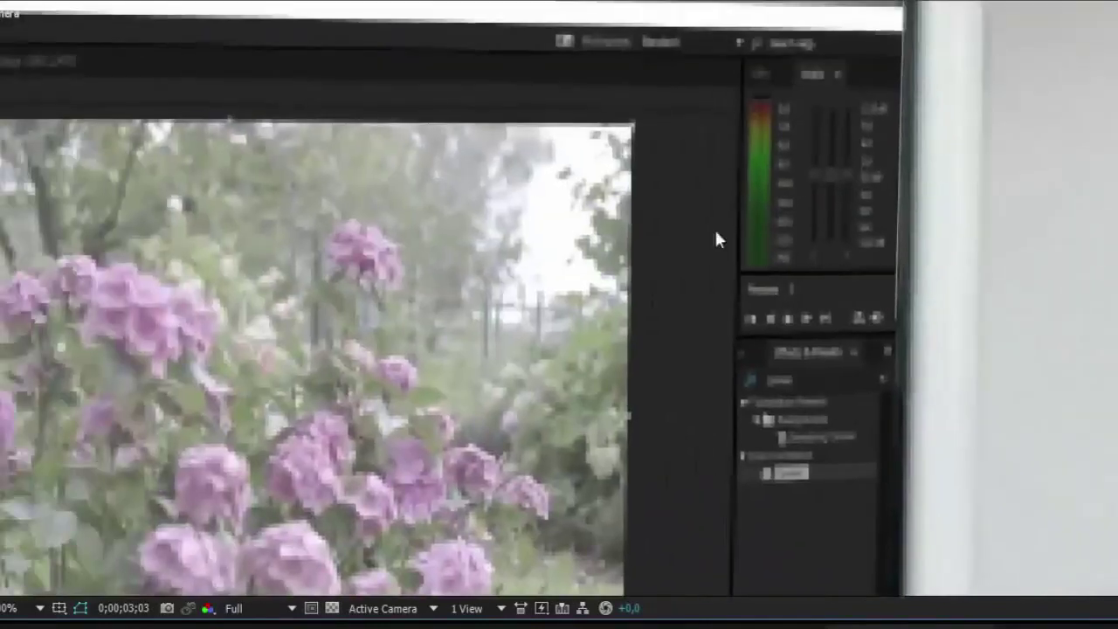
pyautogui.scroll(-1, 552, 135)
pyautogui.moveTo(376, 362); pyautogui.dragTo(739, 246)
pyautogui.scroll(-1, 739, 246)
pyautogui.moveTo(762, 285); pyautogui.dragTo(701, 255)
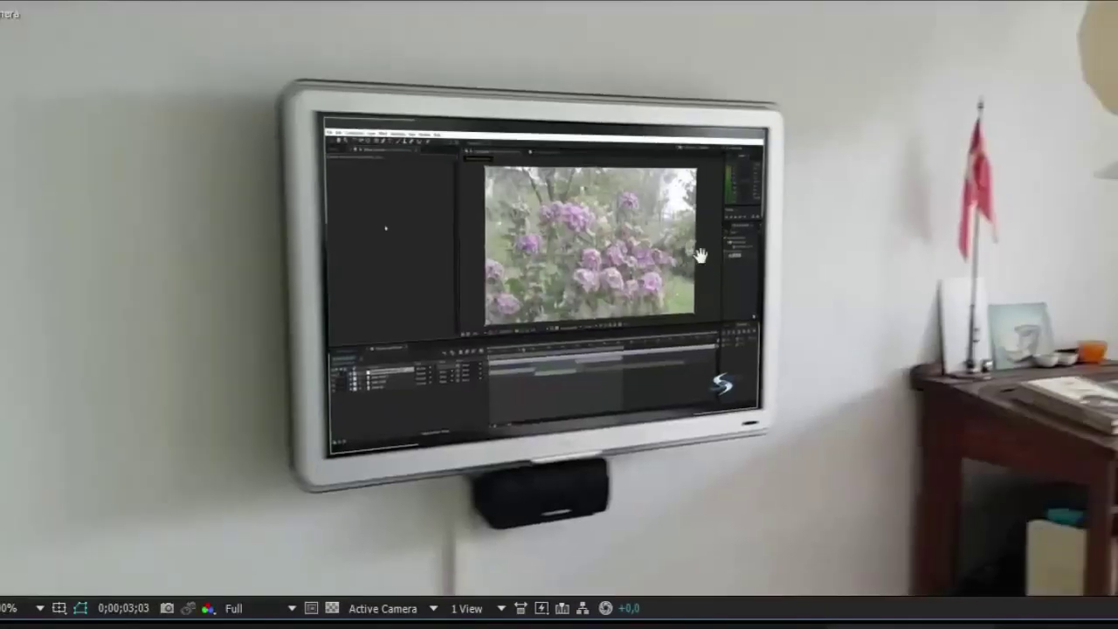
# Examine the sharpness and black levels of the replaced TV image in close-up at 0;00;03;03
pyautogui.scroll(1, 473, 262)
pyautogui.scroll(-1, 473, 262)
pyautogui.moveTo(499, 239); pyautogui.dragTo(547, 235)
pyautogui.scroll(1, 395, 443)
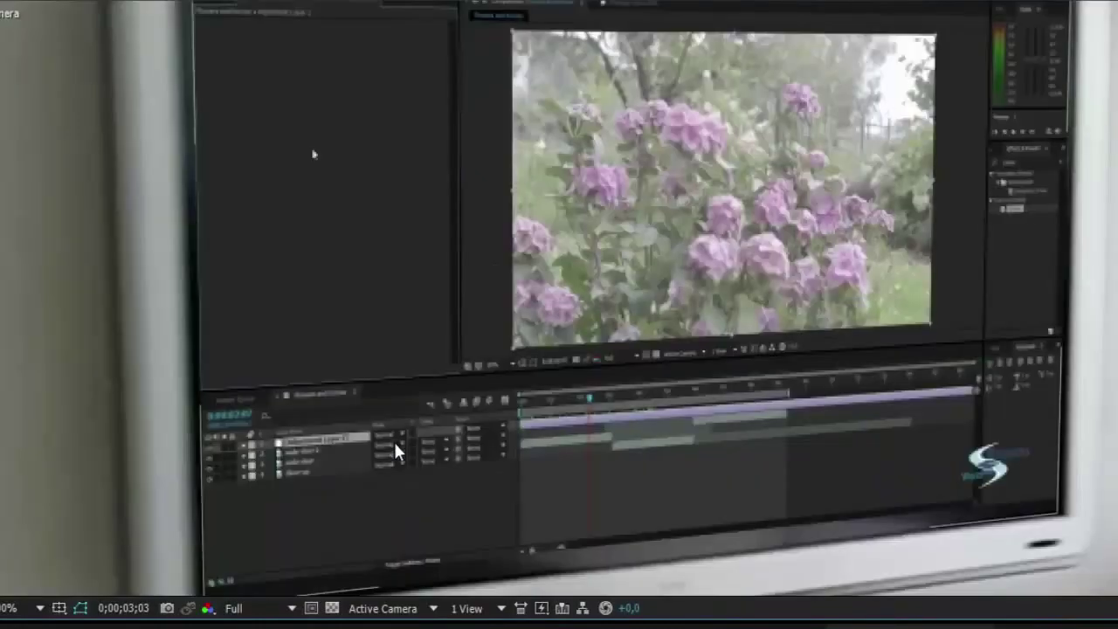
pyautogui.scroll(1, 395, 444)
pyautogui.moveTo(454, 397); pyautogui.dragTo(484, 336)
pyautogui.scroll(-1, 535, 347)
pyautogui.press(',')
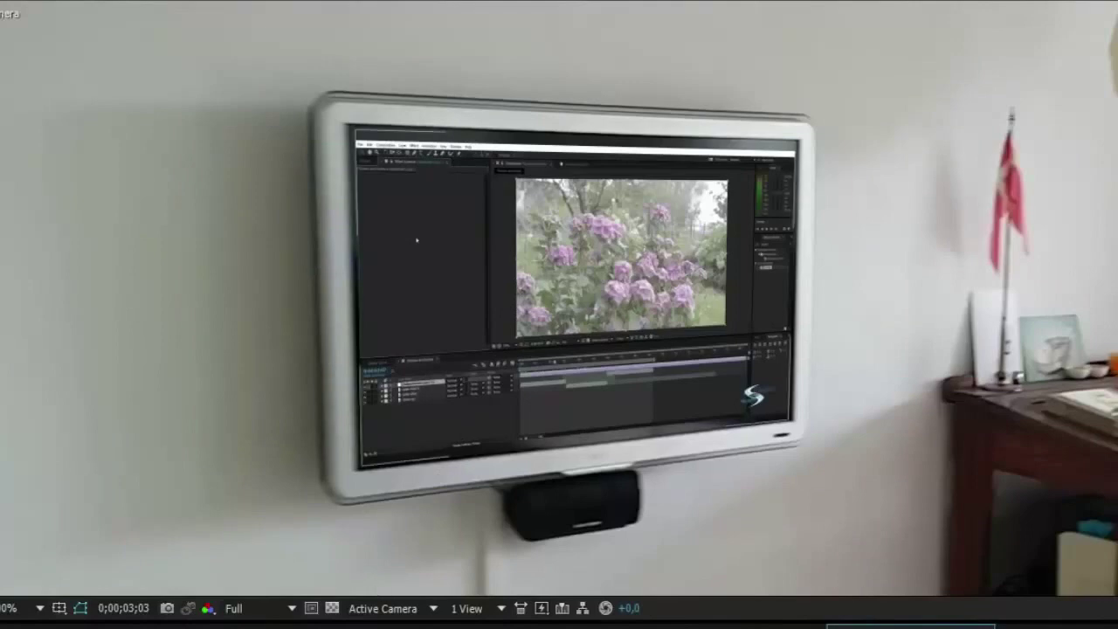
# Set the Screen layer's blending mode to Screen and scrub back to 0;00;00;15 to check the reflections on the TV
pyautogui.click(389, 626)
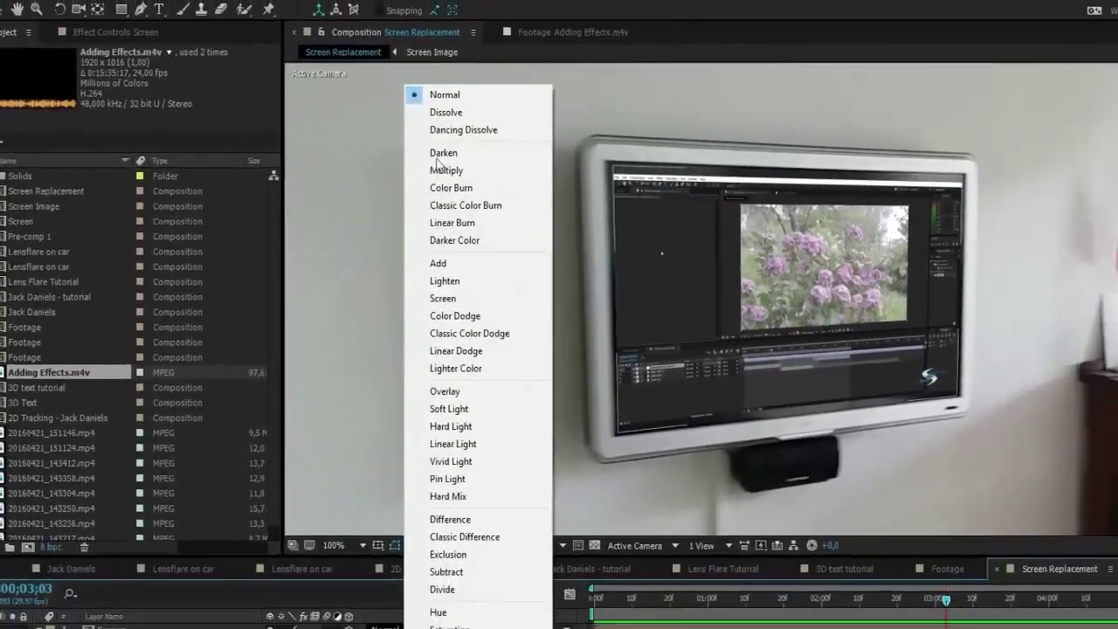
pyautogui.click(443, 298)
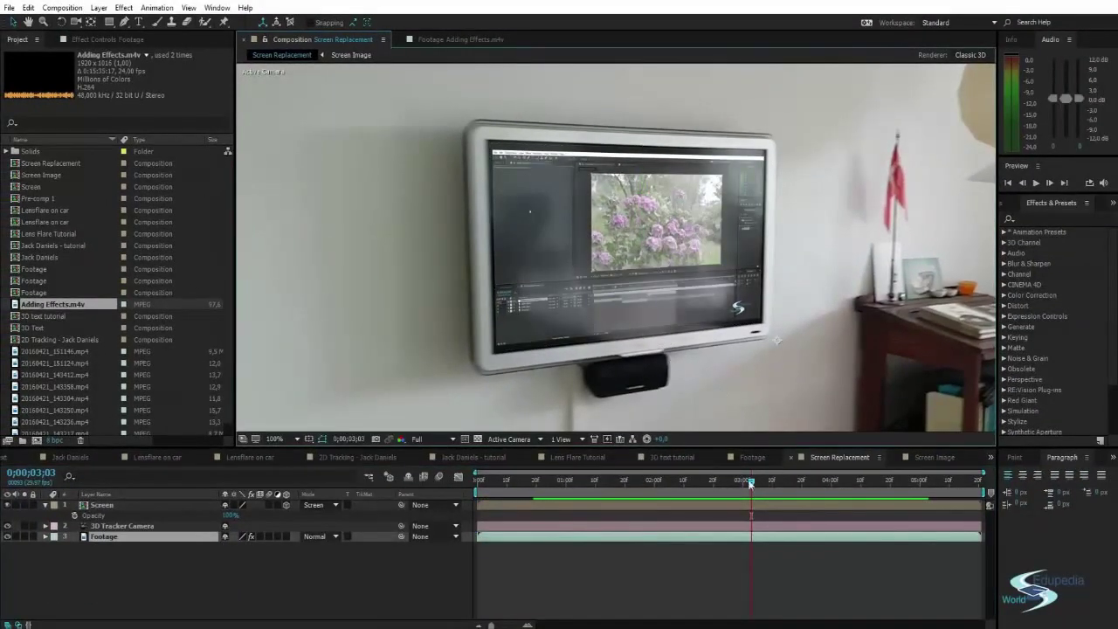
pyautogui.moveTo(750, 483); pyautogui.dragTo(522, 477)
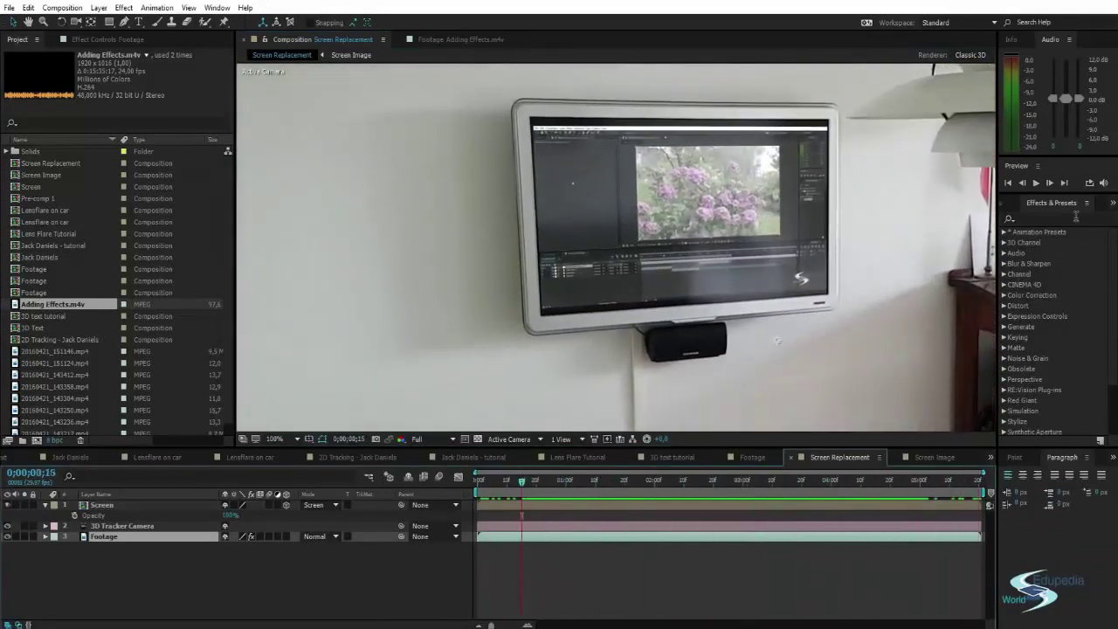
# Search the effects for "fast" and apply Fast Blur to the Screen layer
pyautogui.click(1076, 218)
pyautogui.write('fast')
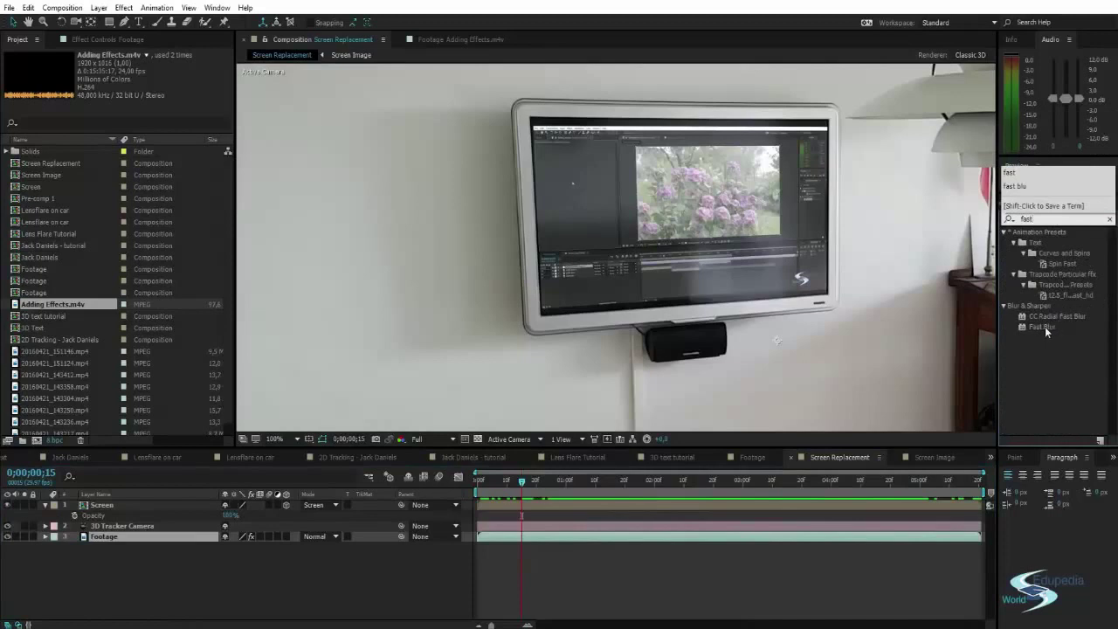
pyautogui.moveTo(1044, 327); pyautogui.dragTo(717, 247)
# Try a Fast Blur Blurriness of 2, raise it further to soften the TV image, and preview the whole shot
pyautogui.press('.')
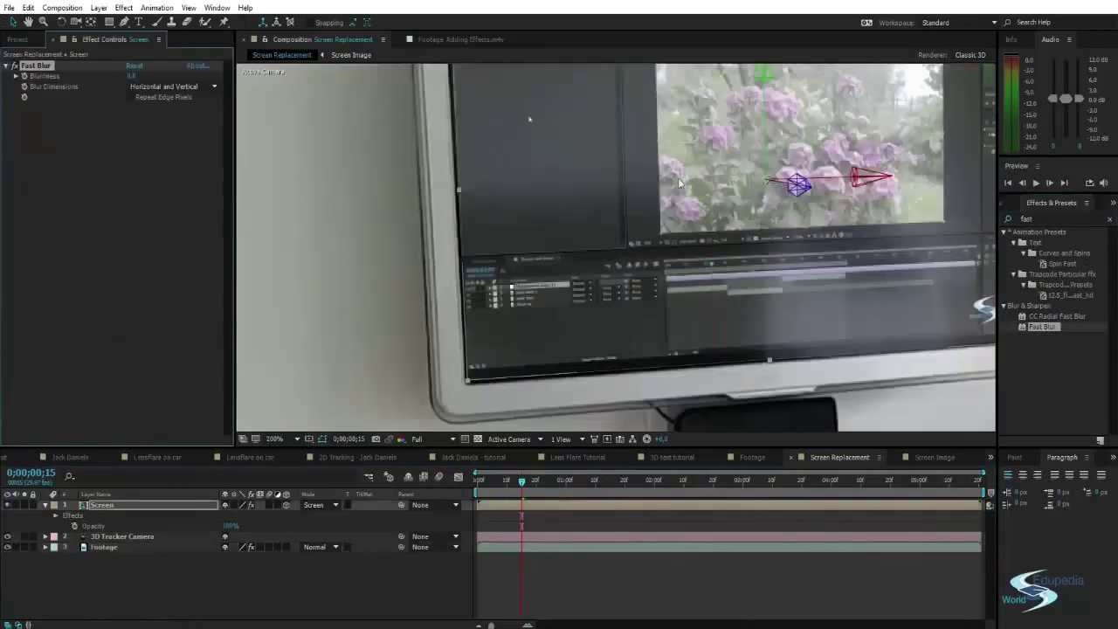
pyautogui.press('.')
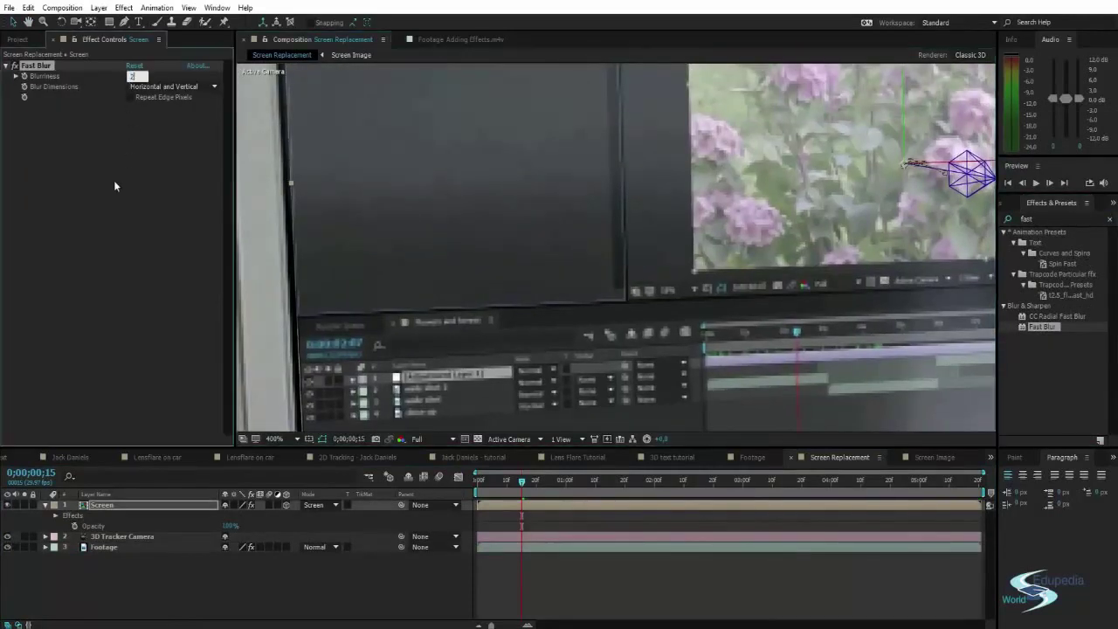
pyautogui.click(114, 180)
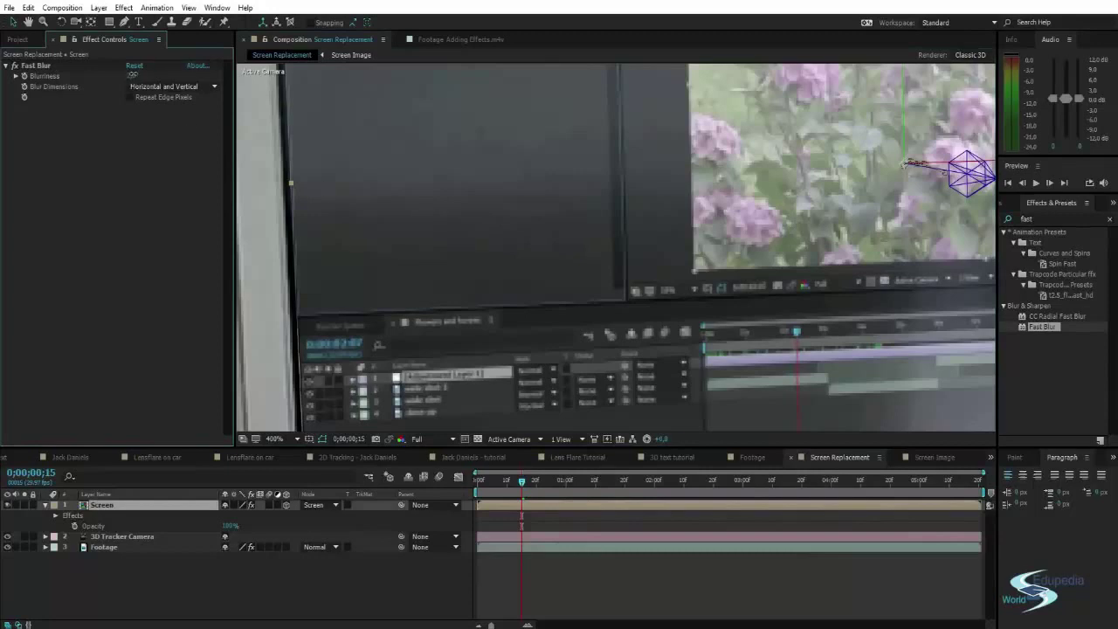
pyautogui.moveTo(132, 75); pyautogui.dragTo(135, 75)
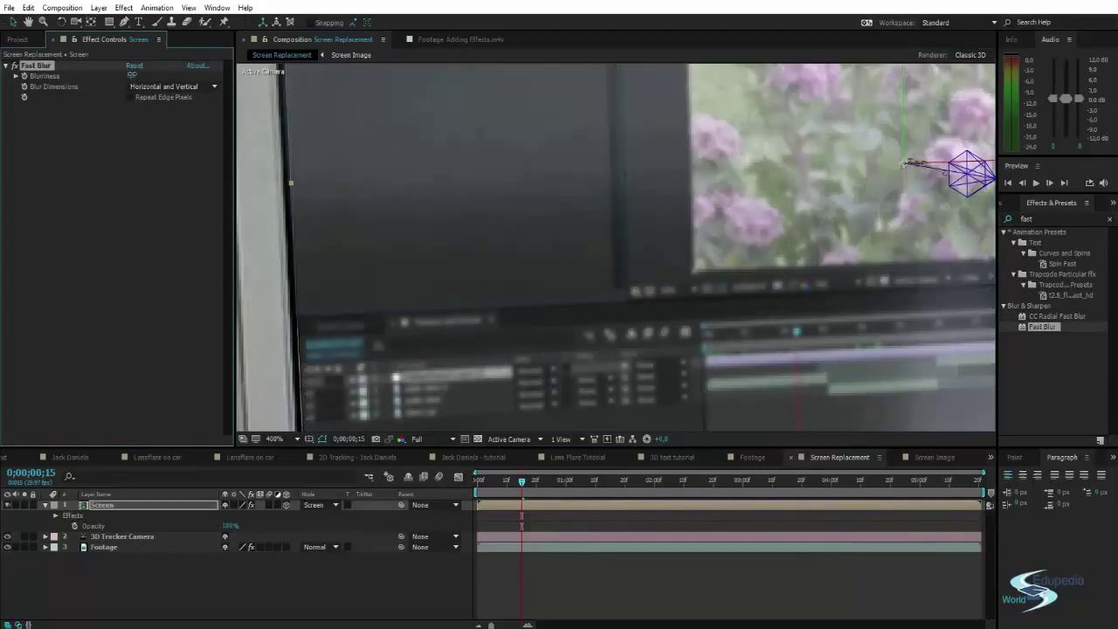
pyautogui.scroll(-6, 381, 164)
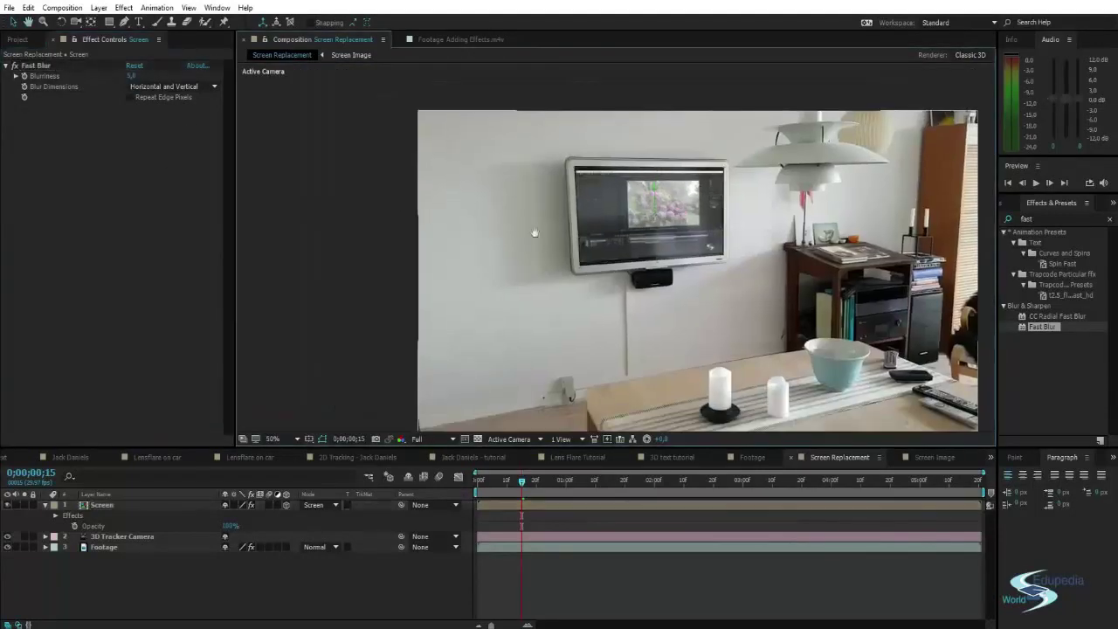
pyautogui.press('space')
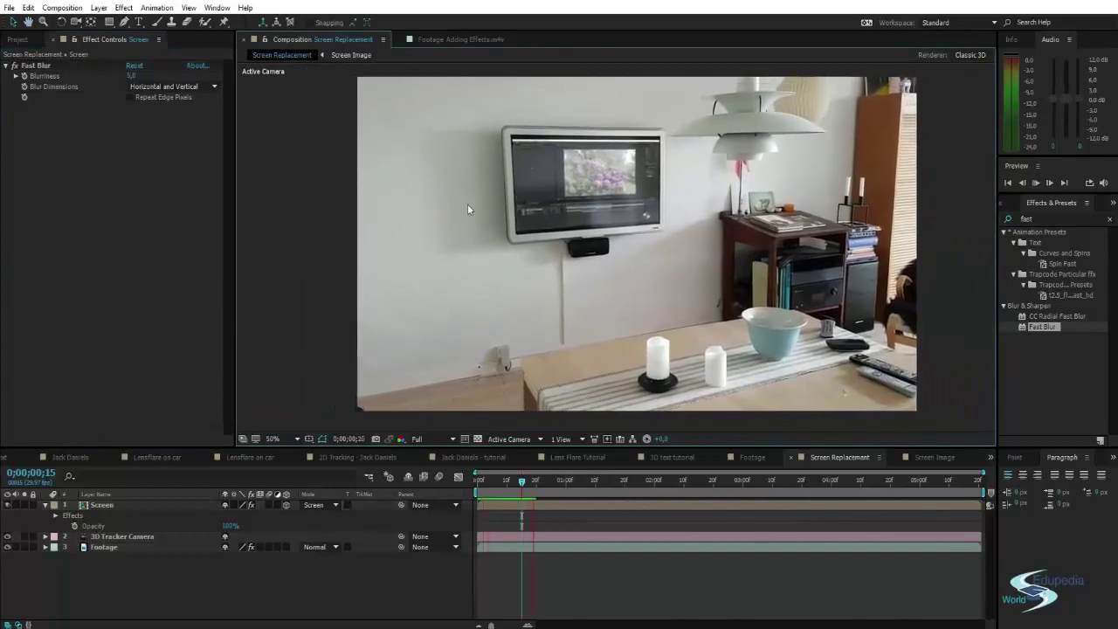